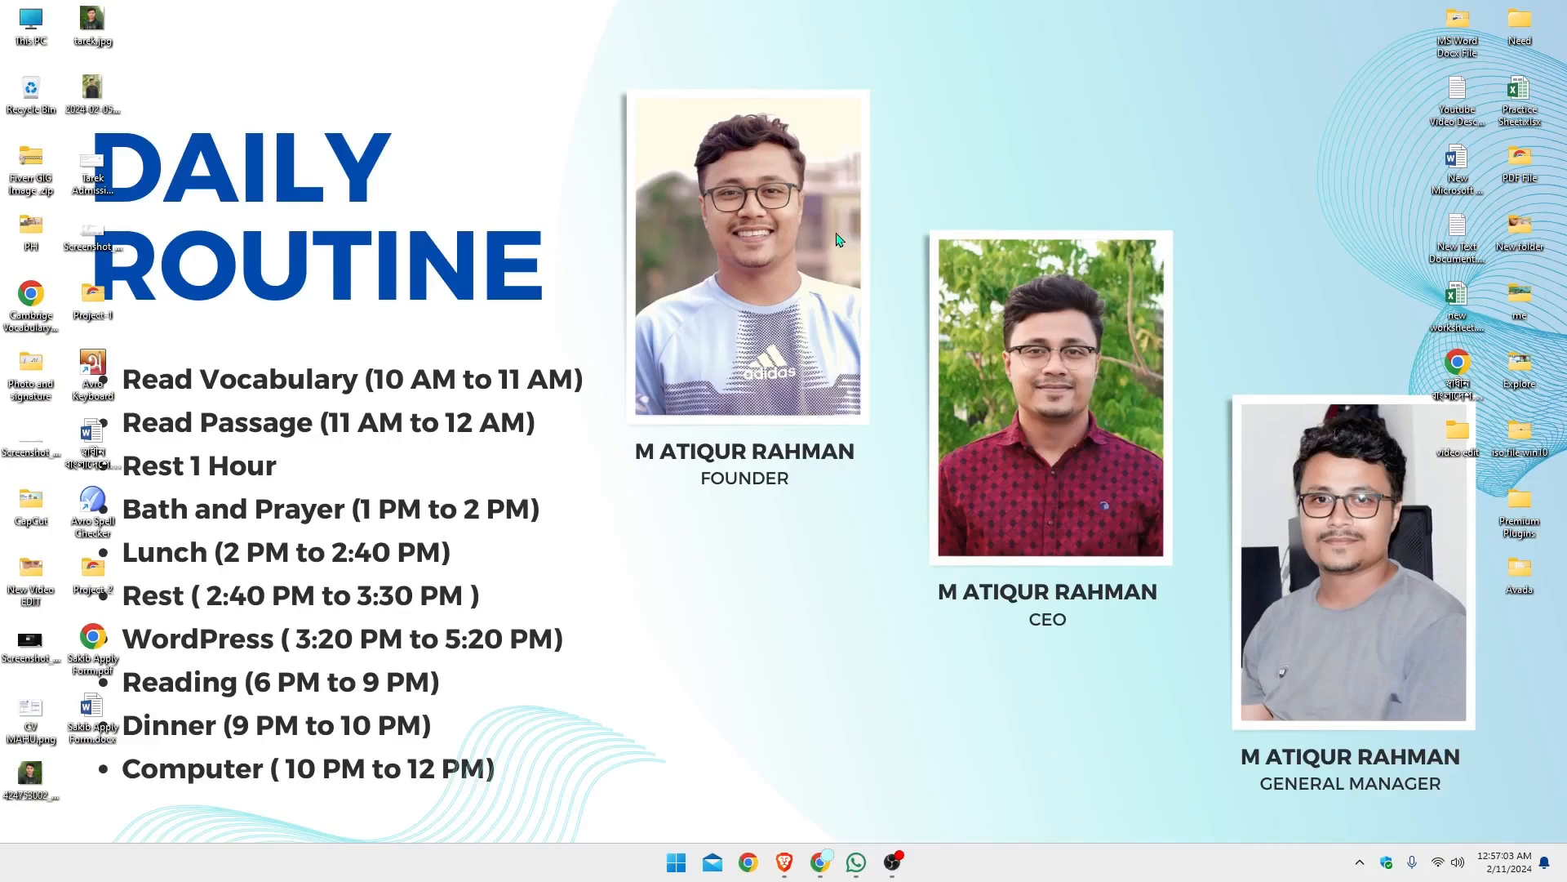
{"action": "right_click", "coordinate": [641, 17]}
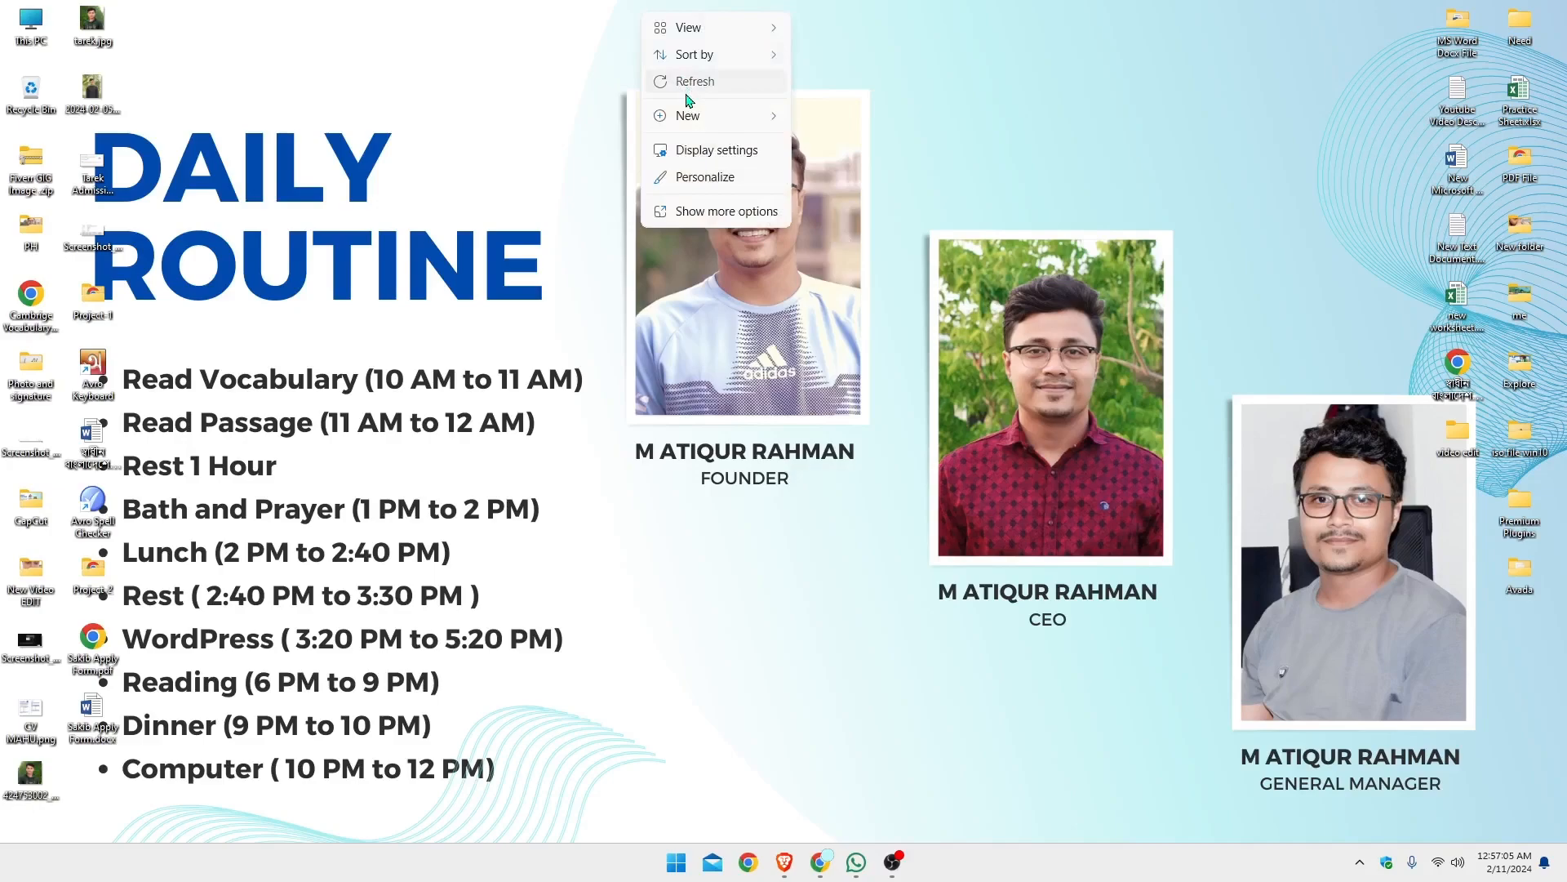
{"action": "left_click", "coordinate": [692, 82]}
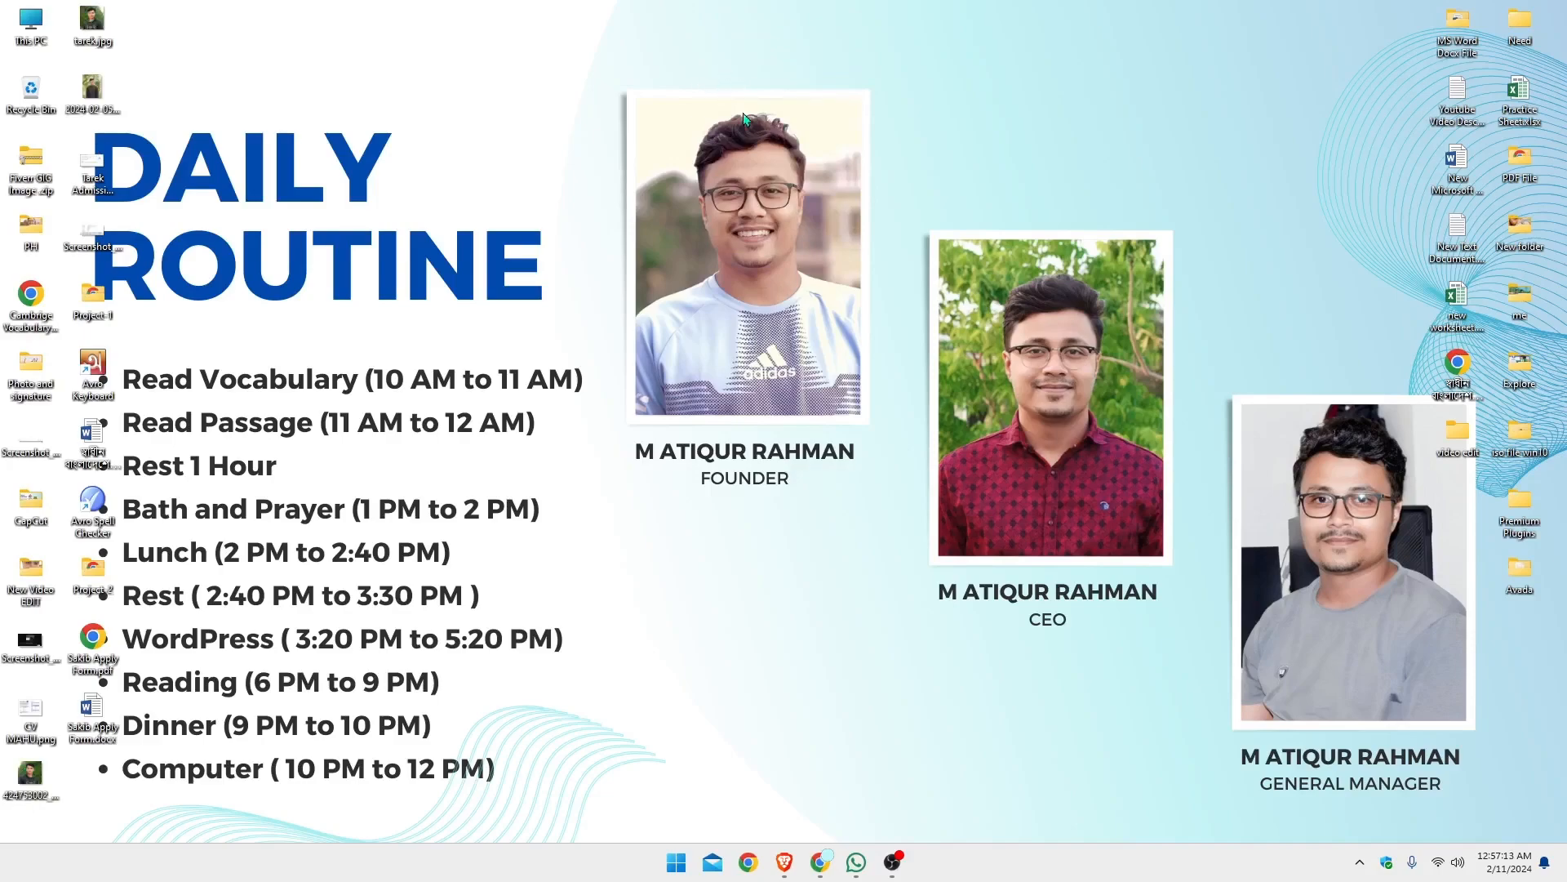
{"action": "right_click", "coordinate": [707, 67]}
{"action": "left_click", "coordinate": [752, 143]}
{"action": "right_click", "coordinate": [714, 65]}
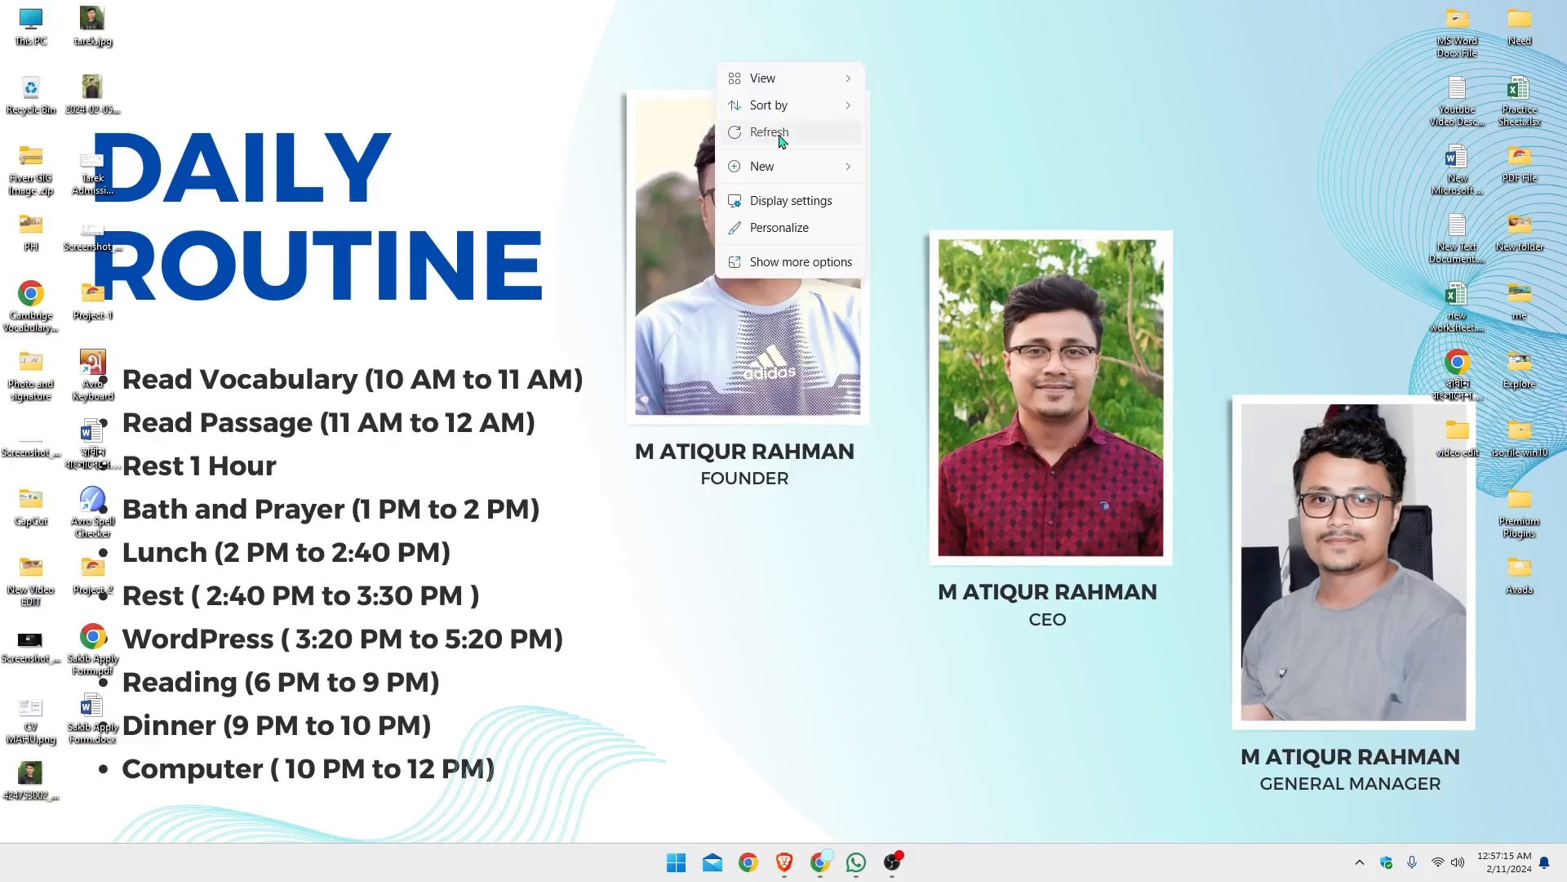
{"action": "left_click", "coordinate": [771, 134]}
{"action": "right_click", "coordinate": [748, 66]}
{"action": "left_click", "coordinate": [794, 135]}
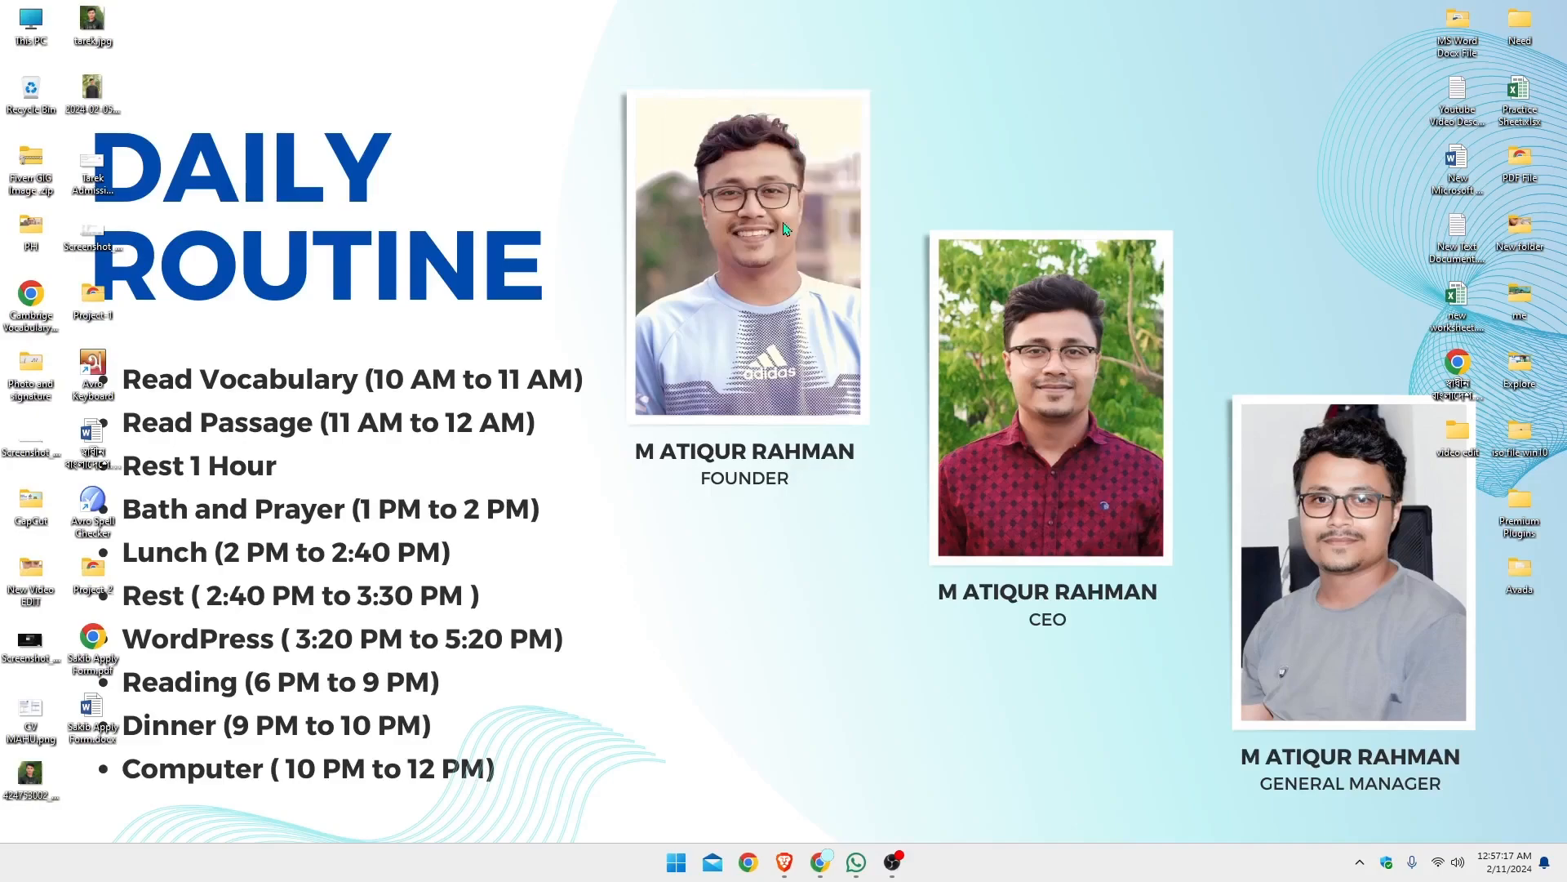
Switch to Chrome, replace the Google Translate tab with a new one and open canva.com in it.
{"action": "left_click", "coordinate": [819, 862]}
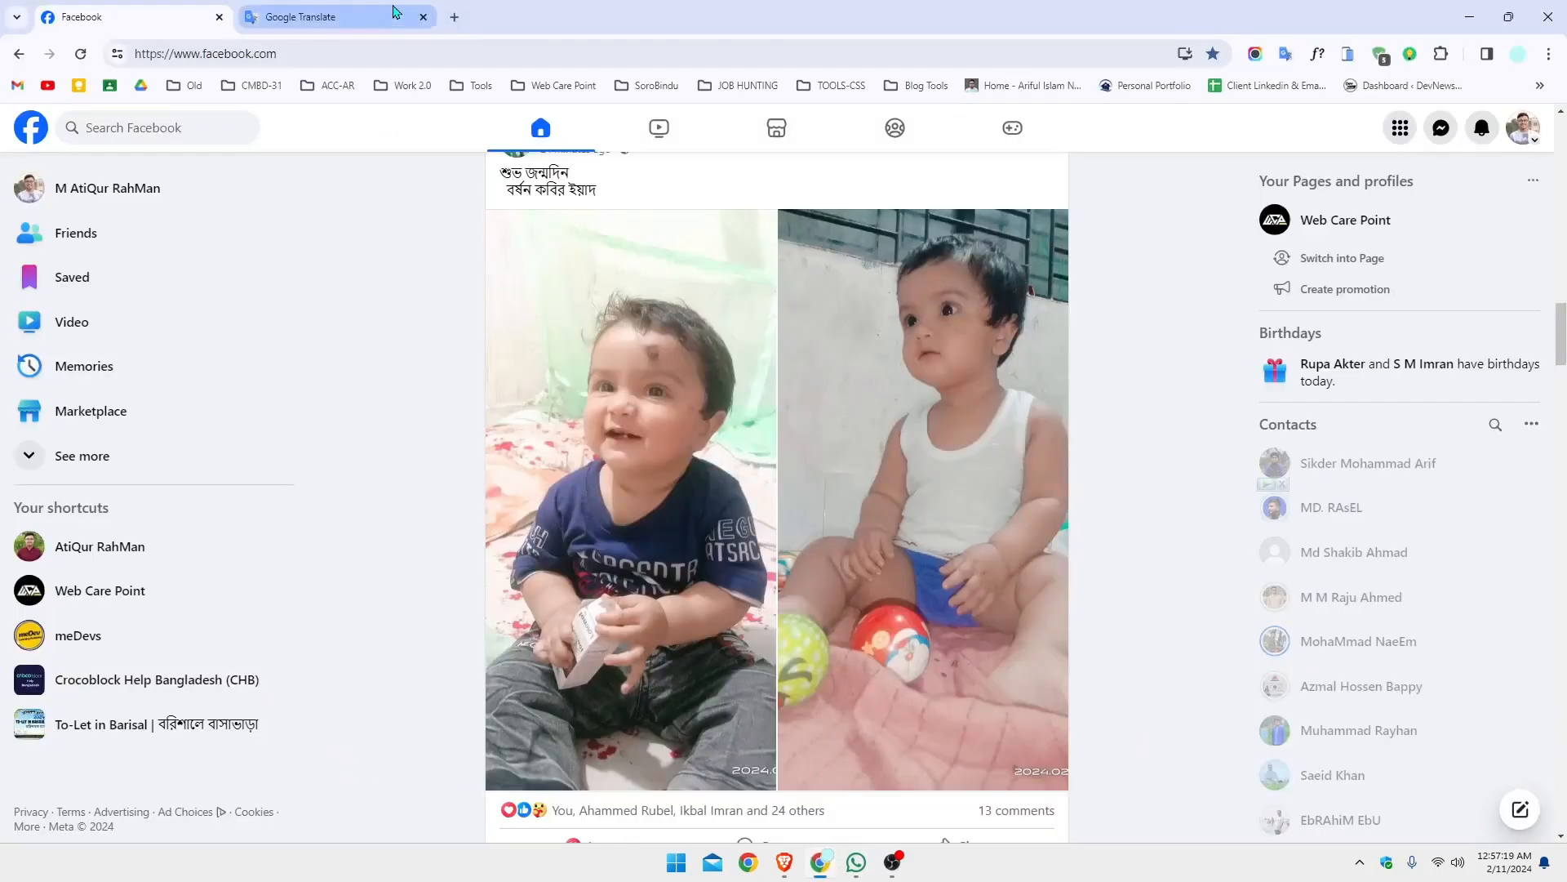
{"action": "left_click", "coordinate": [393, 11]}
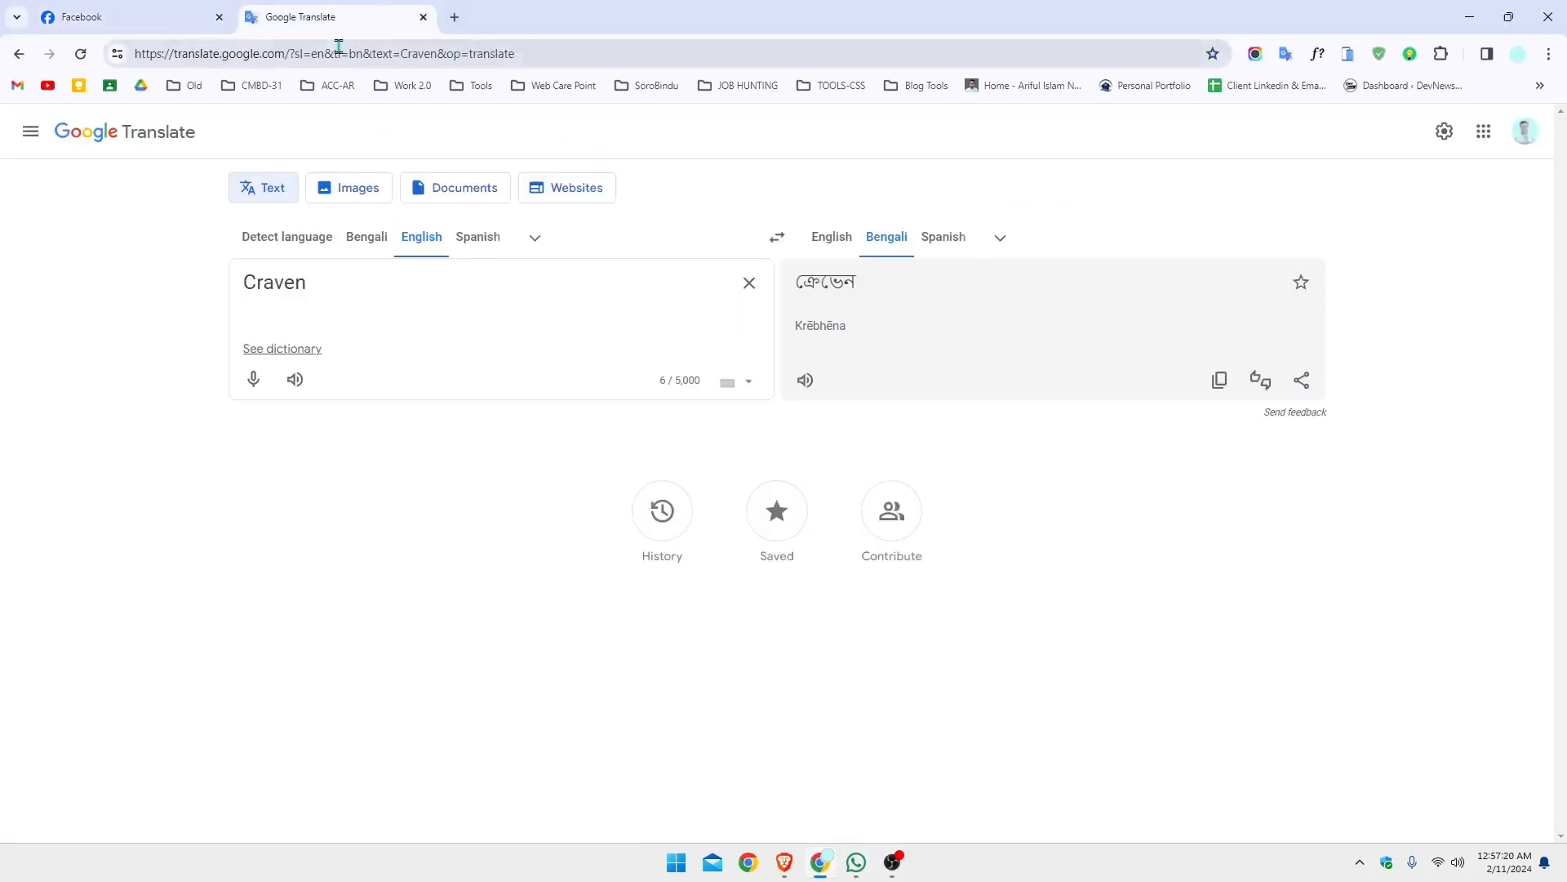
{"action": "left_click", "coordinate": [454, 17]}
{"action": "left_click", "coordinate": [423, 17]}
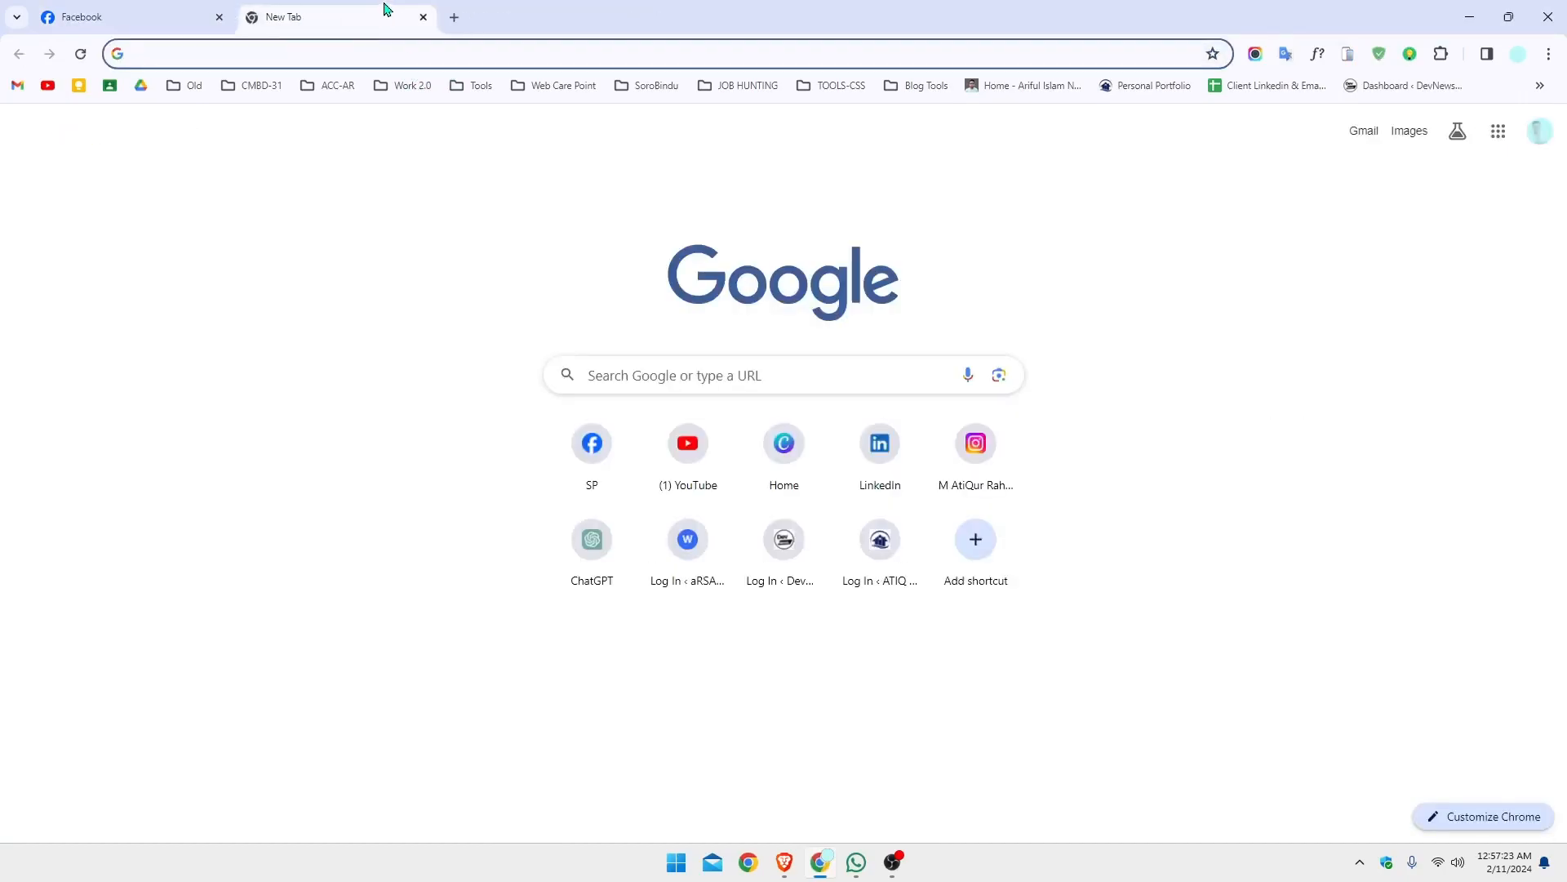
{"action": "left_click", "coordinate": [390, 54]}
{"action": "type", "text": "canv"}
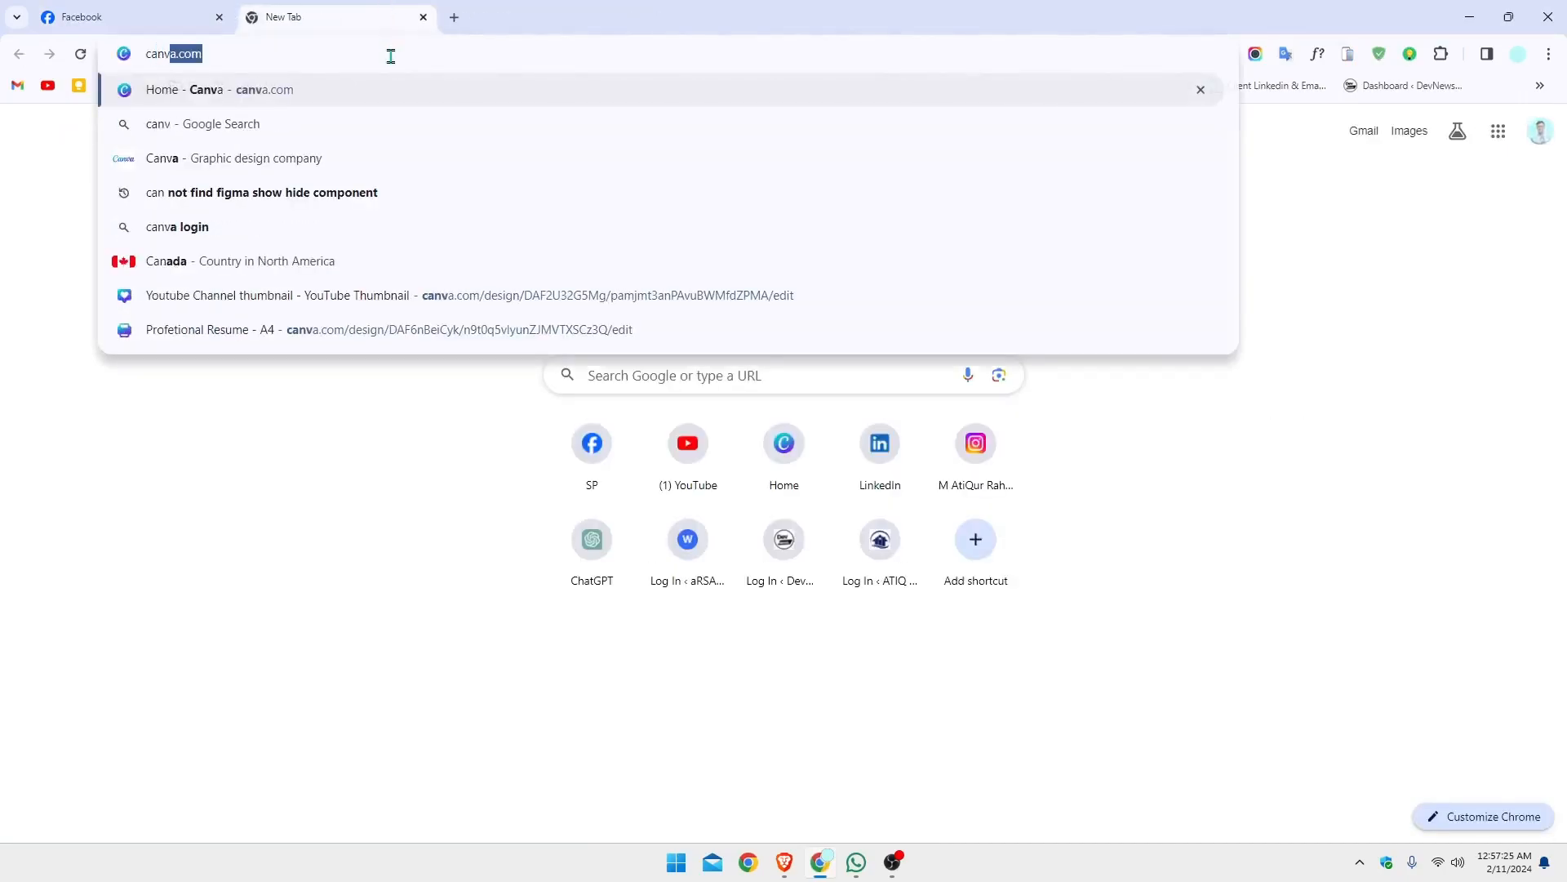
{"action": "key", "text": "Return"}
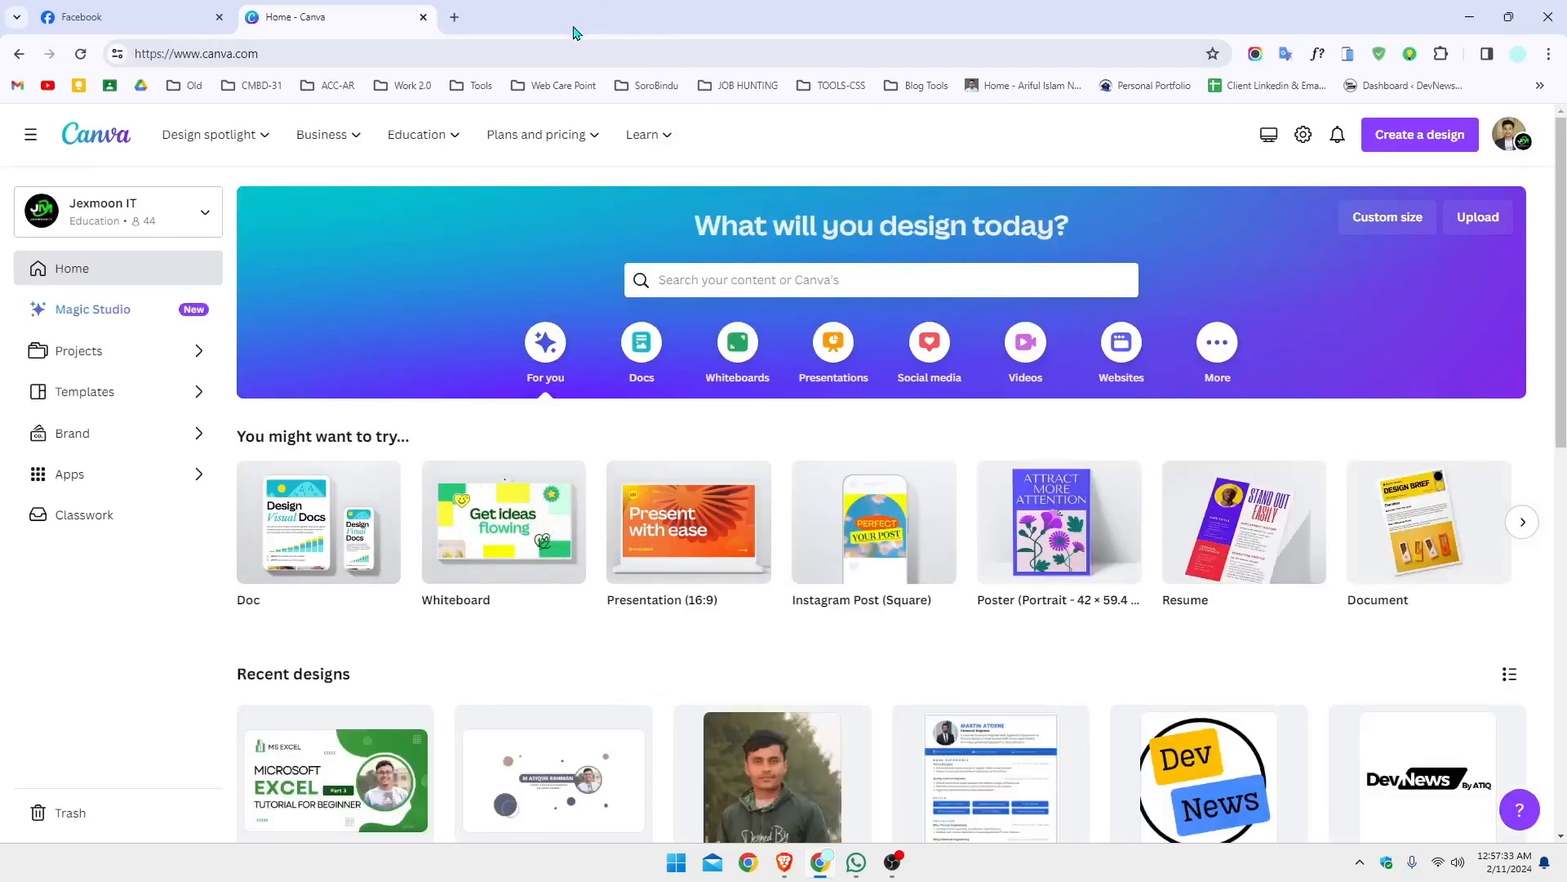
Search the Canva templates for "professional resume".
{"action": "right_click", "coordinate": [707, 15]}
{"action": "key", "text": "Escape"}
{"action": "left_click", "coordinate": [724, 280]}
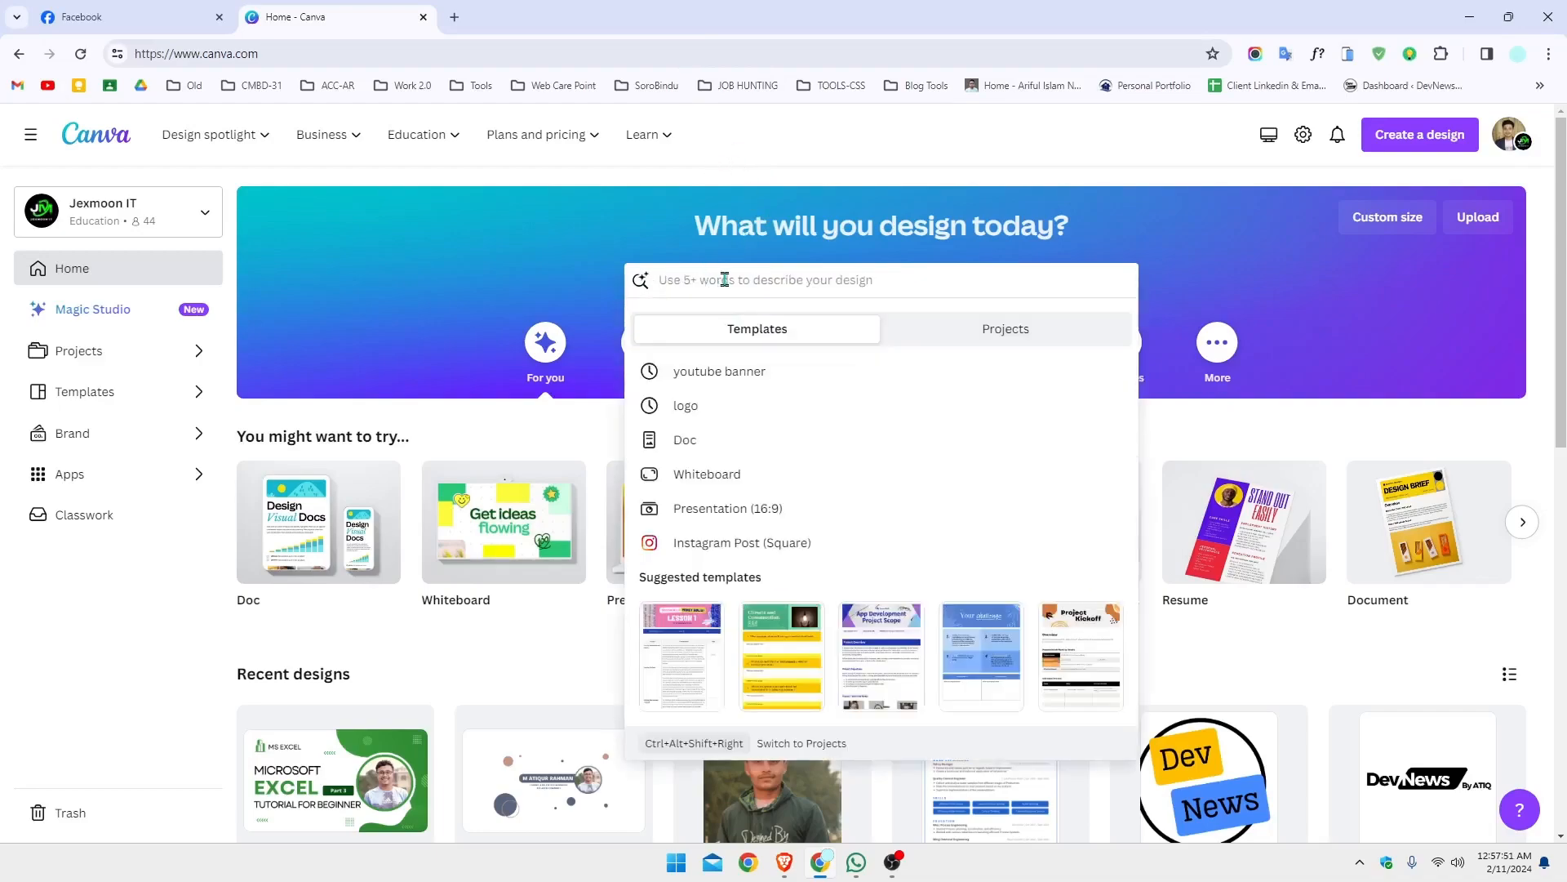
{"action": "type", "text": "resu"}
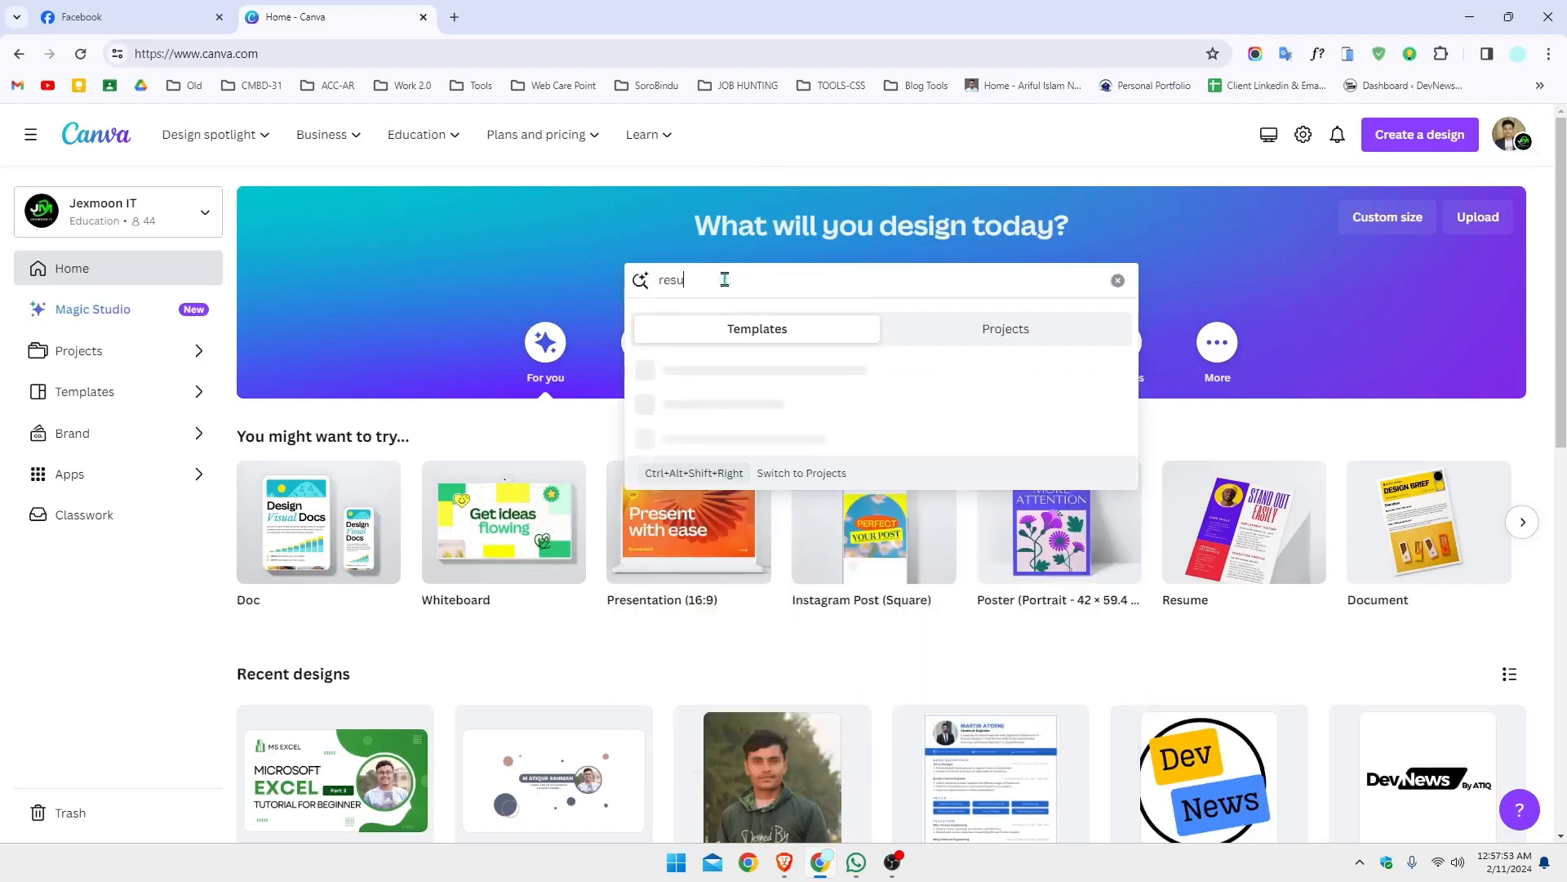
{"action": "type", "text": "mne"}
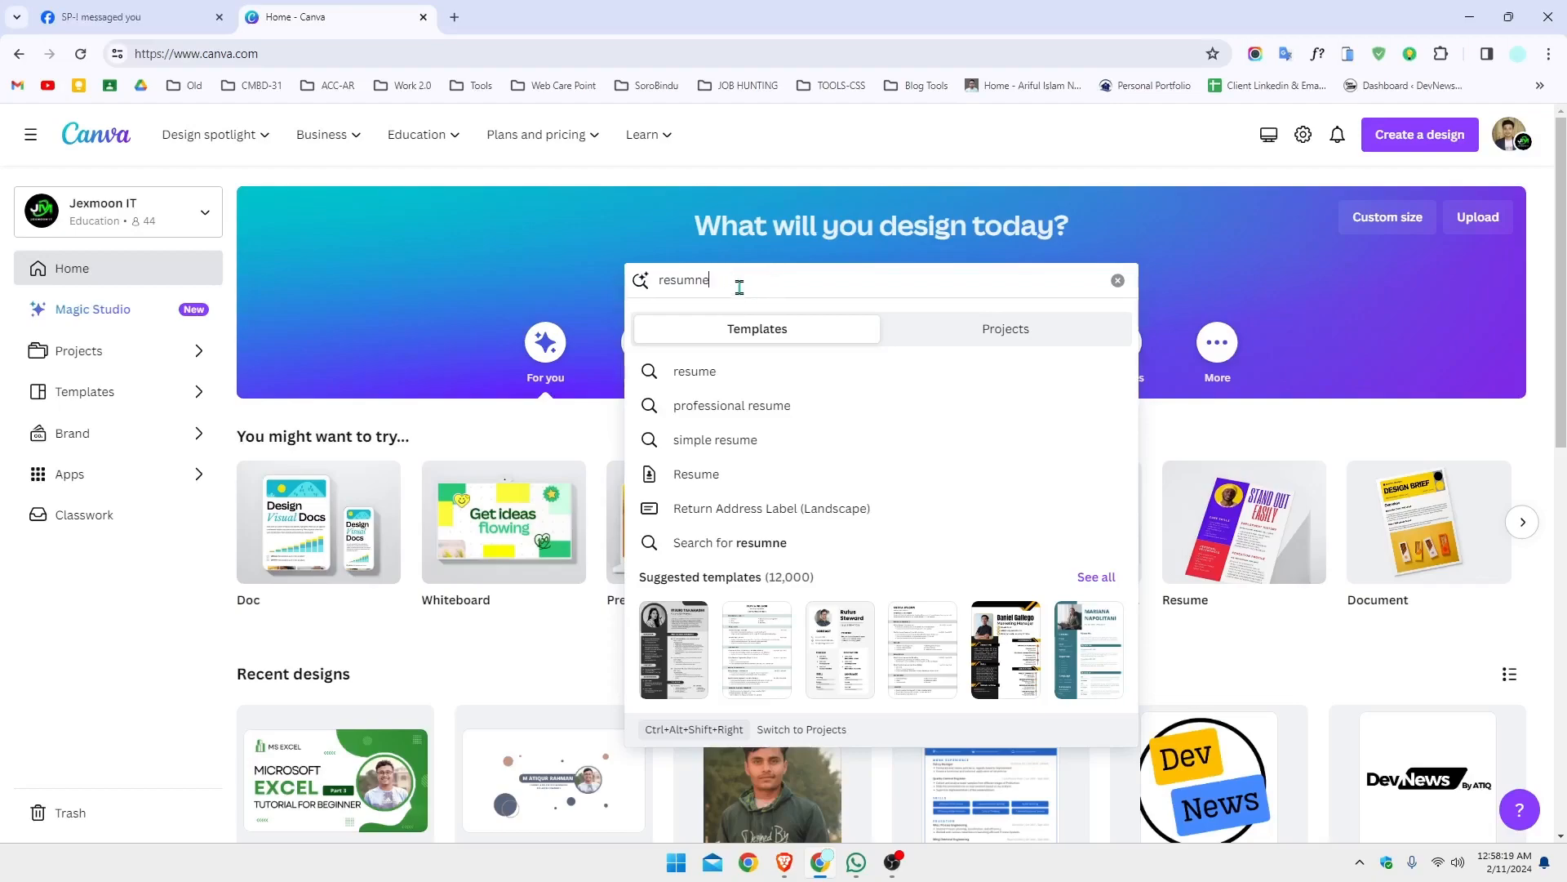
{"action": "key", "text": "BackSpace"}
{"action": "key", "text": "BackSpace"}
{"action": "type", "text": "e"}
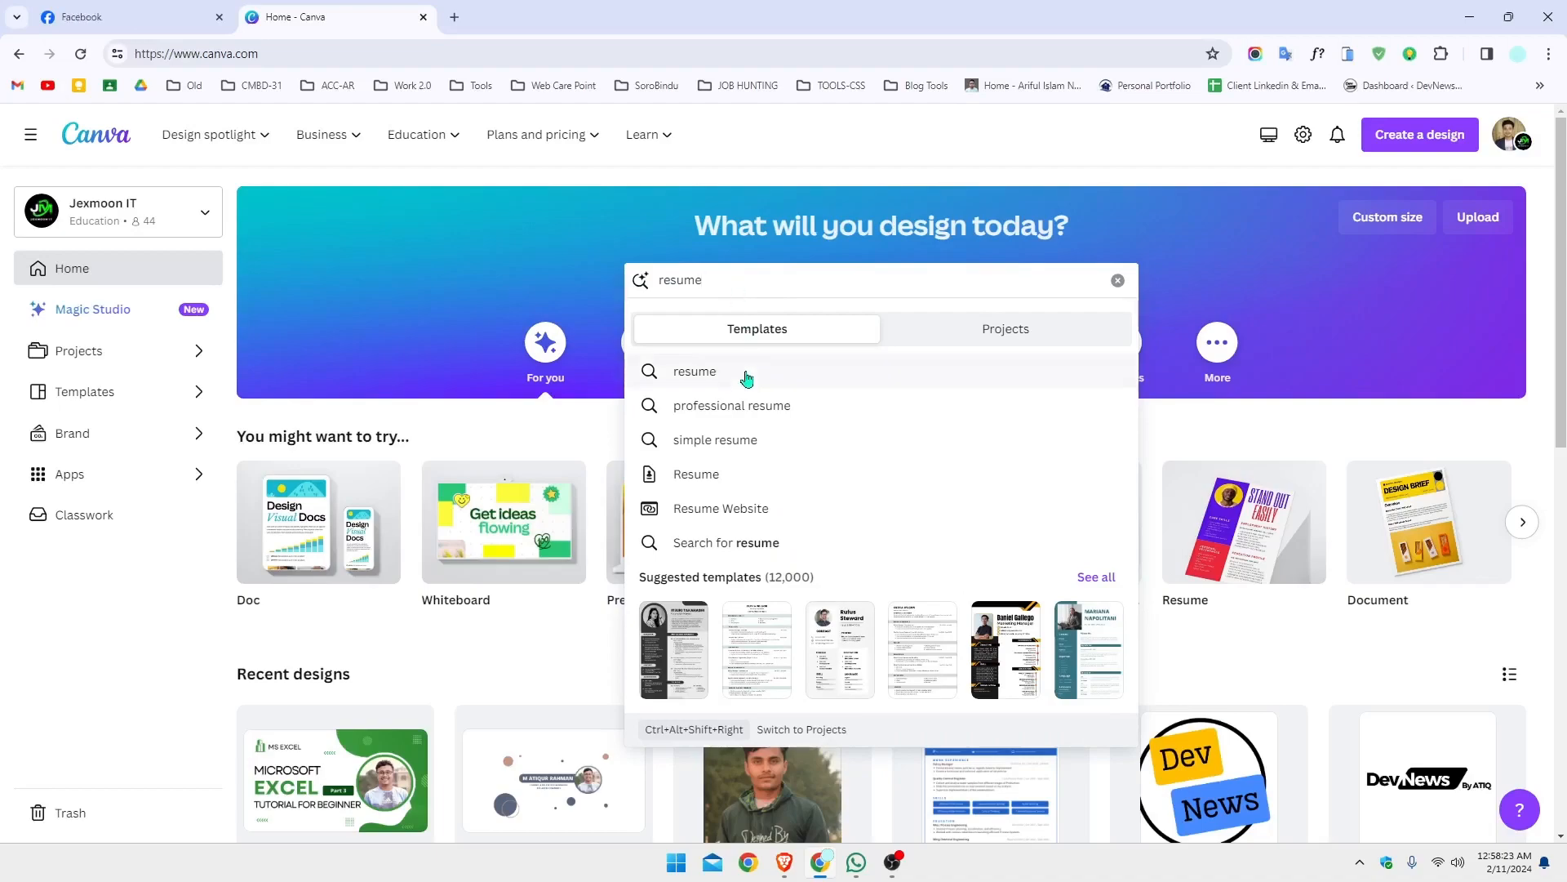
{"action": "left_click", "coordinate": [773, 408]}
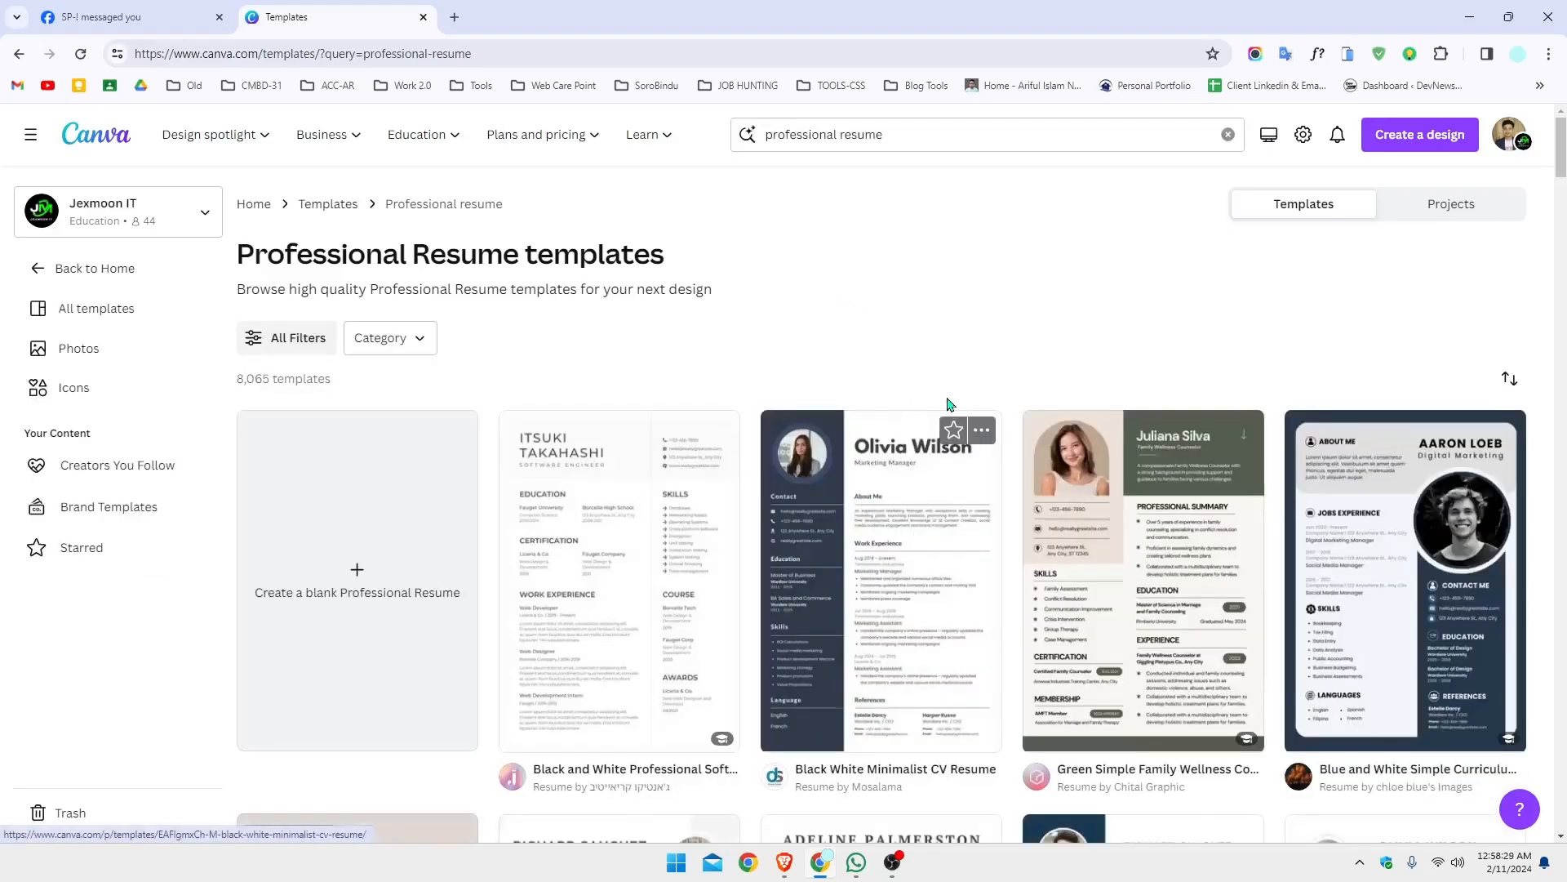
Choose the Blue Simple Professional CV Resume template and open it for customising.
{"action": "scroll", "coordinate": [898, 522], "scroll_direction": "down", "scroll_amount": 1}
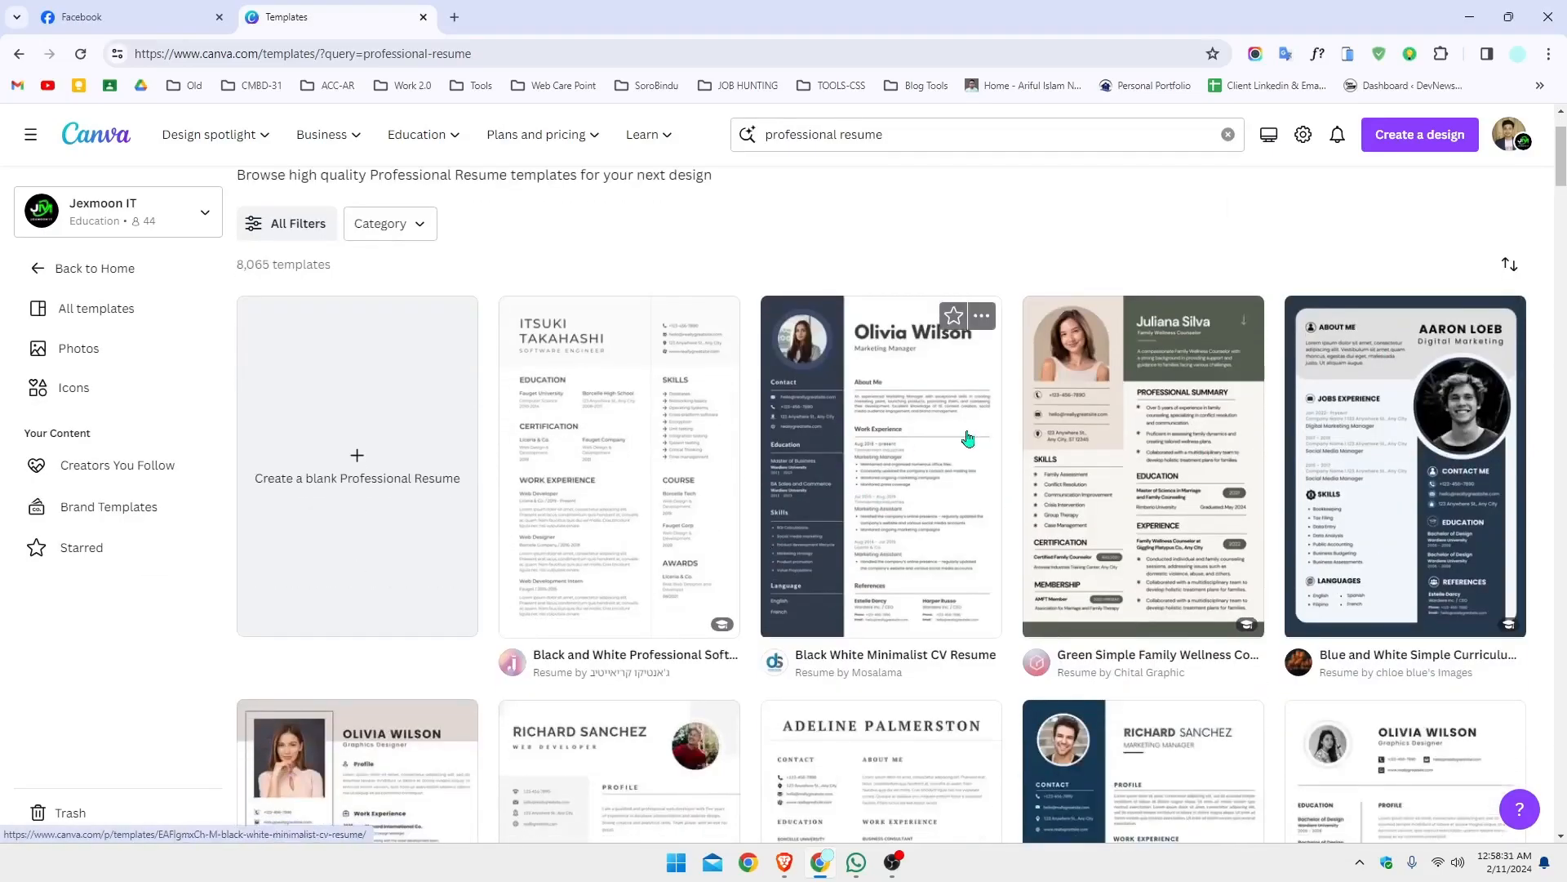
{"action": "scroll", "coordinate": [1143, 441], "scroll_direction": "down", "scroll_amount": 3}
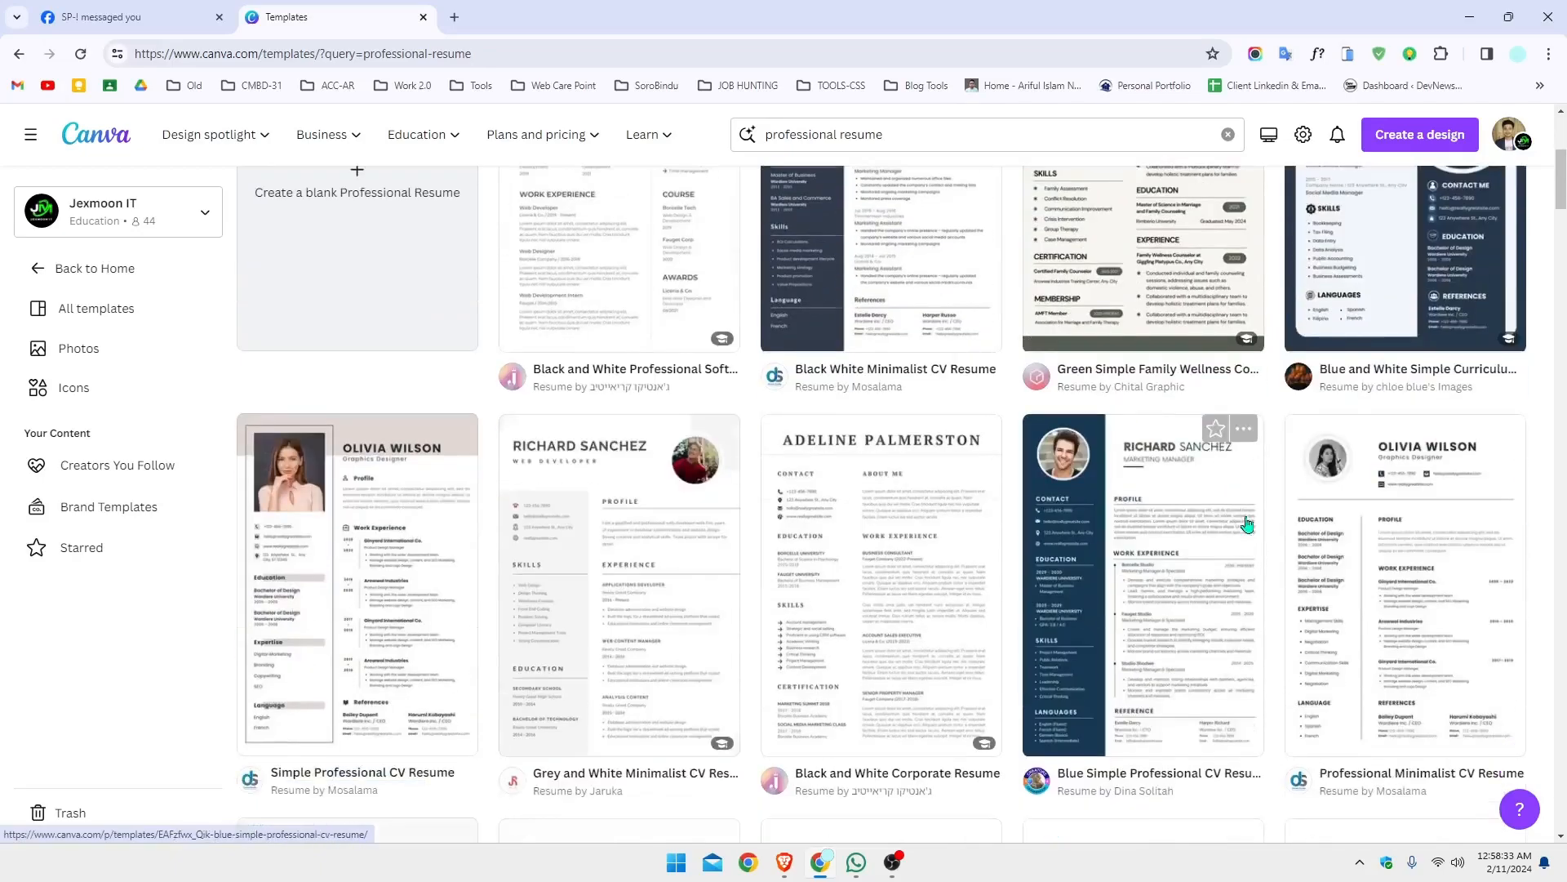
{"action": "scroll", "coordinate": [1110, 420], "scroll_direction": "up", "scroll_amount": 2}
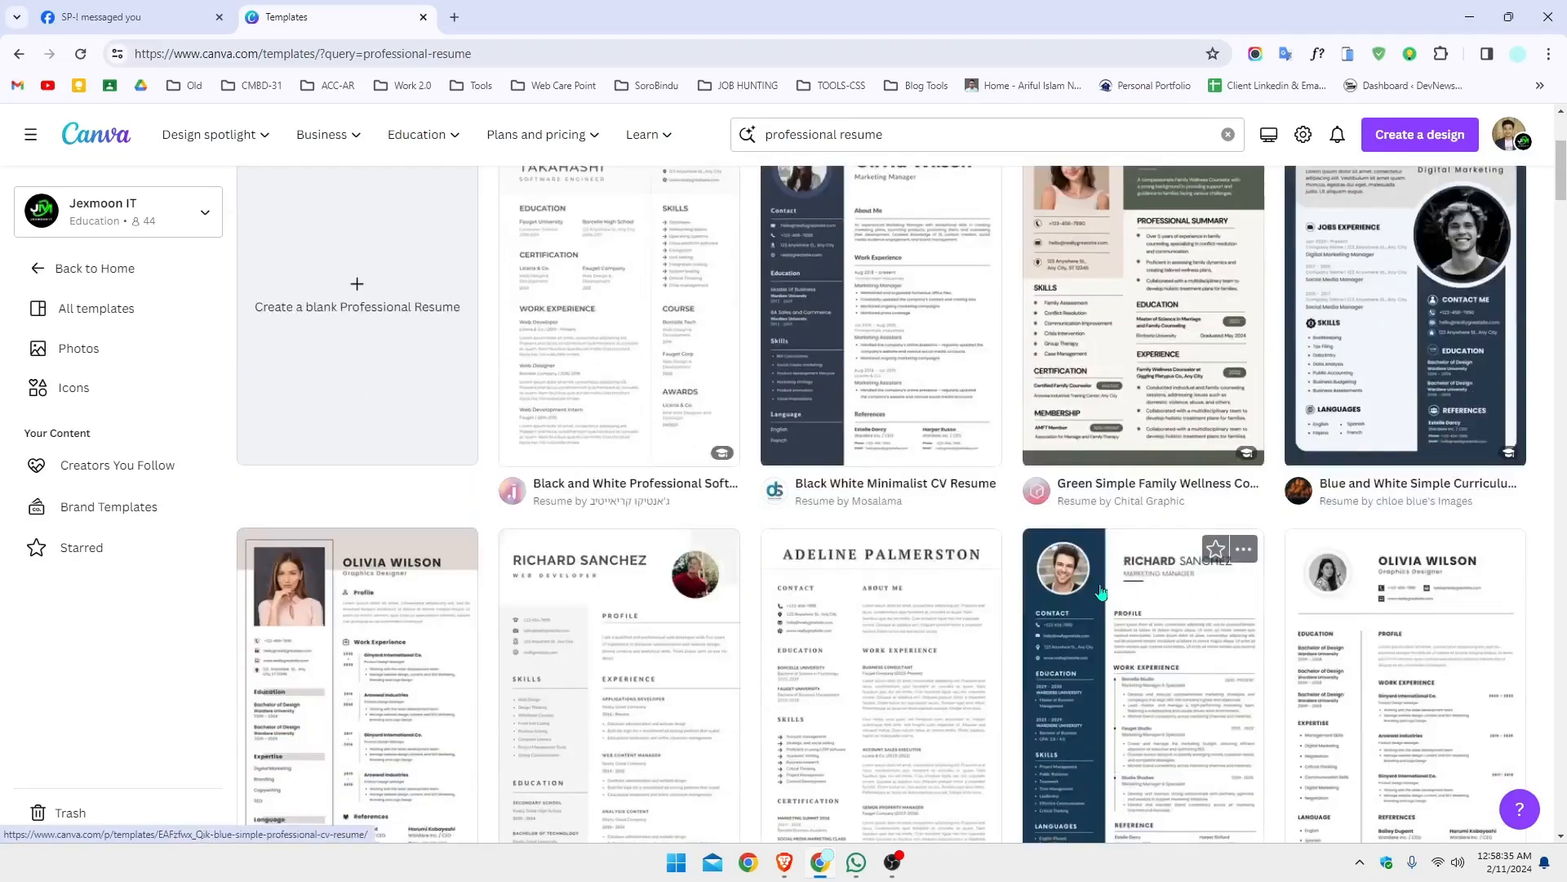
{"action": "left_click", "coordinate": [1100, 584]}
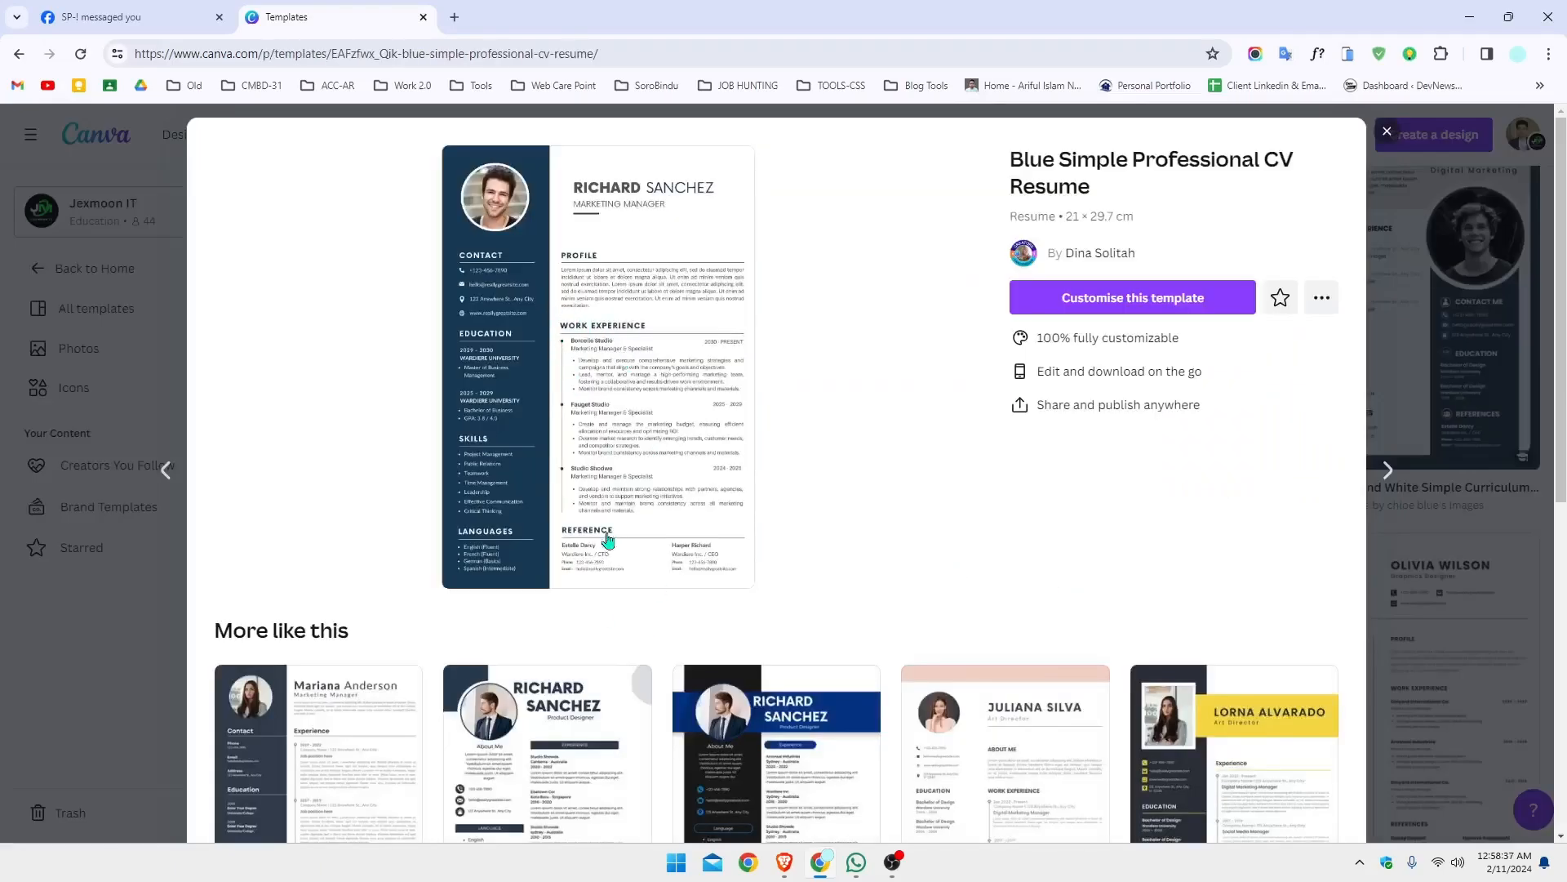
{"action": "left_click", "coordinate": [1130, 310]}
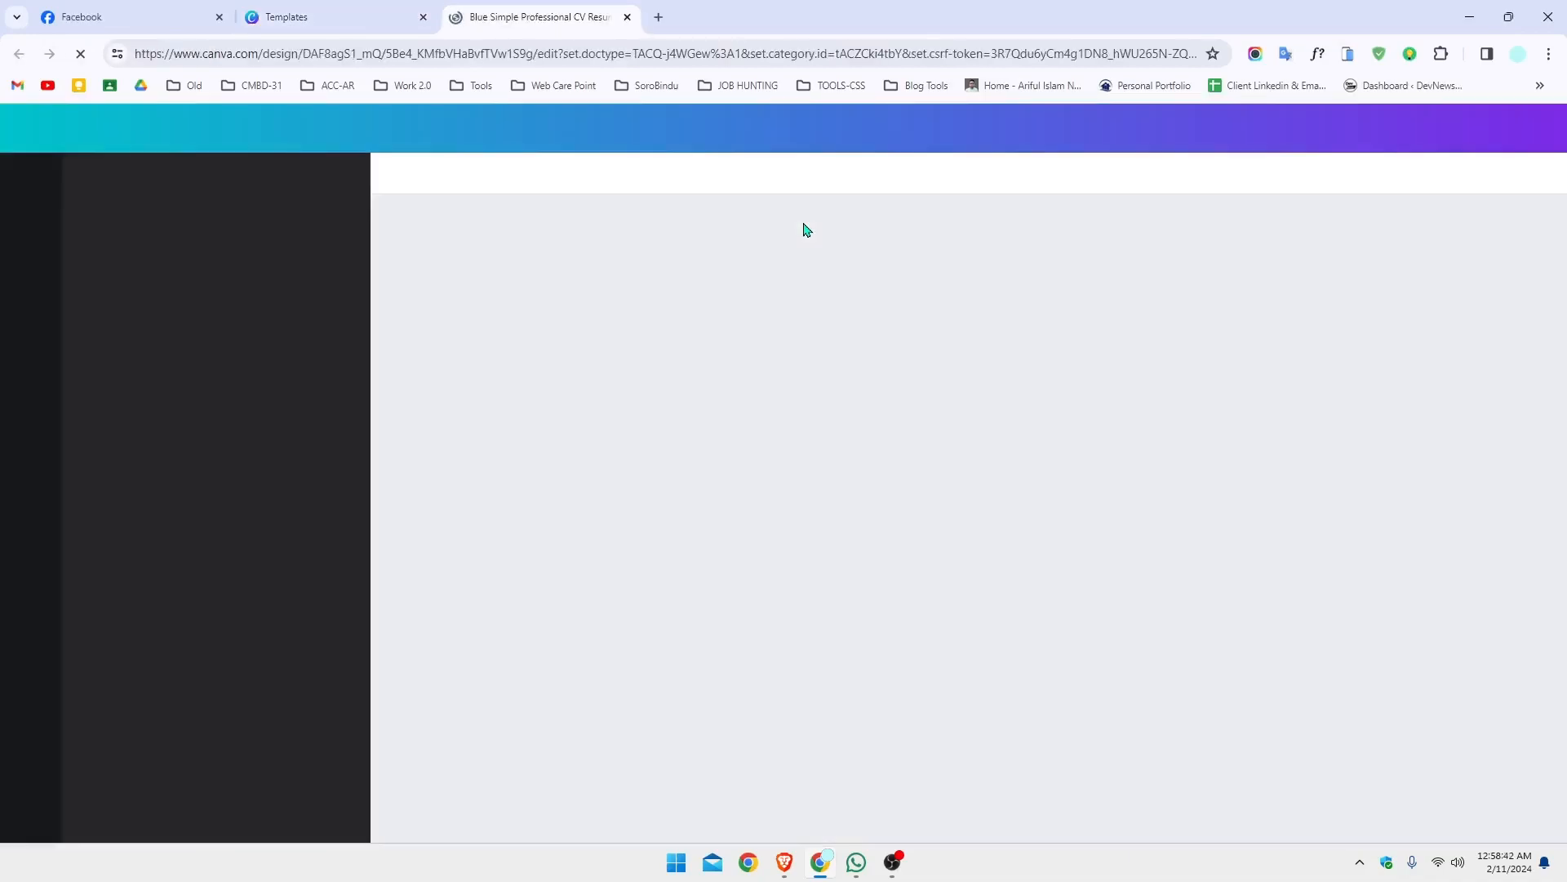
{"action": "right_click", "coordinate": [806, 3]}
{"action": "left_click", "coordinate": [736, 5]}
{"action": "right_click", "coordinate": [904, 4]}
{"action": "left_click", "coordinate": [811, 6]}
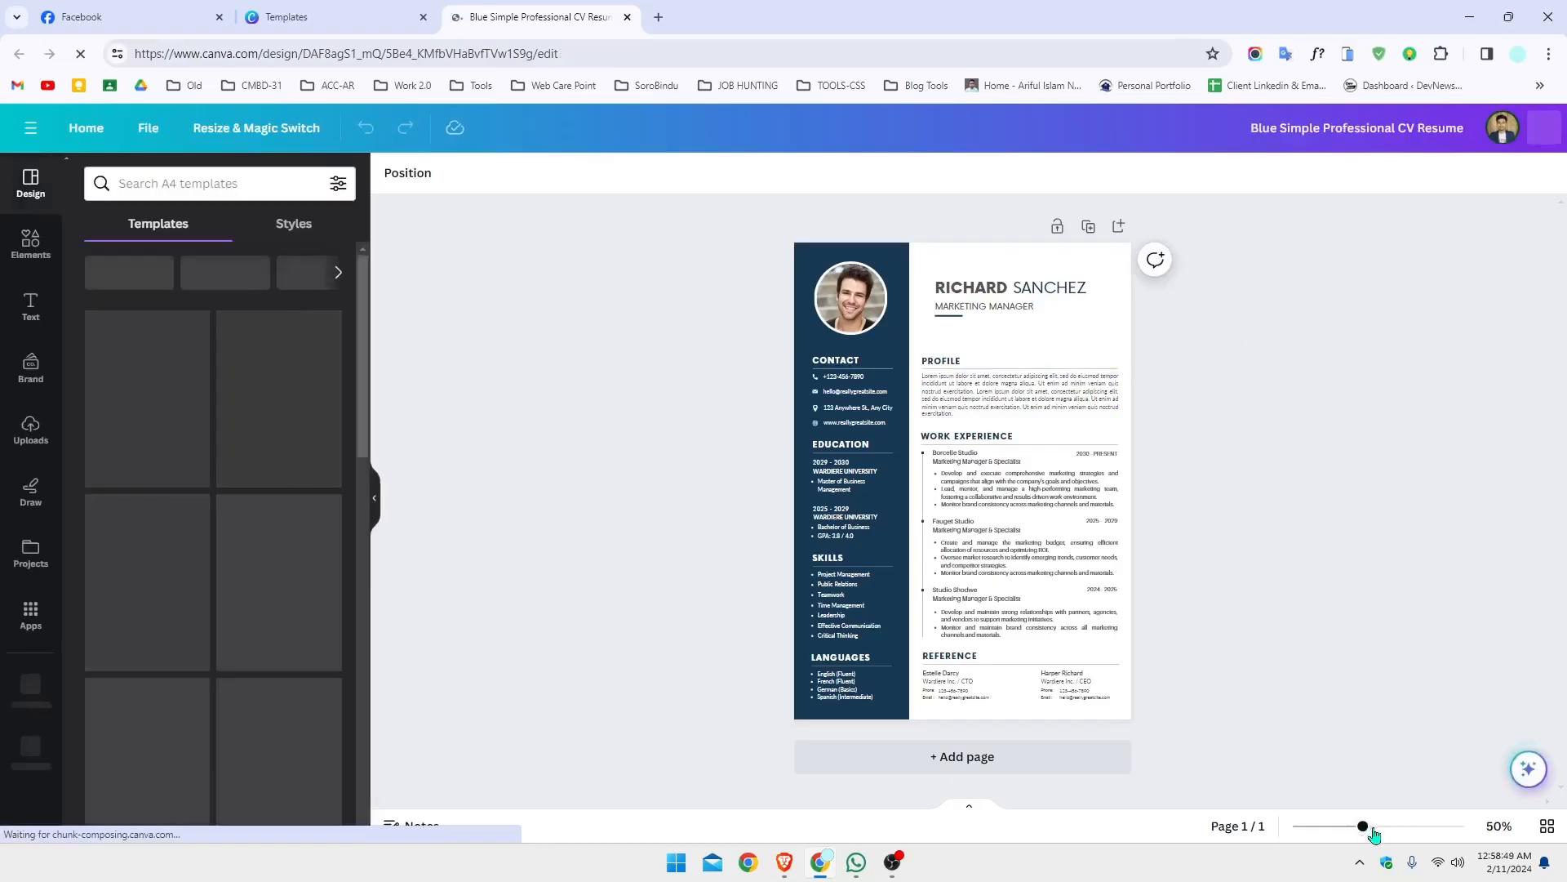
Enlarge the resume page to 97% and inspect its name, job title and profile text boxes.
{"action": "left_click_drag", "start_coordinate": [1363, 827], "coordinate": [1324, 827]}
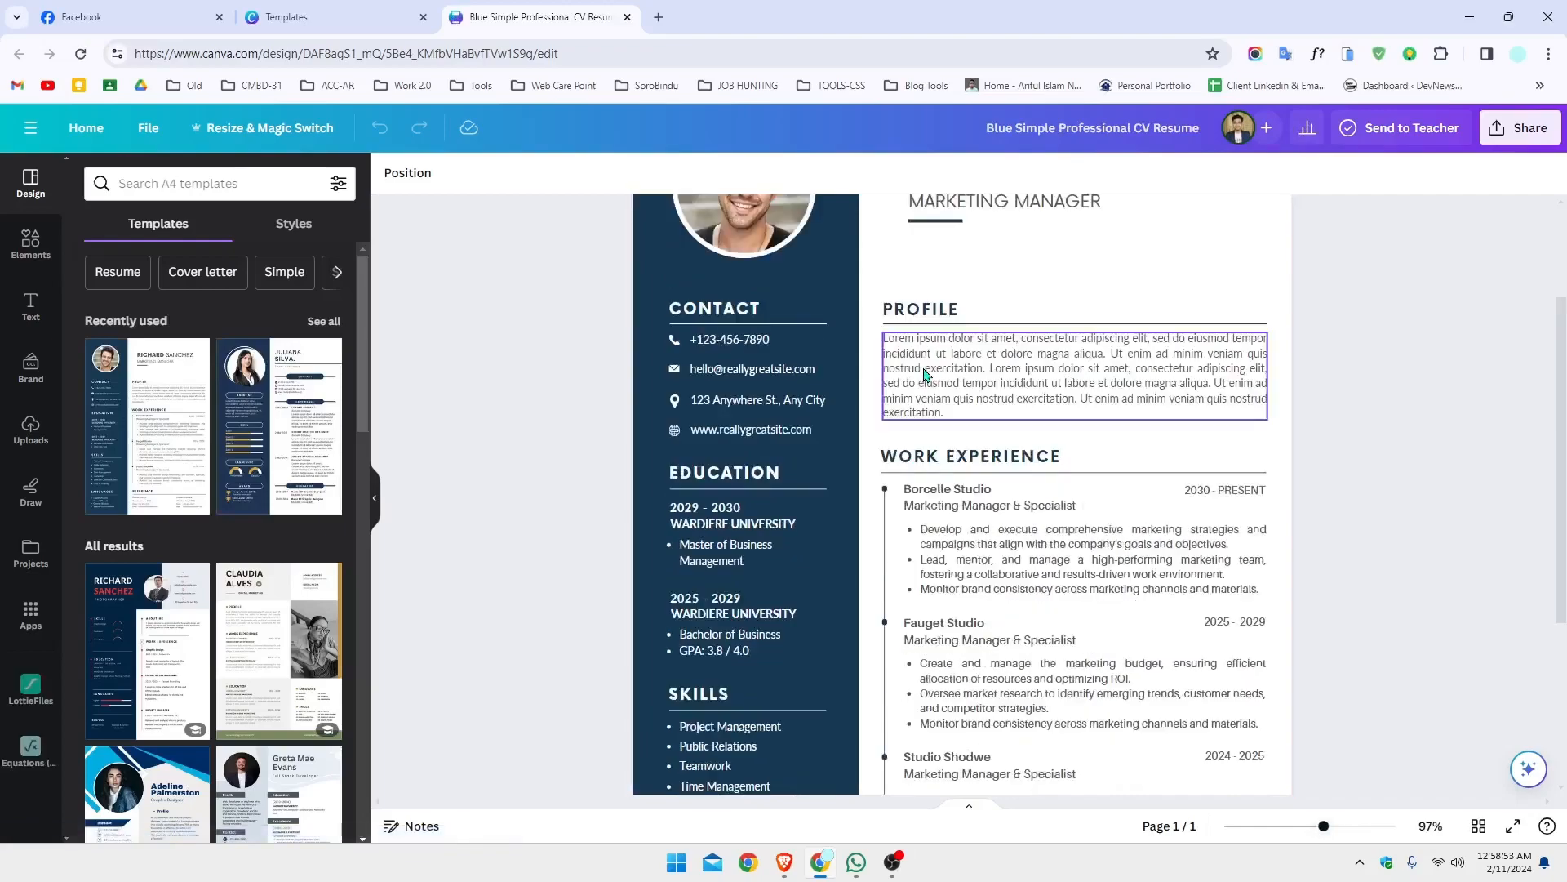
{"action": "left_click", "coordinate": [1057, 334]}
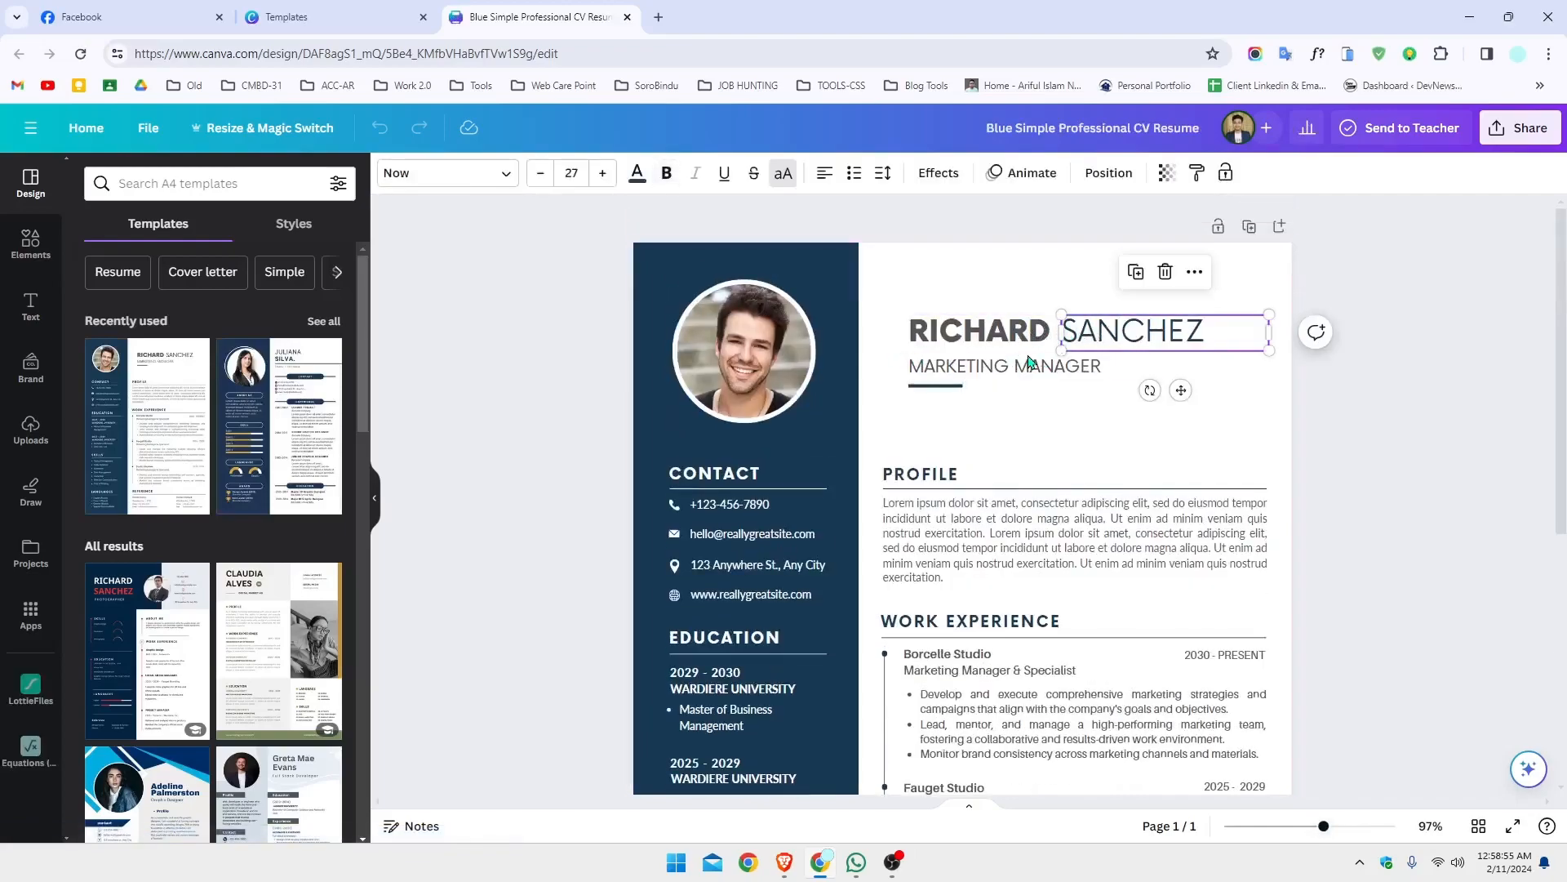
{"action": "left_click", "coordinate": [1004, 365]}
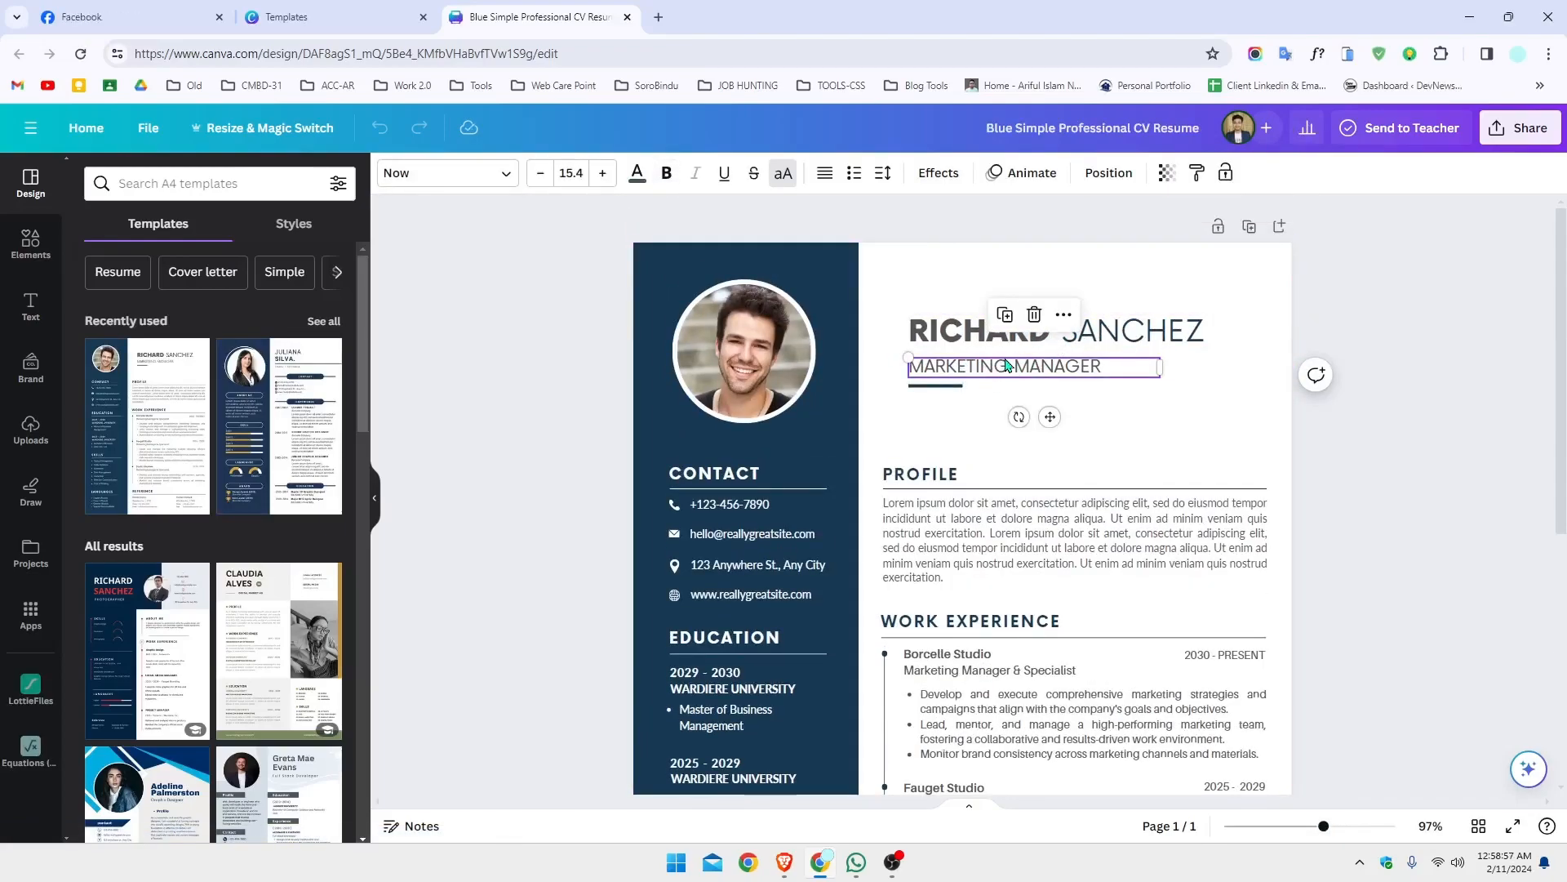
{"action": "scroll", "coordinate": [975, 381], "scroll_direction": "down", "scroll_amount": 2}
{"action": "left_click", "coordinate": [967, 453]}
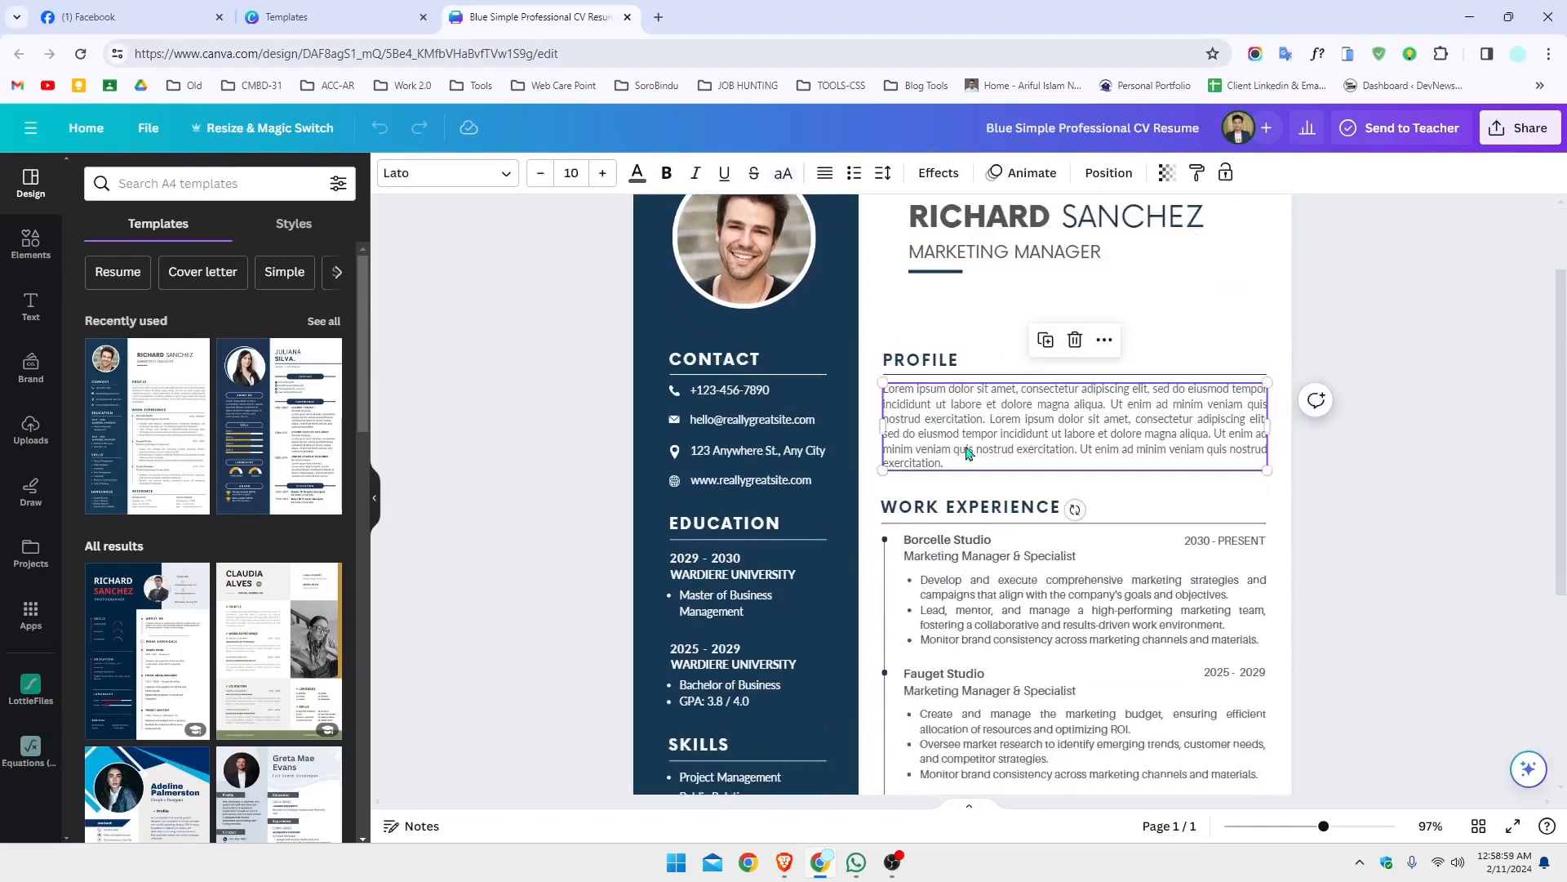
{"action": "double_click", "coordinate": [982, 429]}
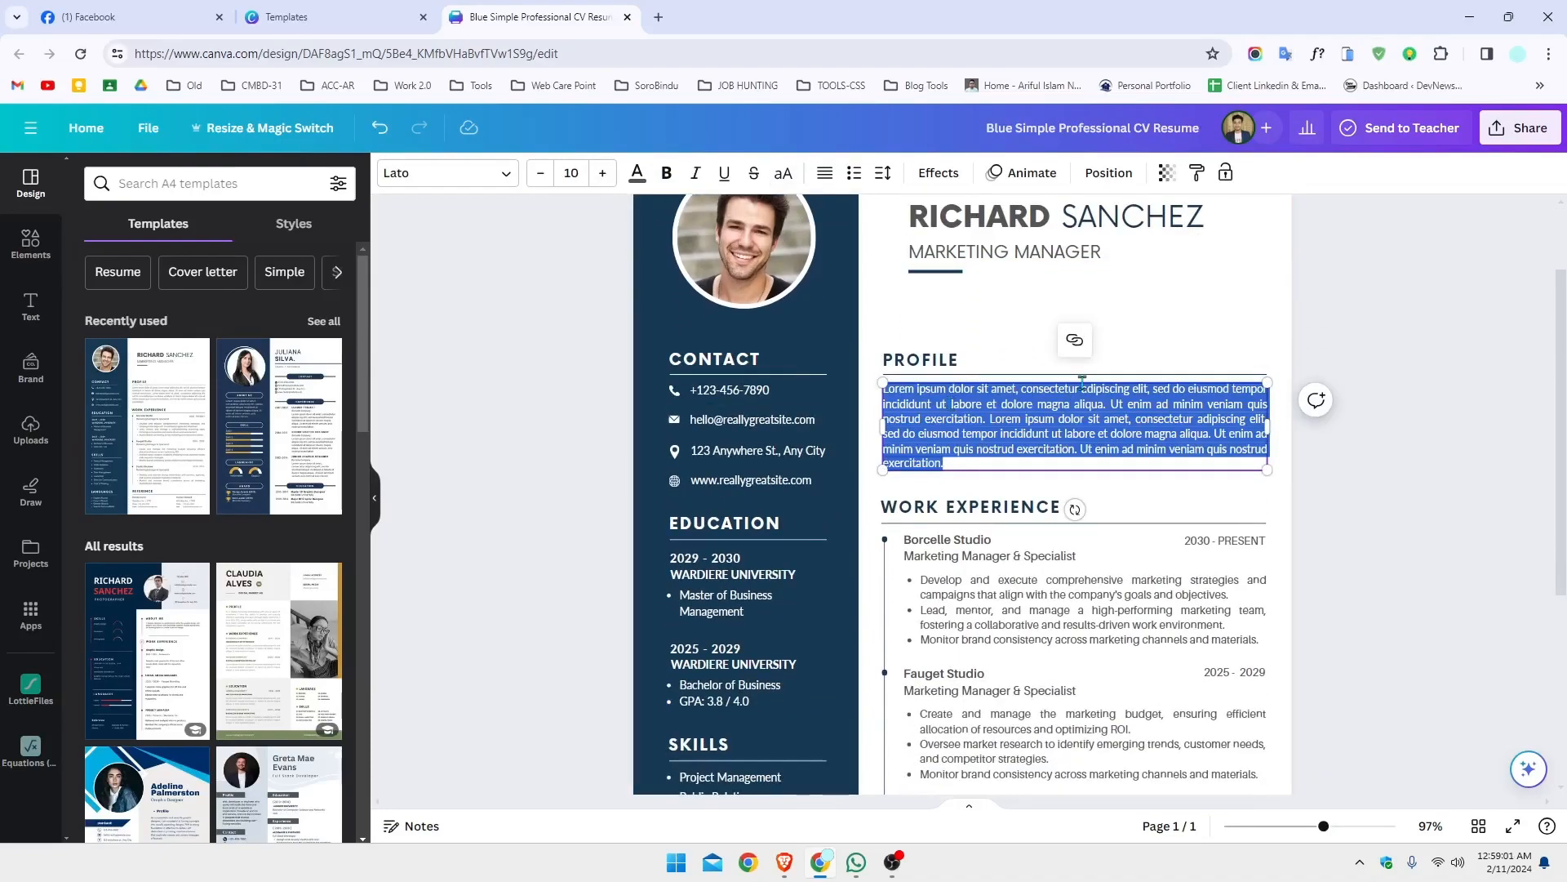
{"action": "left_click", "coordinate": [1147, 357]}
Look through the resume's contact, education, skills, languages, work experience and reference sections.
{"action": "scroll", "coordinate": [997, 438], "scroll_direction": "down", "scroll_amount": 4}
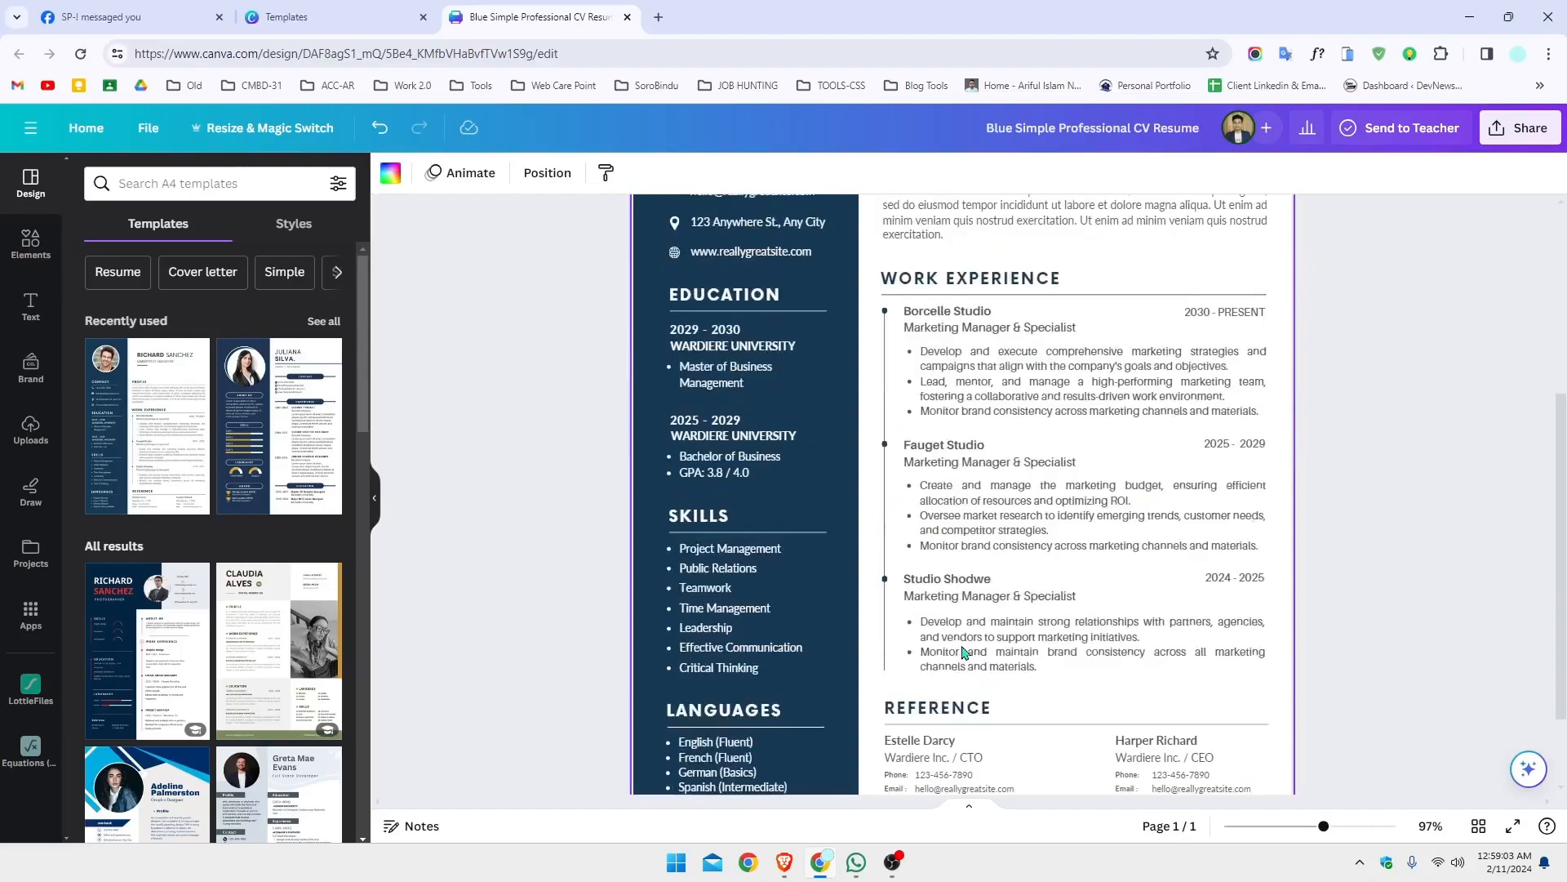
{"action": "scroll", "coordinate": [964, 651], "scroll_direction": "down", "scroll_amount": 2}
{"action": "scroll", "coordinate": [976, 498], "scroll_direction": "up", "scroll_amount": 3}
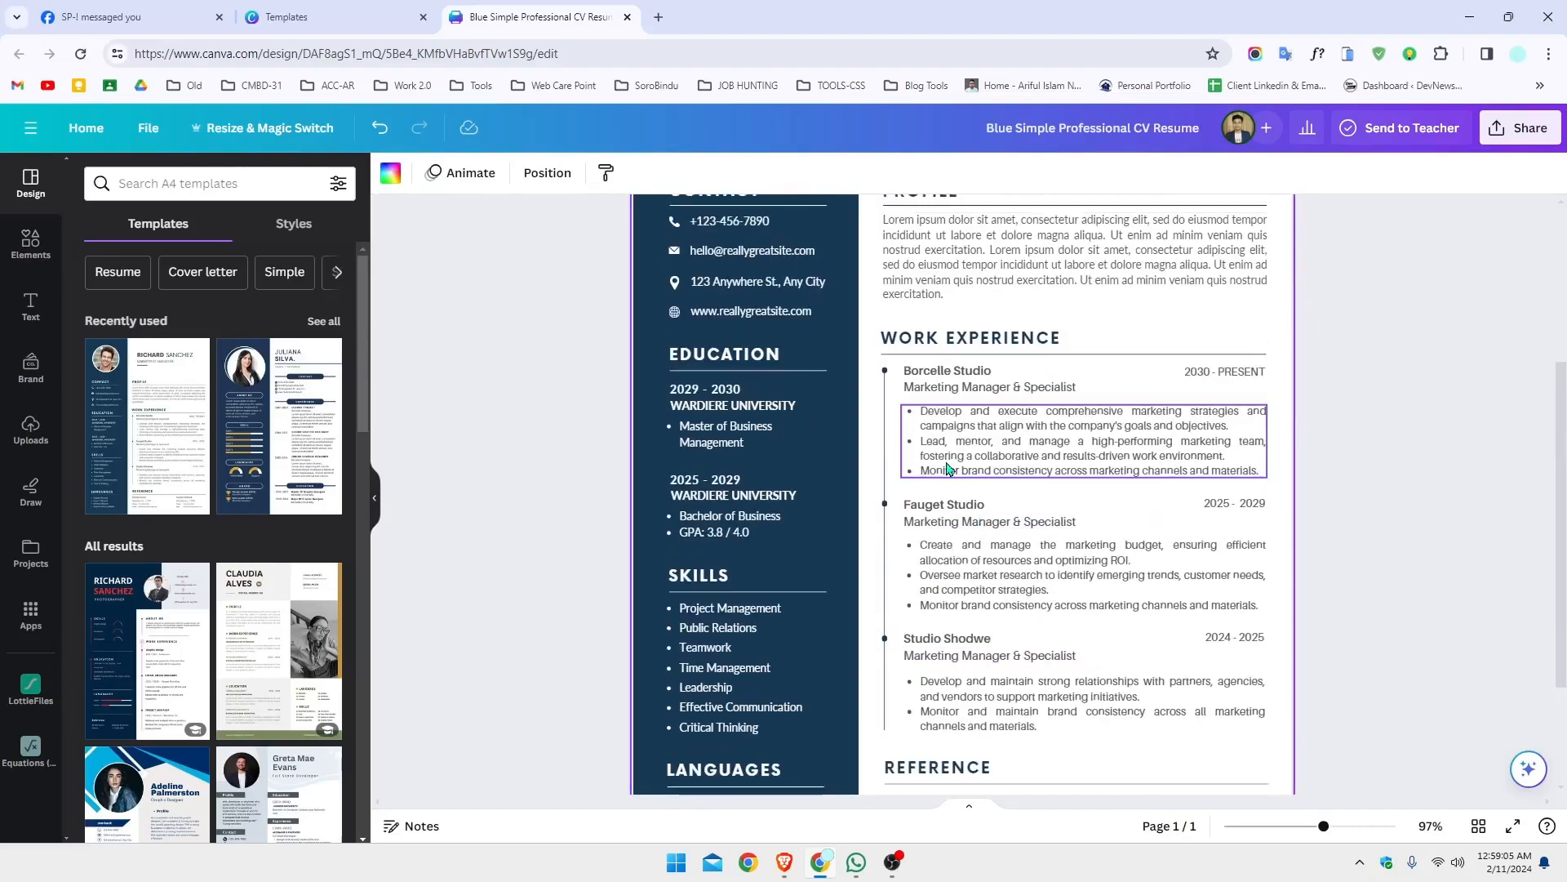
{"action": "scroll", "coordinate": [898, 469], "scroll_direction": "down", "scroll_amount": 3}
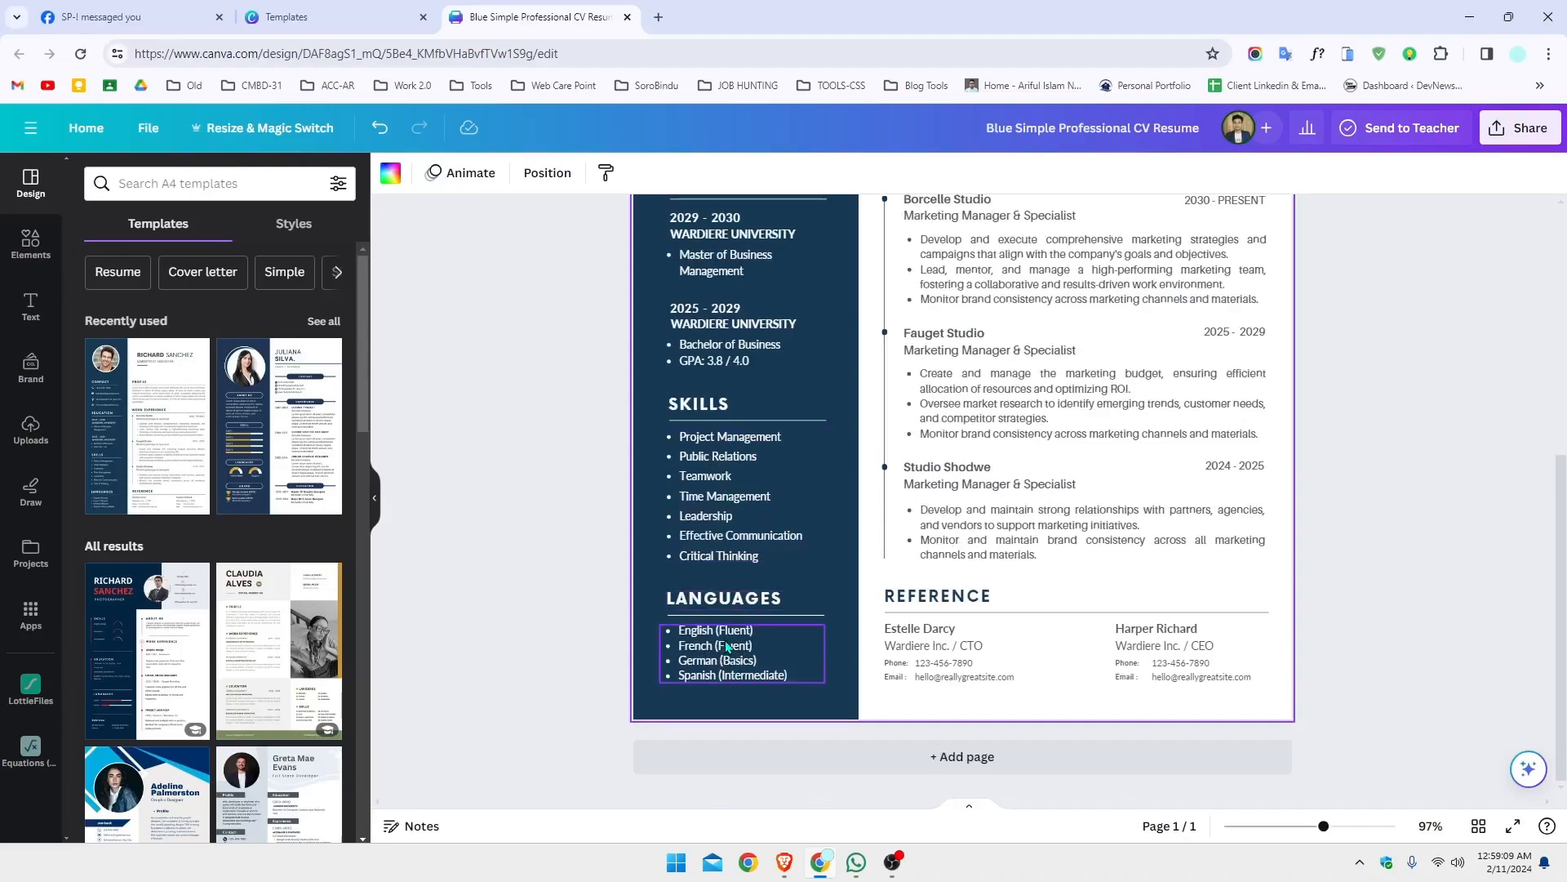
{"action": "scroll", "coordinate": [752, 660], "scroll_direction": "up", "scroll_amount": 2}
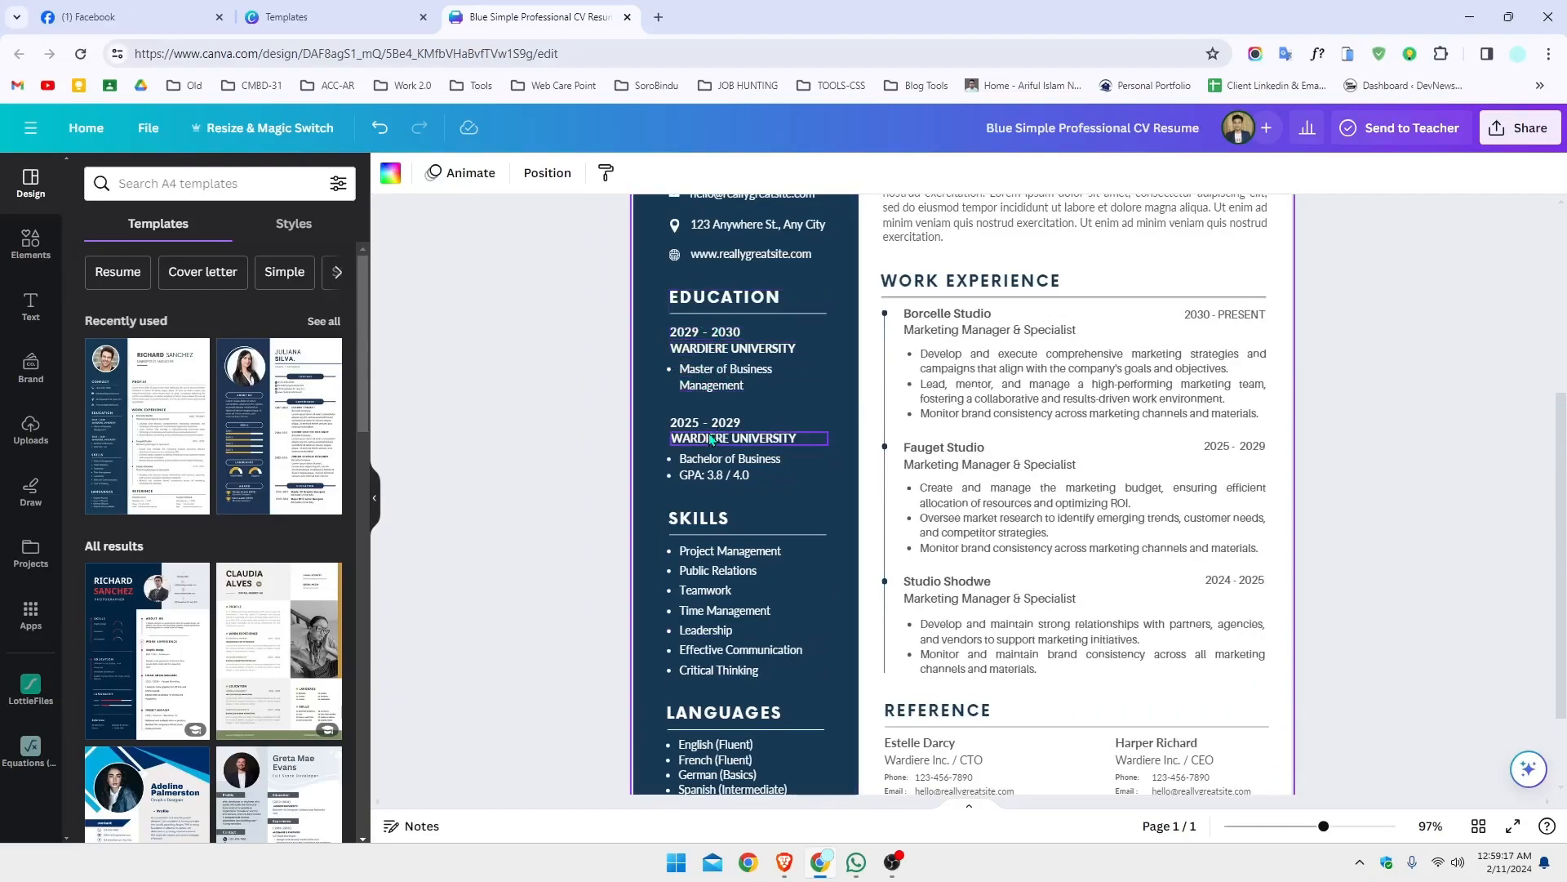
{"action": "scroll", "coordinate": [707, 431], "scroll_direction": "up", "scroll_amount": 3}
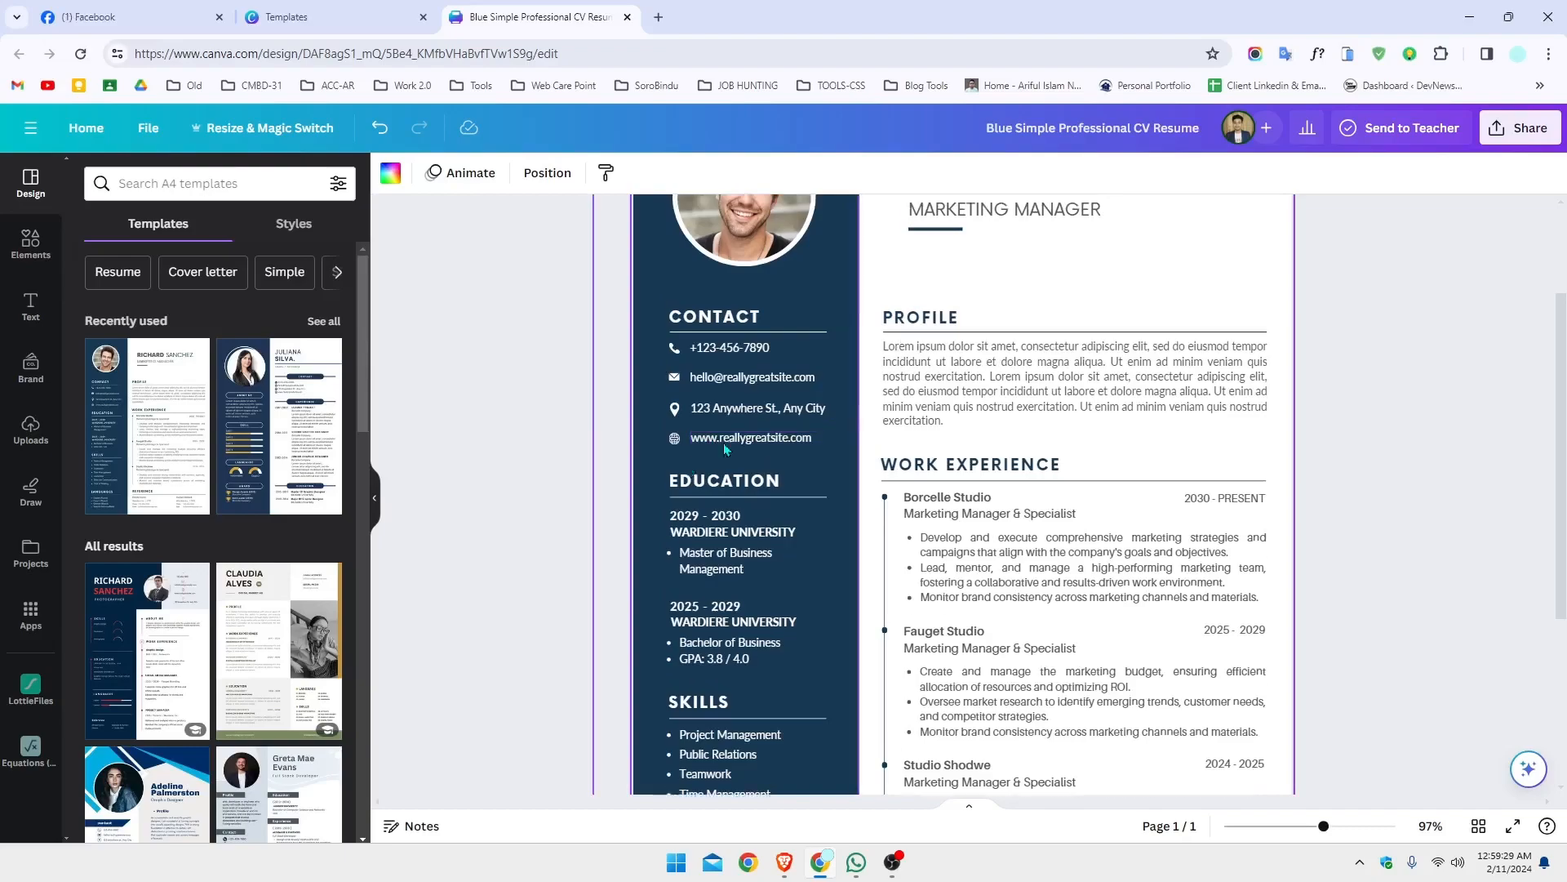
{"action": "scroll", "coordinate": [723, 443], "scroll_direction": "up", "scroll_amount": 2}
{"action": "scroll", "coordinate": [963, 515], "scroll_direction": "down", "scroll_amount": 2}
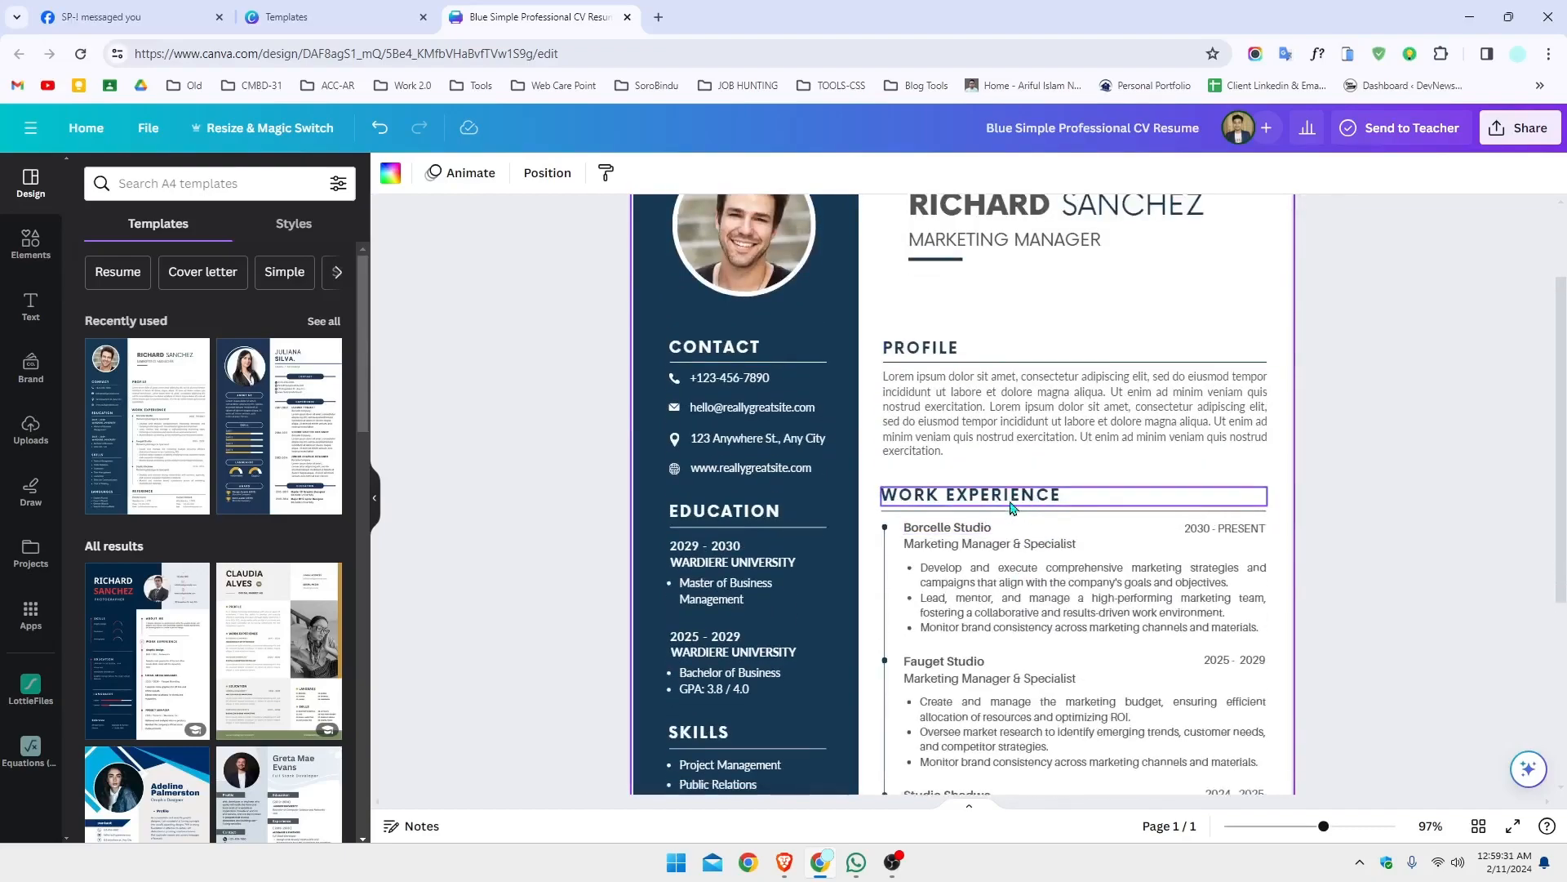
{"action": "scroll", "coordinate": [1020, 440], "scroll_direction": "down", "scroll_amount": 3}
{"action": "scroll", "coordinate": [980, 368], "scroll_direction": "up", "scroll_amount": 5}
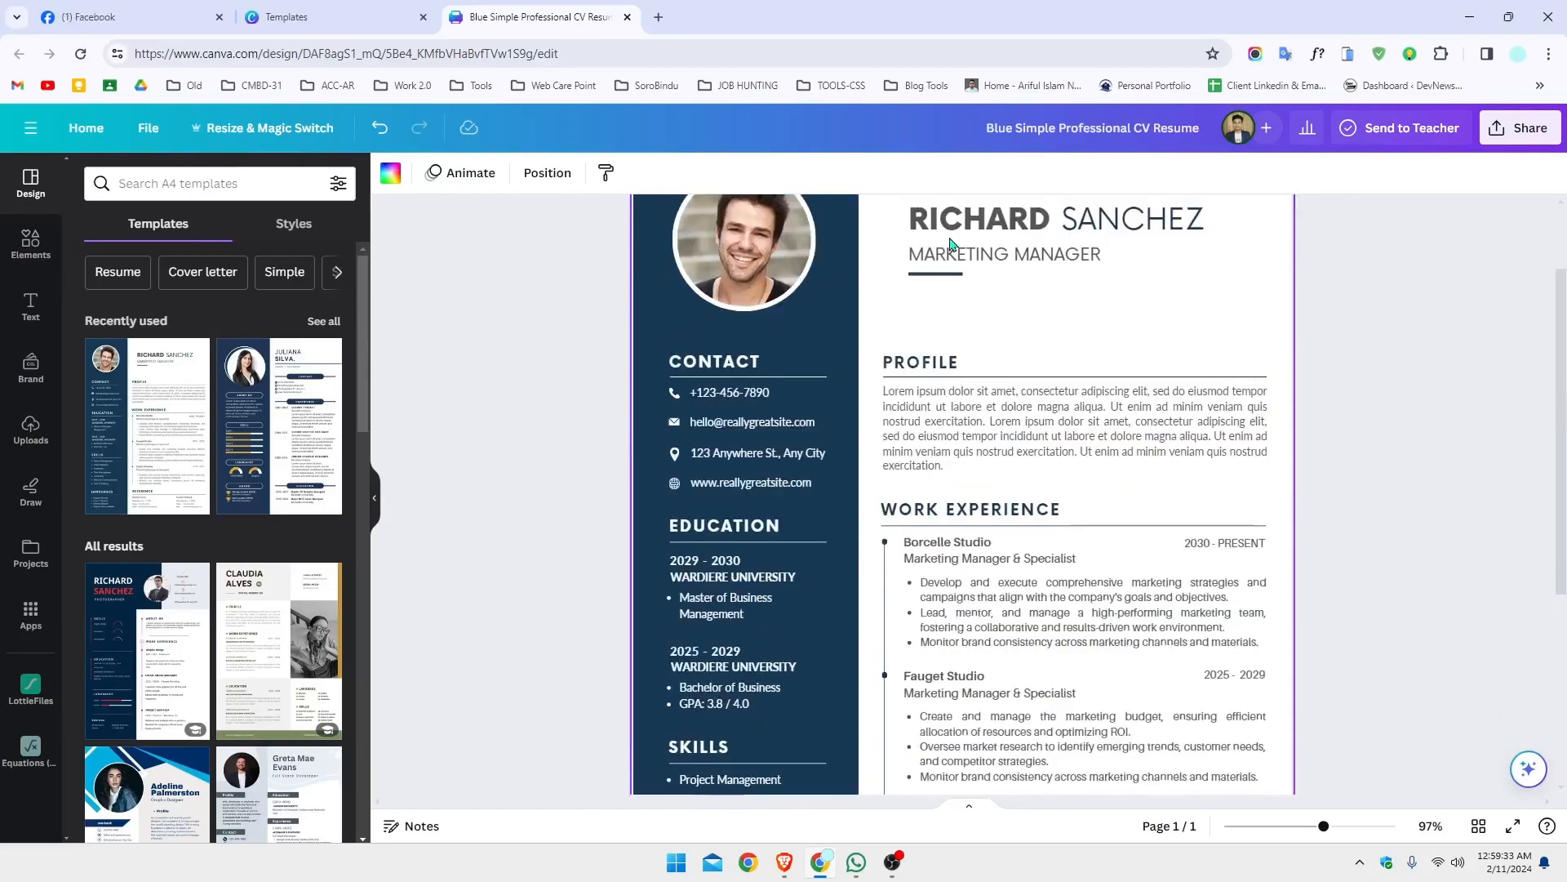
{"action": "scroll", "coordinate": [886, 343], "scroll_direction": "up", "scroll_amount": 2}
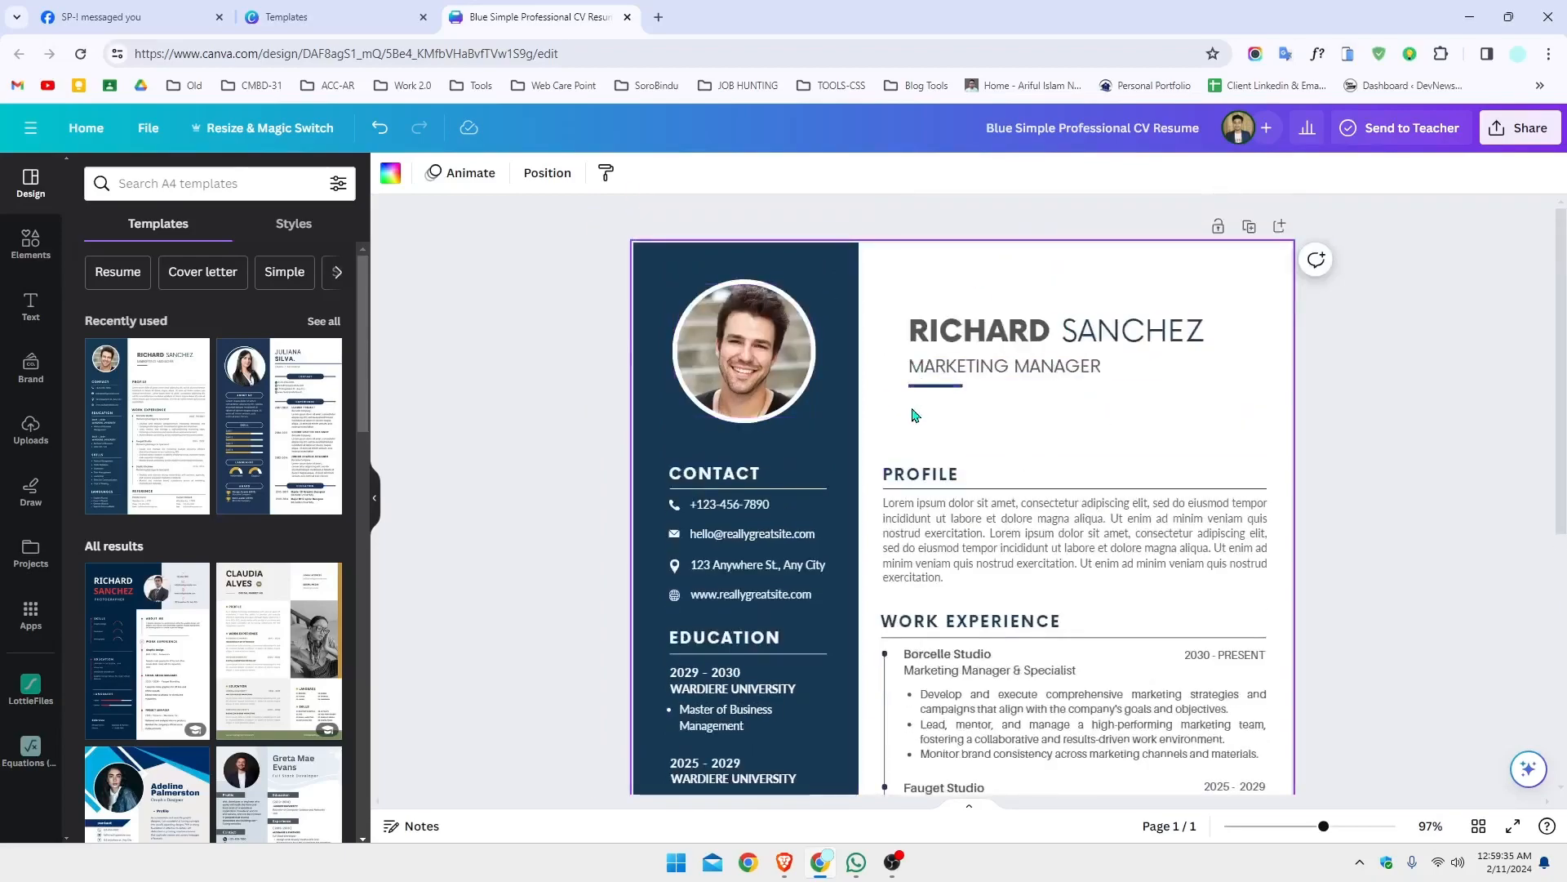
{"action": "scroll", "coordinate": [951, 432], "scroll_direction": "down", "scroll_amount": 3}
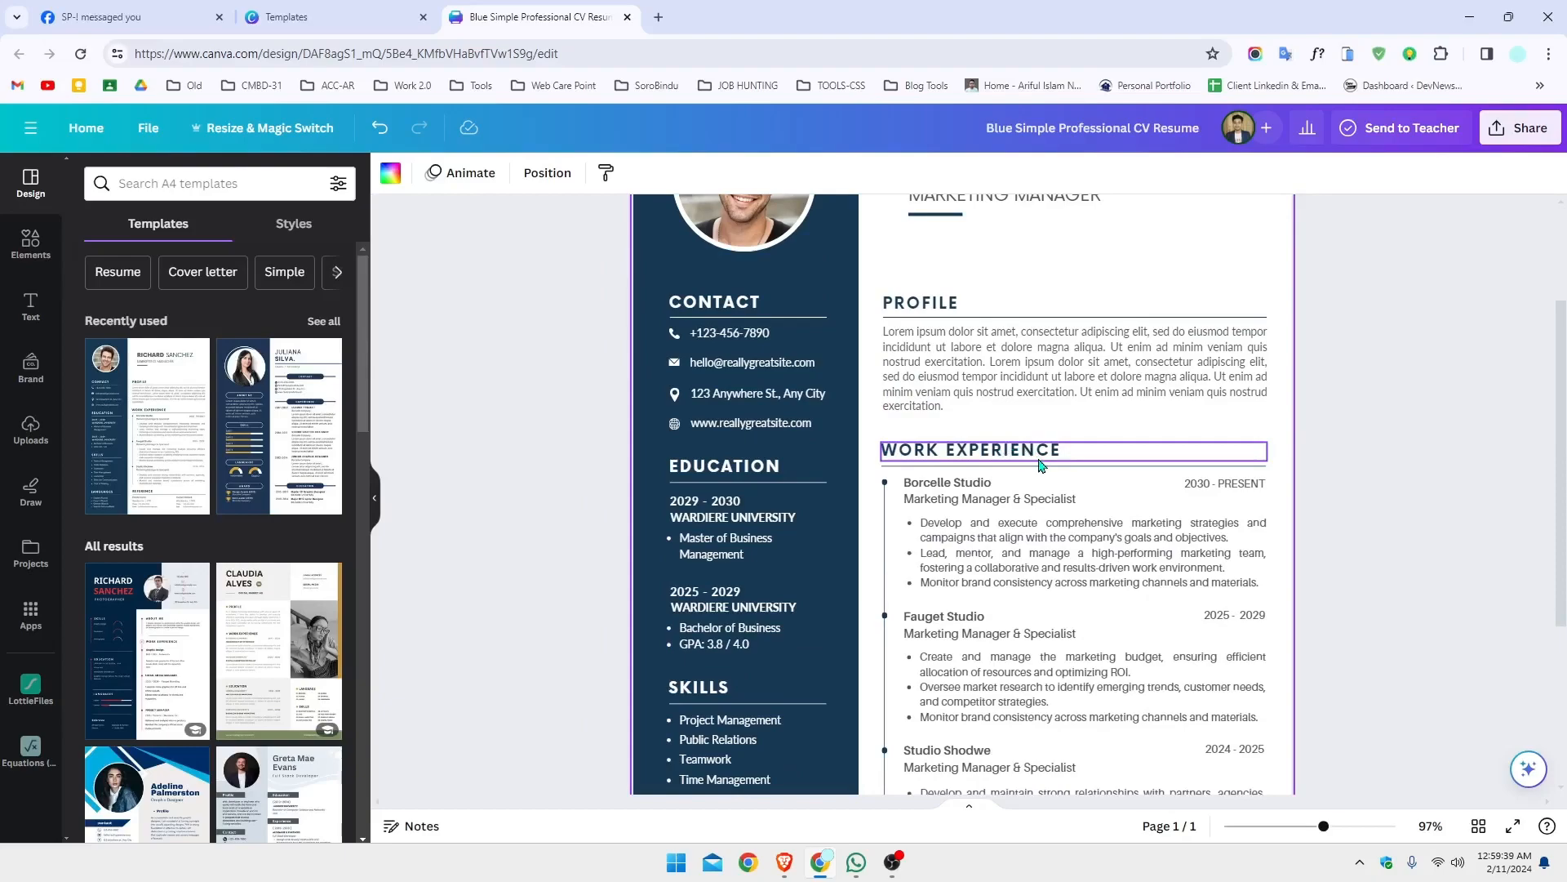
{"action": "scroll", "coordinate": [1045, 469], "scroll_direction": "down", "scroll_amount": 3}
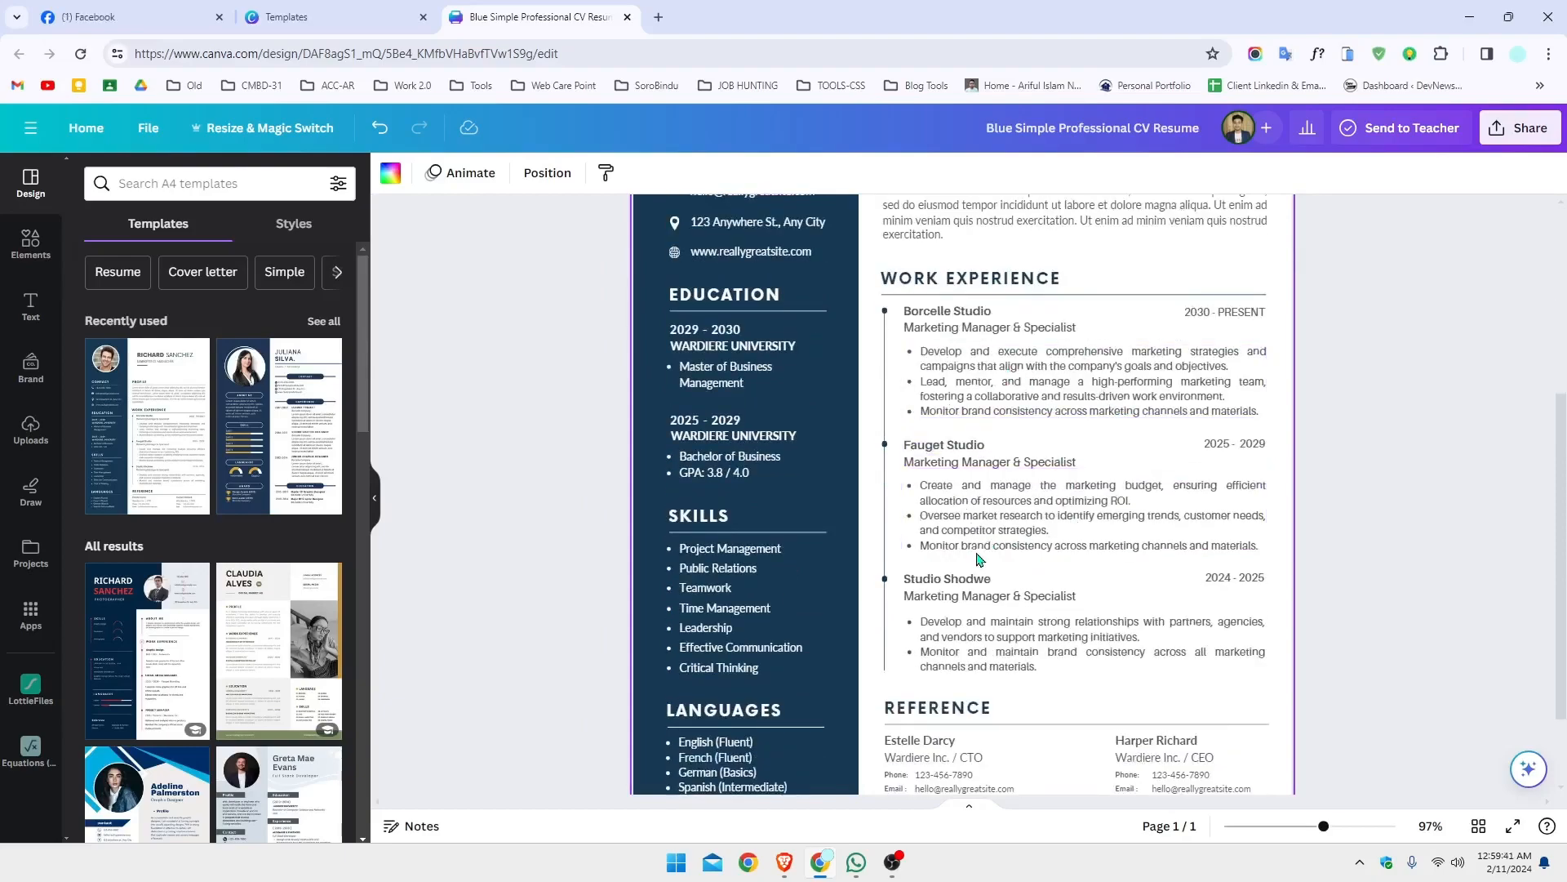
Add a second page to the design and fill it with the Navy & White Modern Professional Resume template.
{"action": "scroll", "coordinate": [1053, 523], "scroll_direction": "down", "scroll_amount": 2}
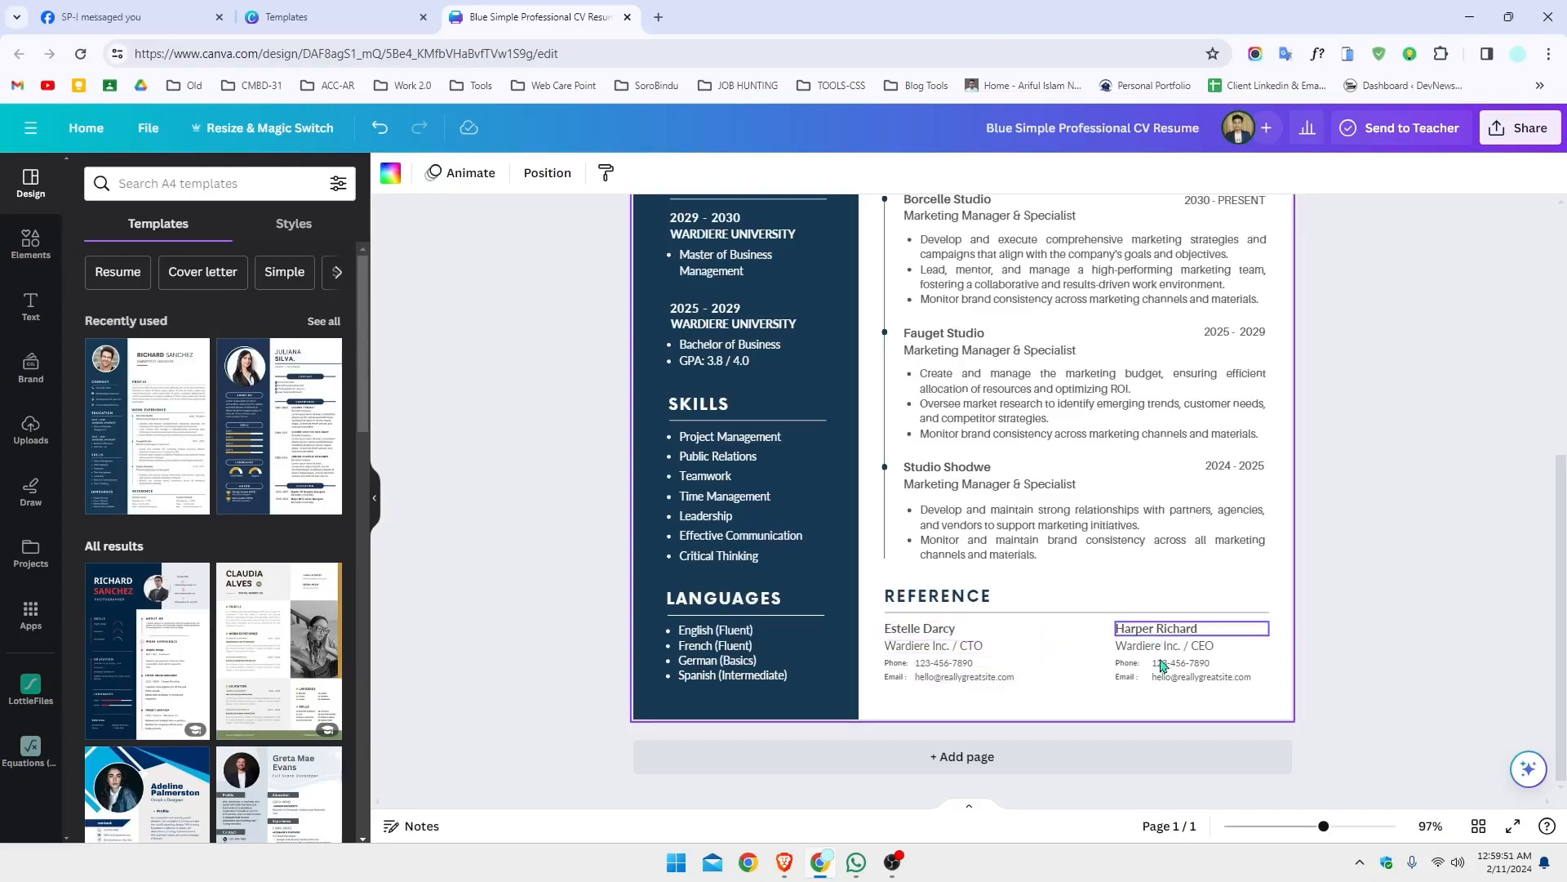
{"action": "scroll", "coordinate": [1061, 486], "scroll_direction": "up", "scroll_amount": 2}
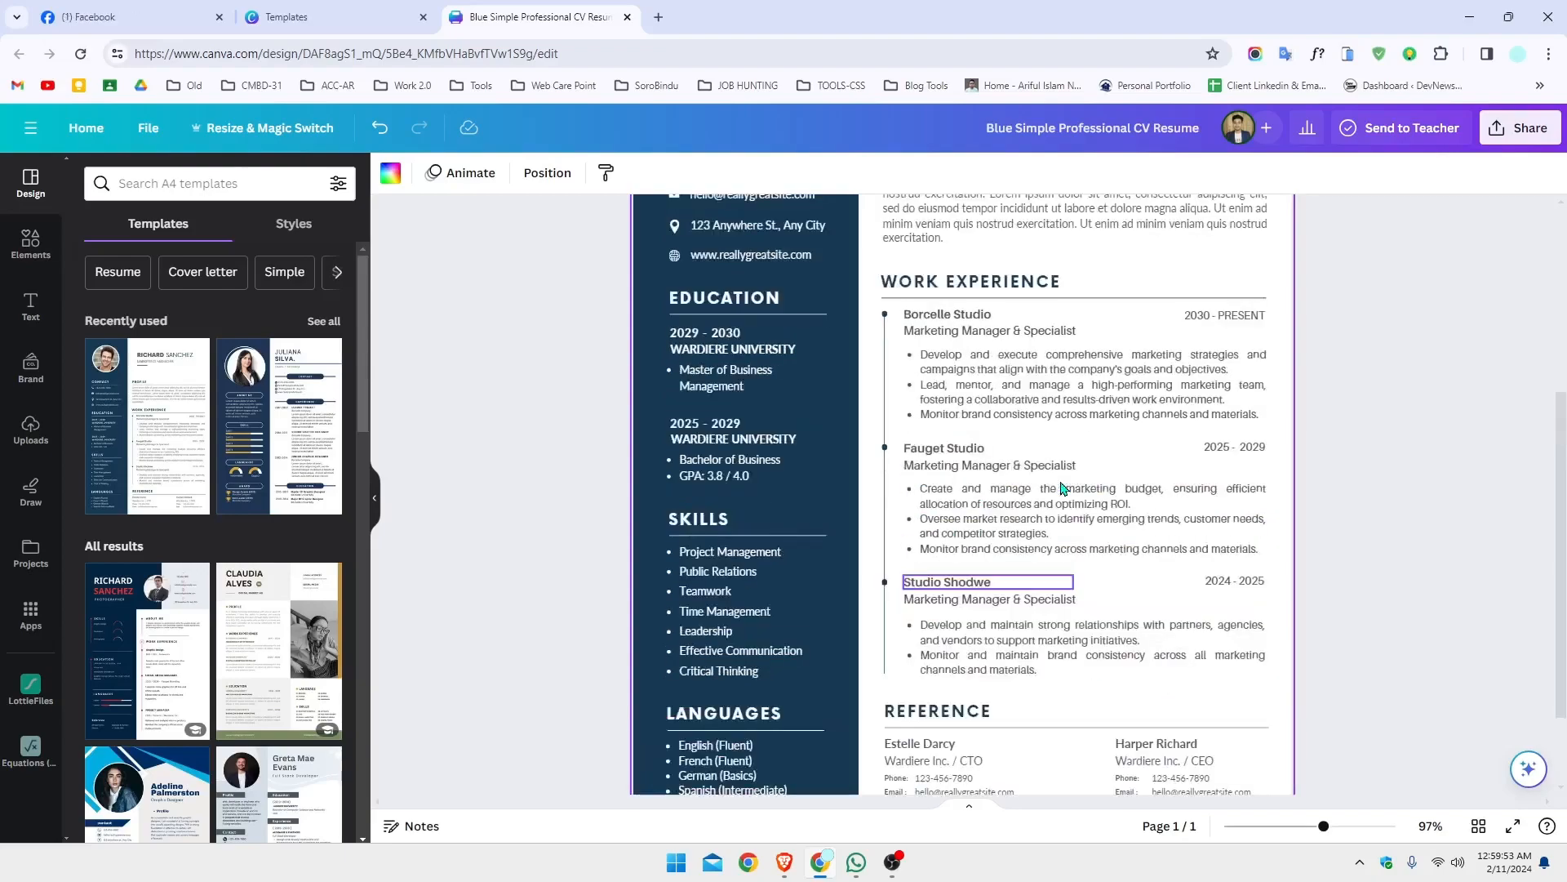
{"action": "scroll", "coordinate": [1062, 487], "scroll_direction": "up", "scroll_amount": 5}
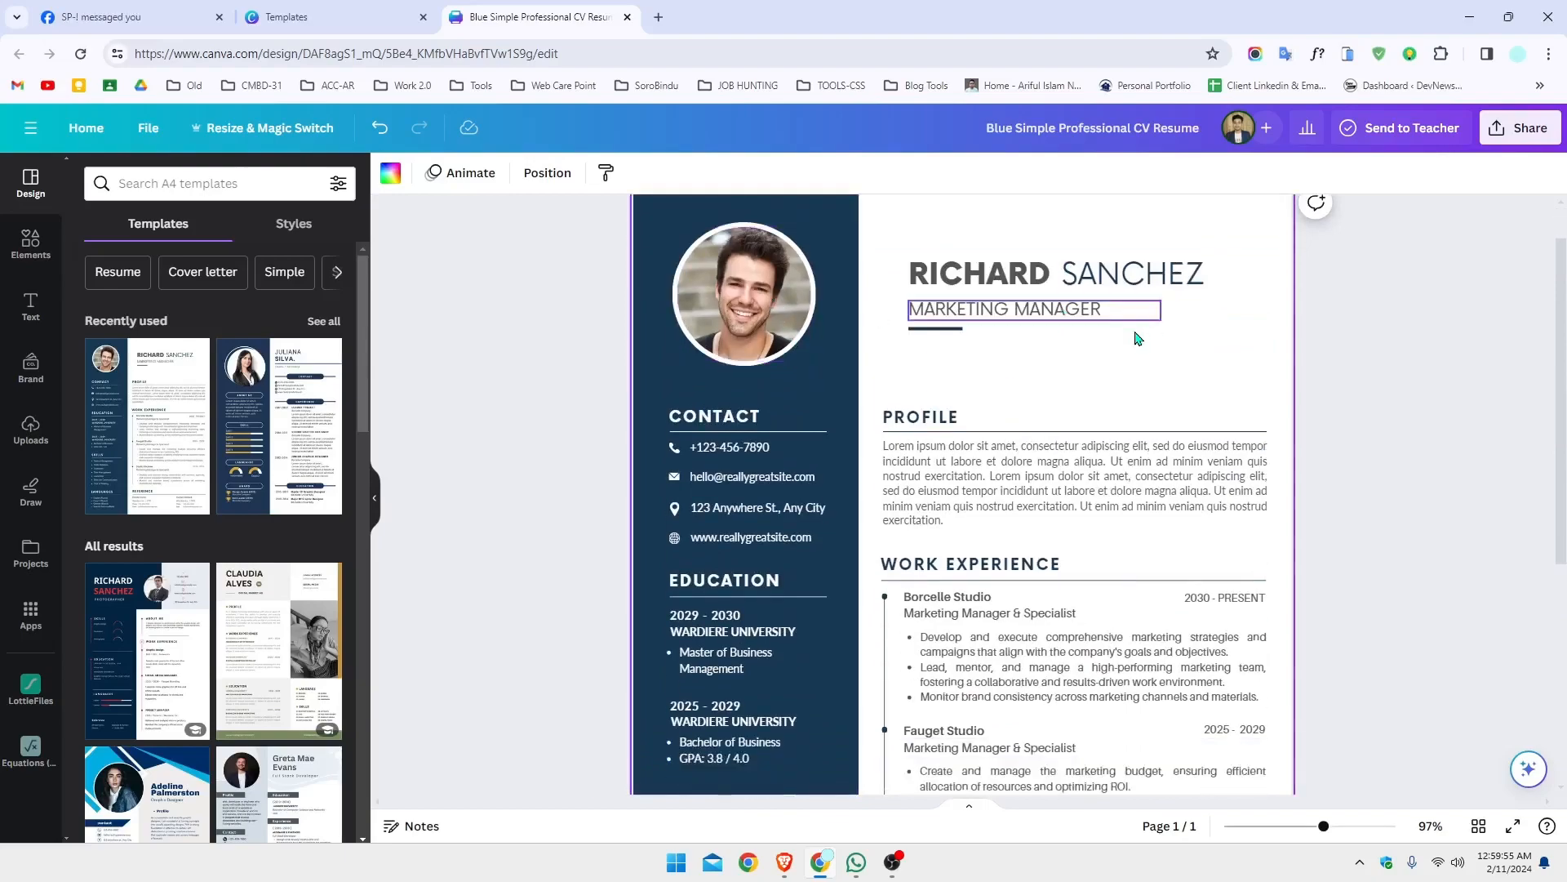
{"action": "scroll", "coordinate": [1086, 337], "scroll_direction": "down", "scroll_amount": 5}
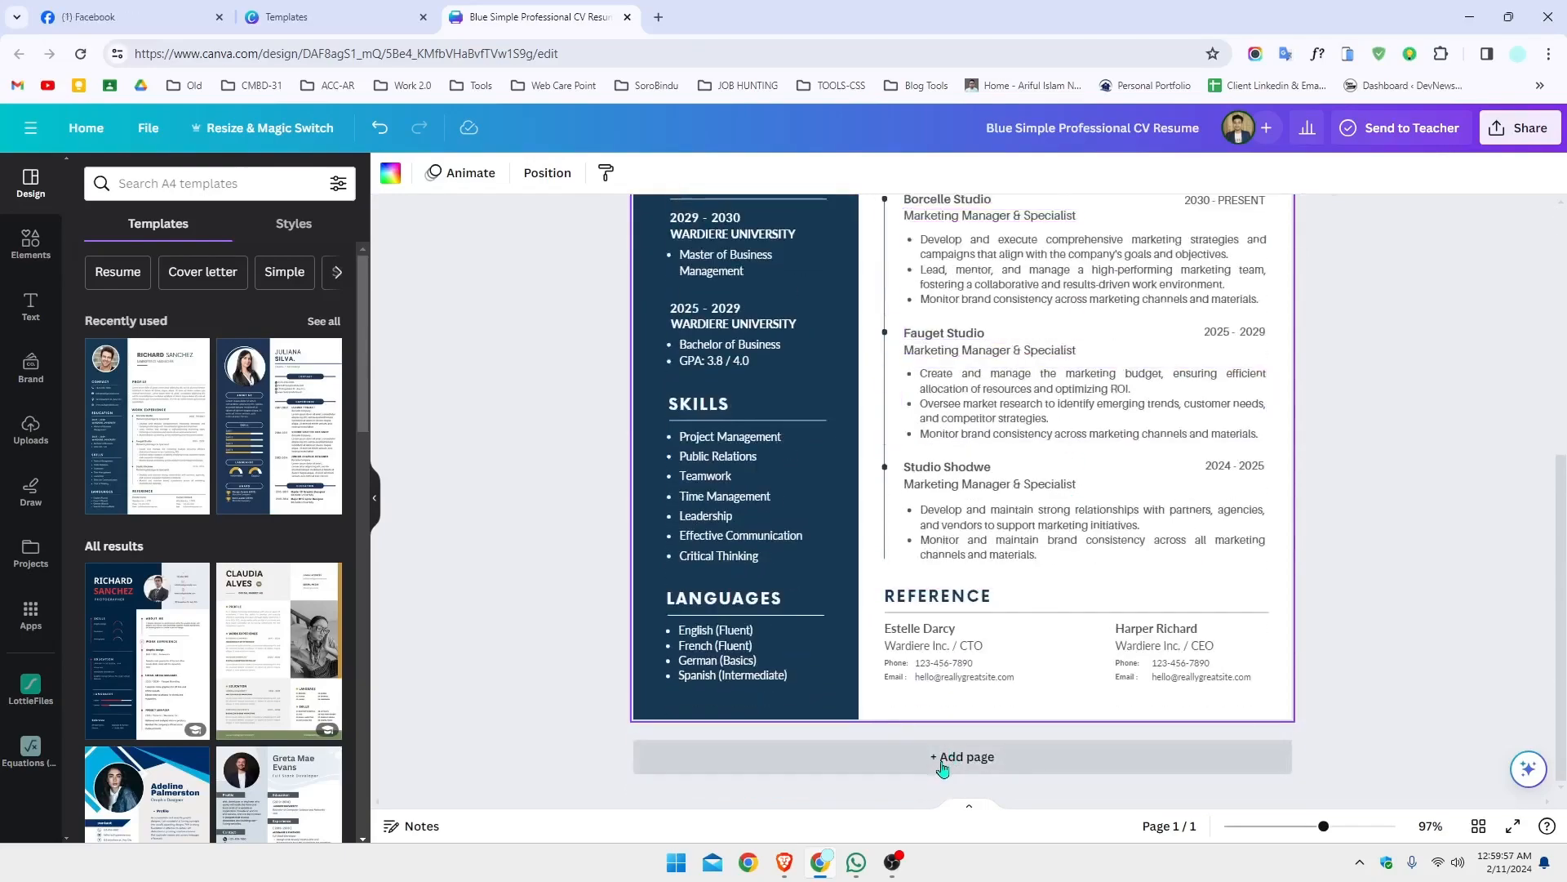
{"action": "left_click", "coordinate": [943, 767]}
{"action": "left_click", "coordinate": [279, 410]}
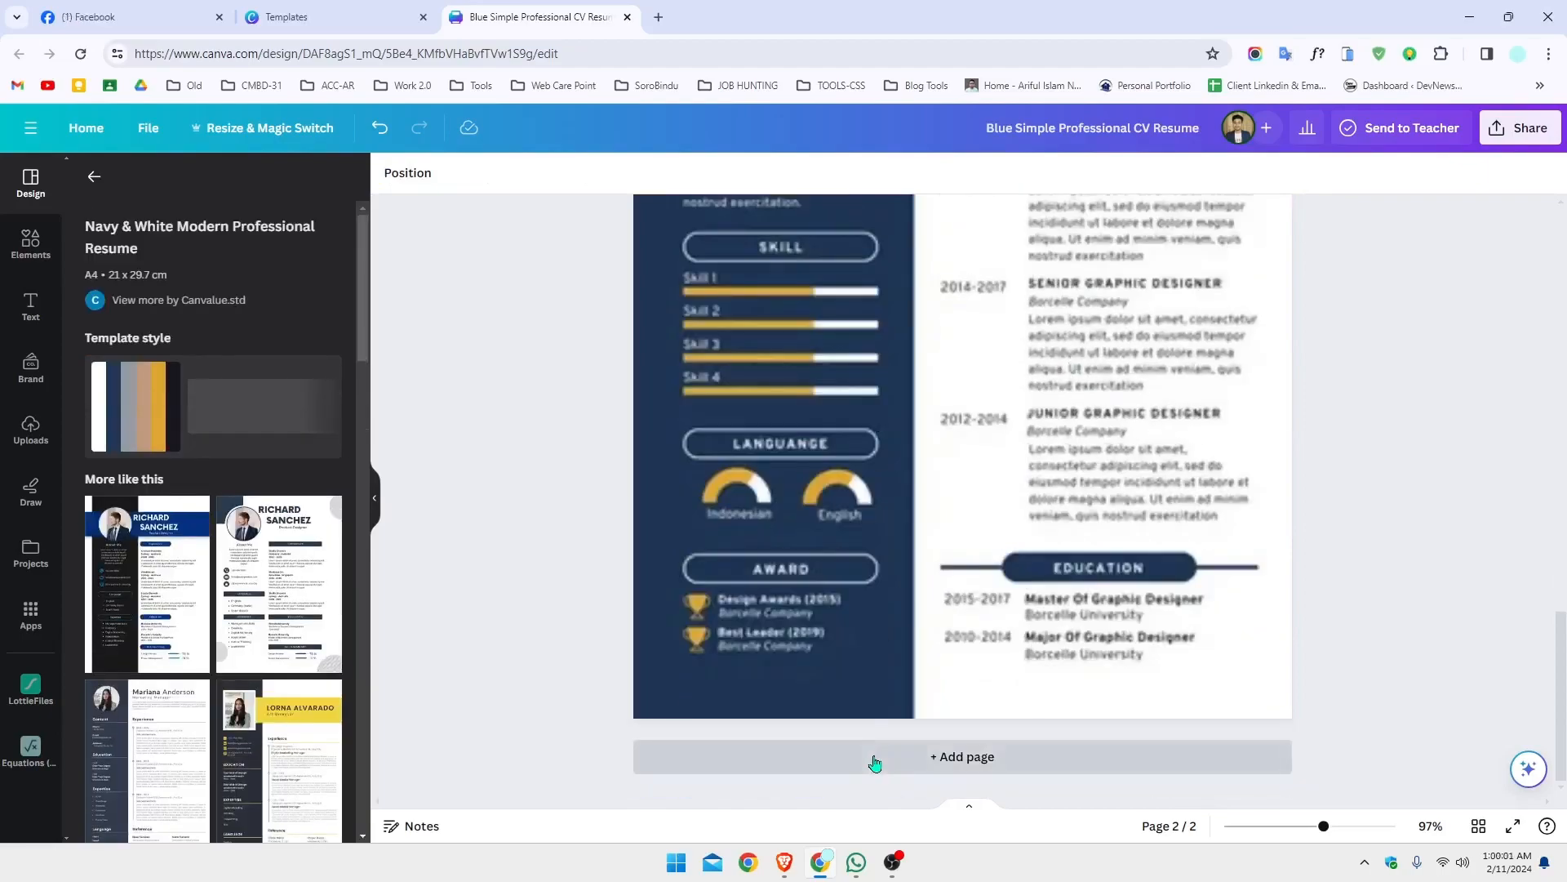
Add a third page and fill it with the yellow and dark Professional Modern CV Resume template.
{"action": "left_click", "coordinate": [874, 763]}
{"action": "scroll", "coordinate": [274, 464], "scroll_direction": "down", "scroll_amount": 3}
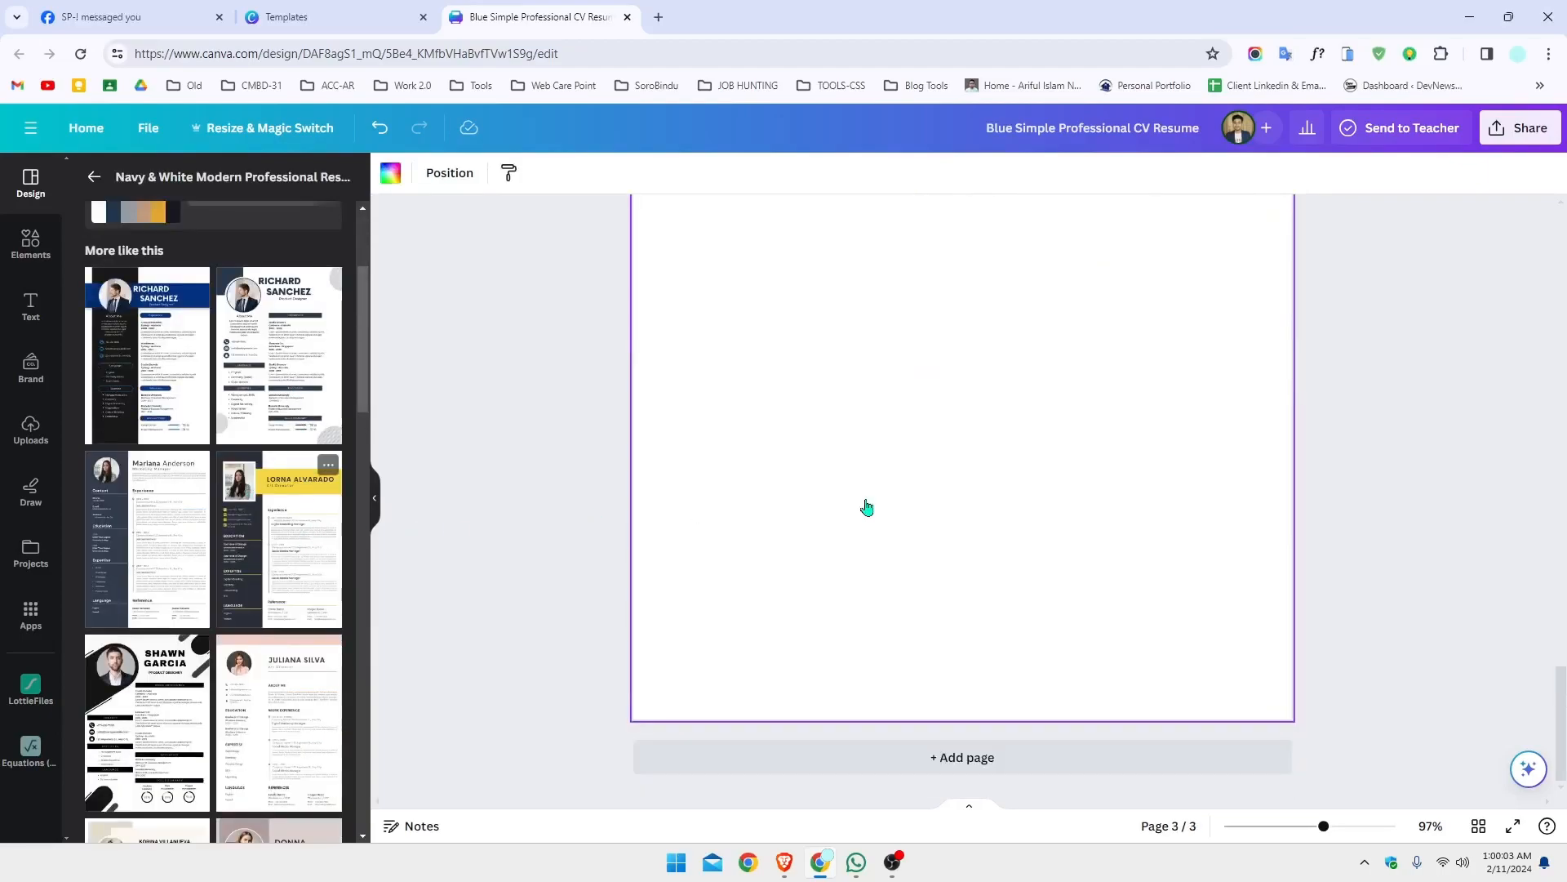
{"action": "scroll", "coordinate": [916, 547], "scroll_direction": "up", "scroll_amount": 4}
{"action": "scroll", "coordinate": [920, 545], "scroll_direction": "down", "scroll_amount": 5}
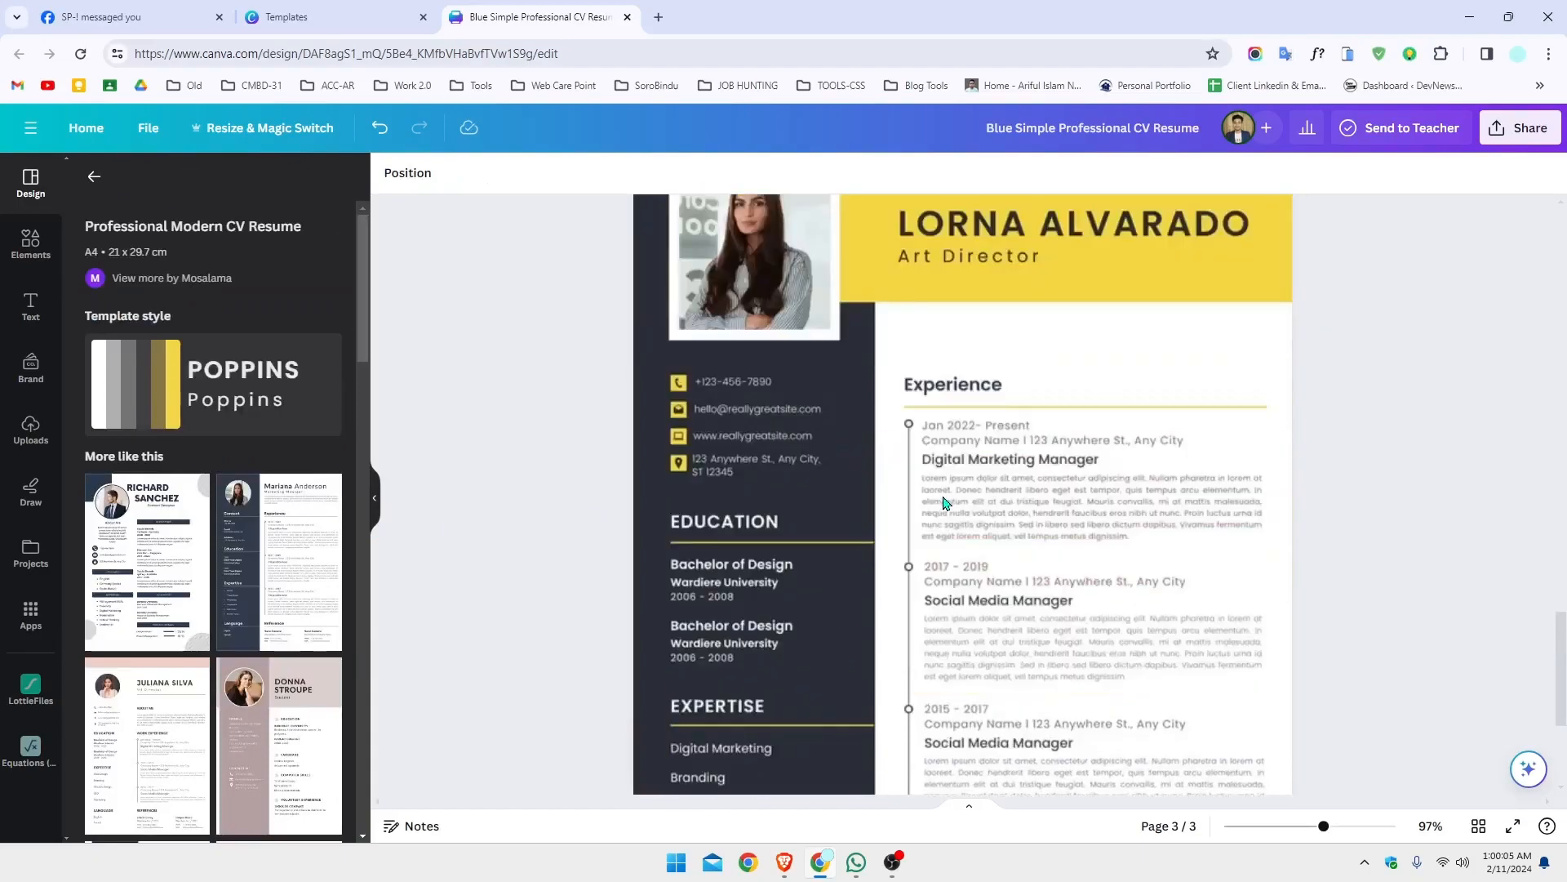
{"action": "left_click", "coordinate": [944, 501]}
{"action": "scroll", "coordinate": [945, 500], "scroll_direction": "up", "scroll_amount": 3}
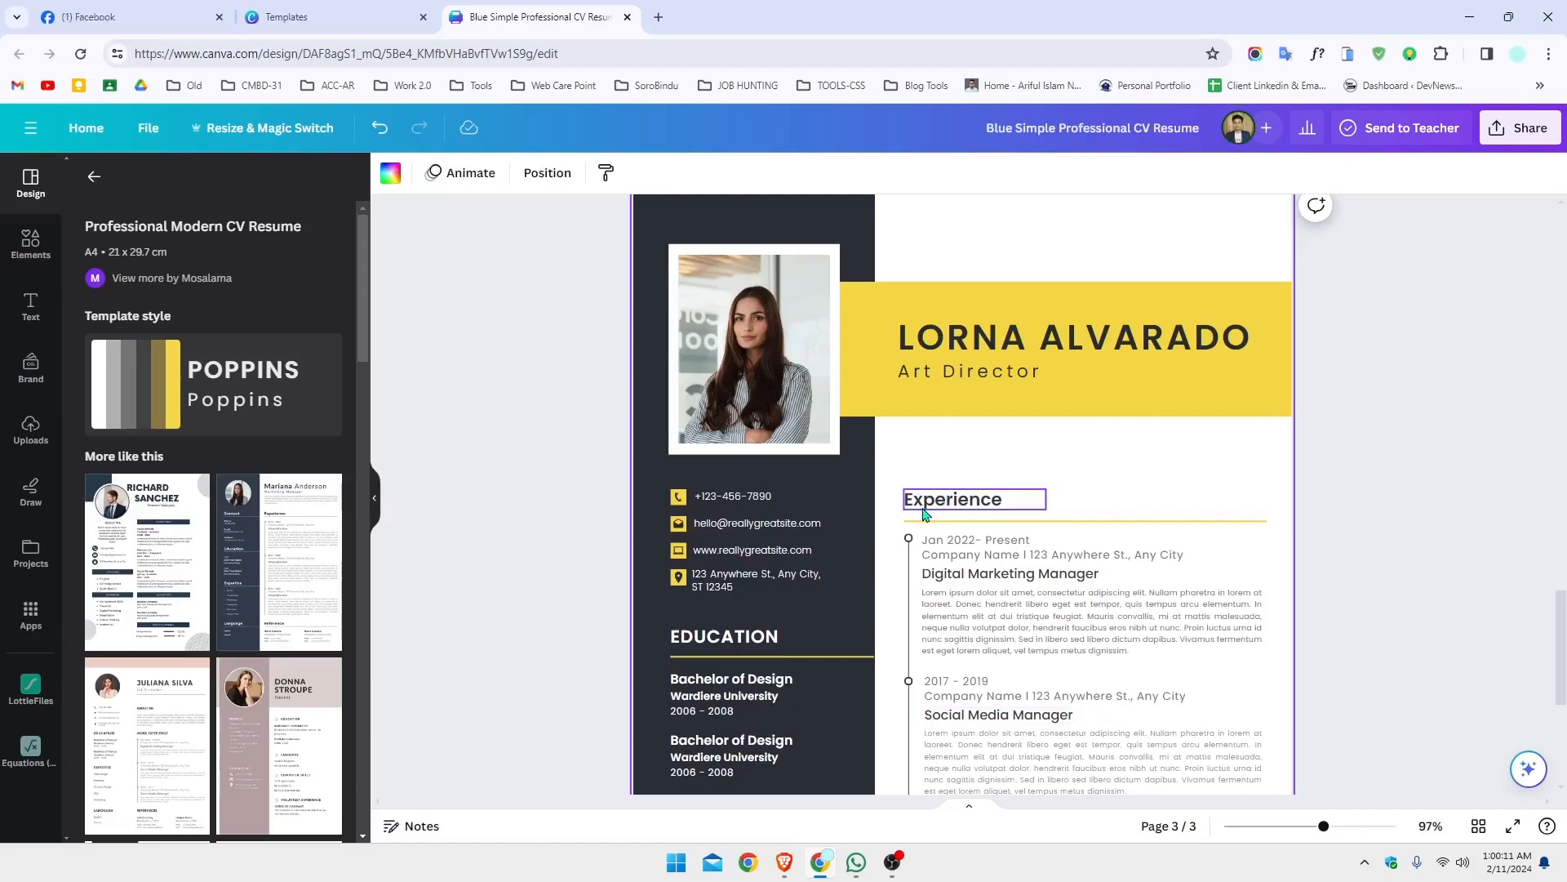
Open ChatGPT in a new browser tab.
{"action": "left_click", "coordinate": [658, 17]}
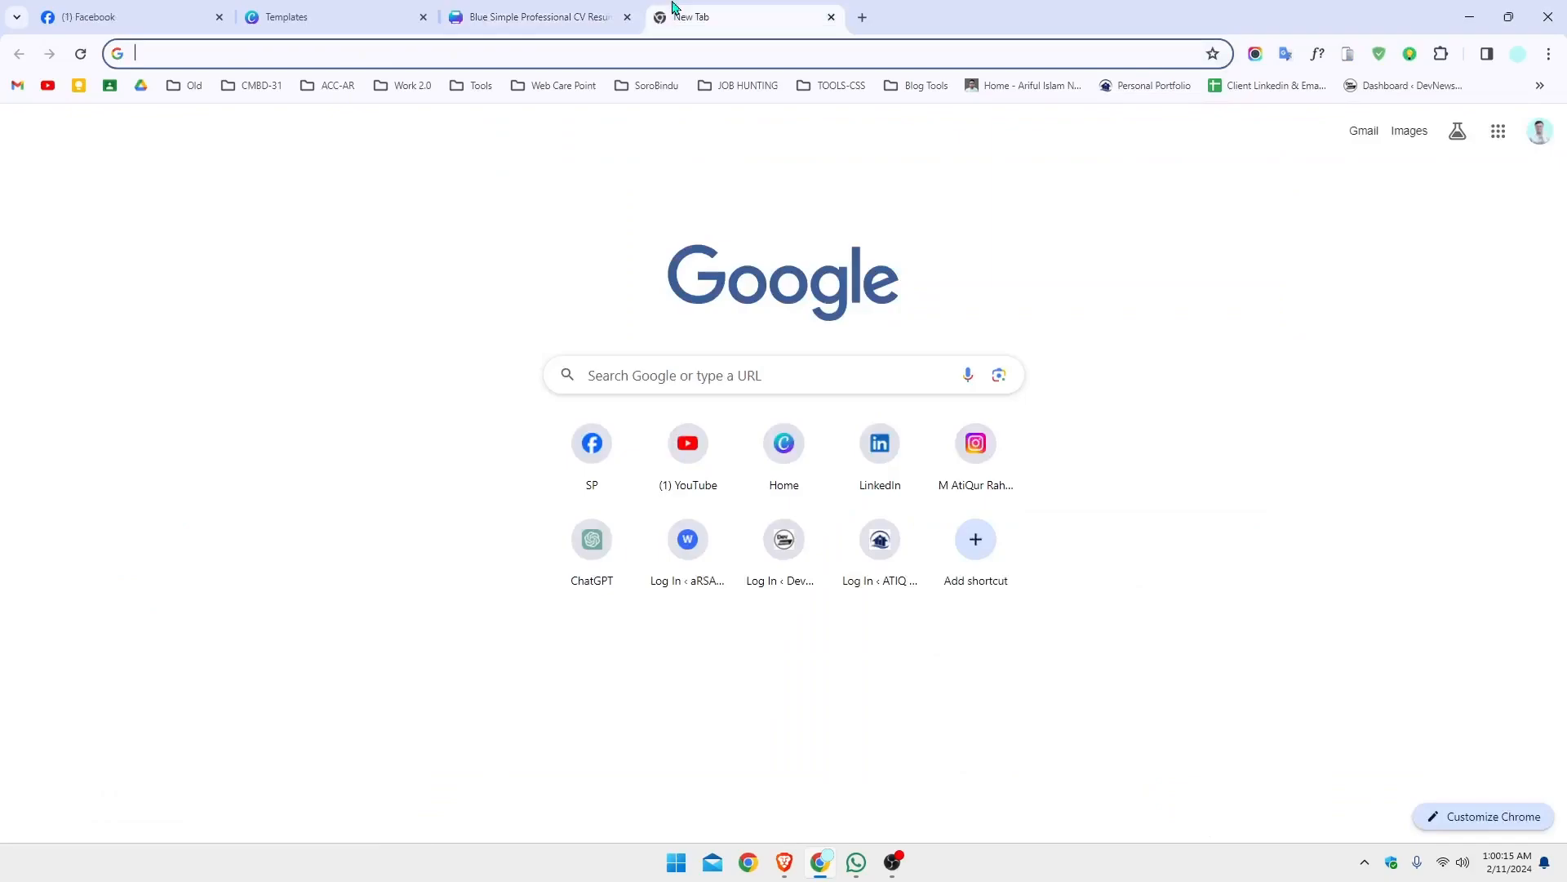
{"action": "left_click", "coordinate": [658, 51]}
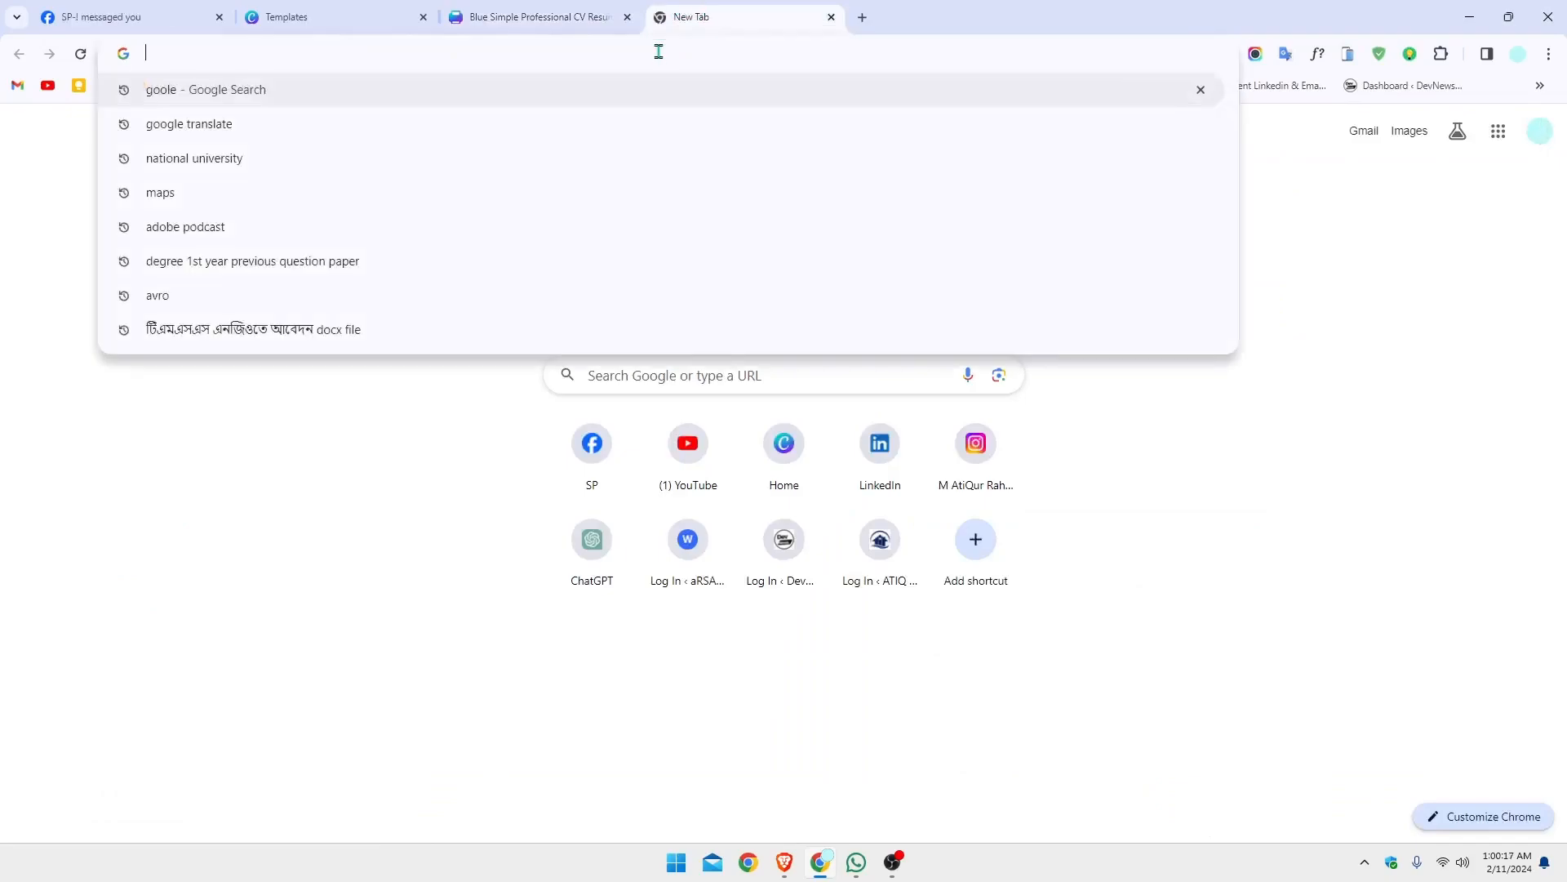
{"action": "type", "text": "chat"}
{"action": "key", "text": "Return"}
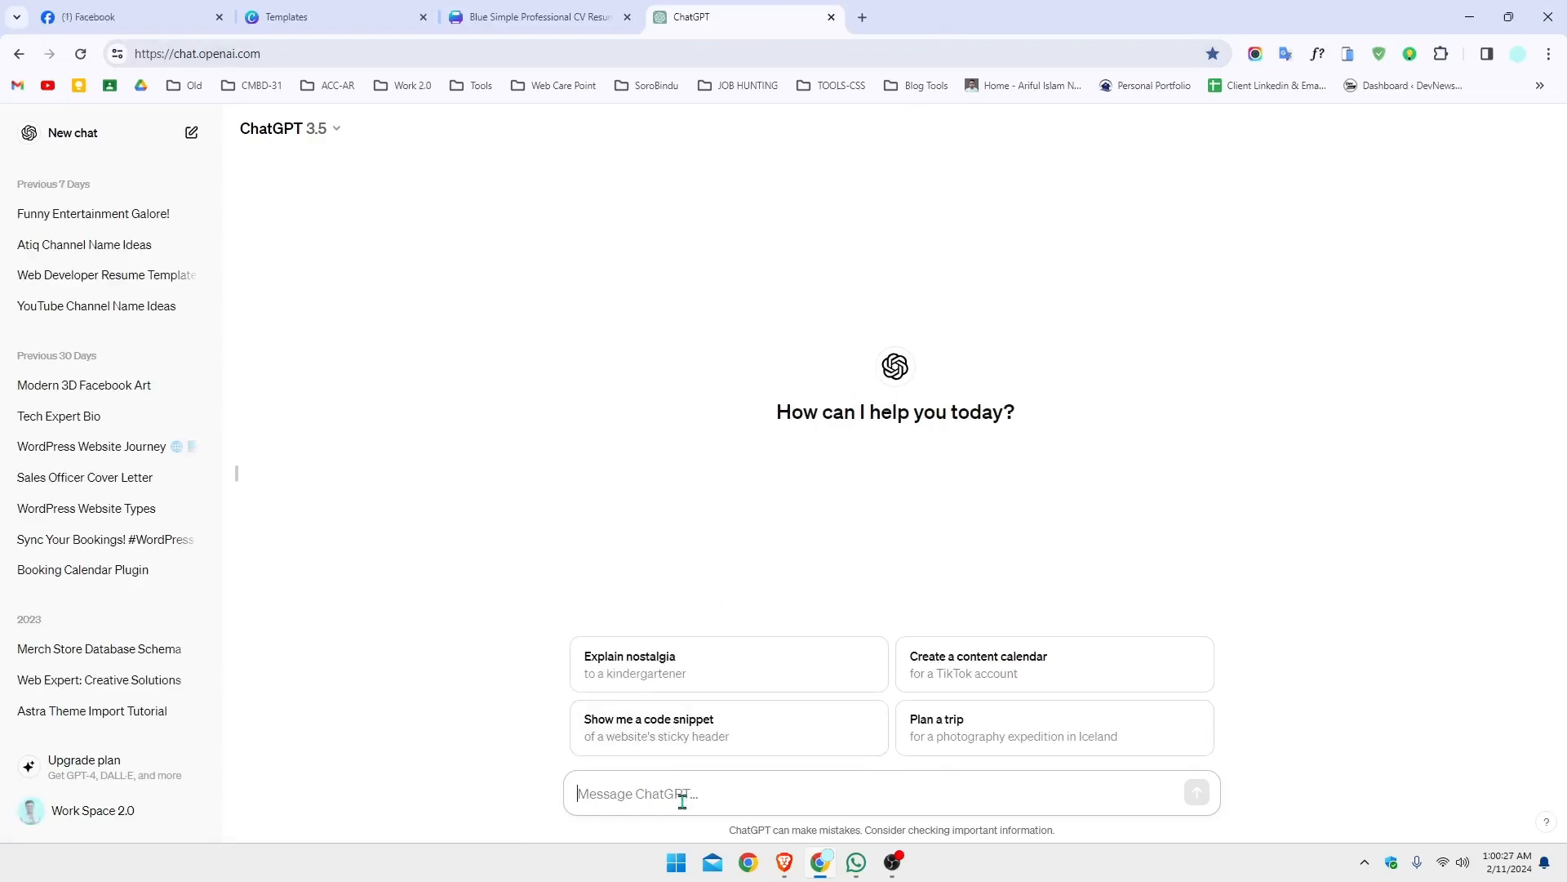
Send ChatGPT the prompt "make a short bio as a web developer".
{"action": "type", "text": "make a"}
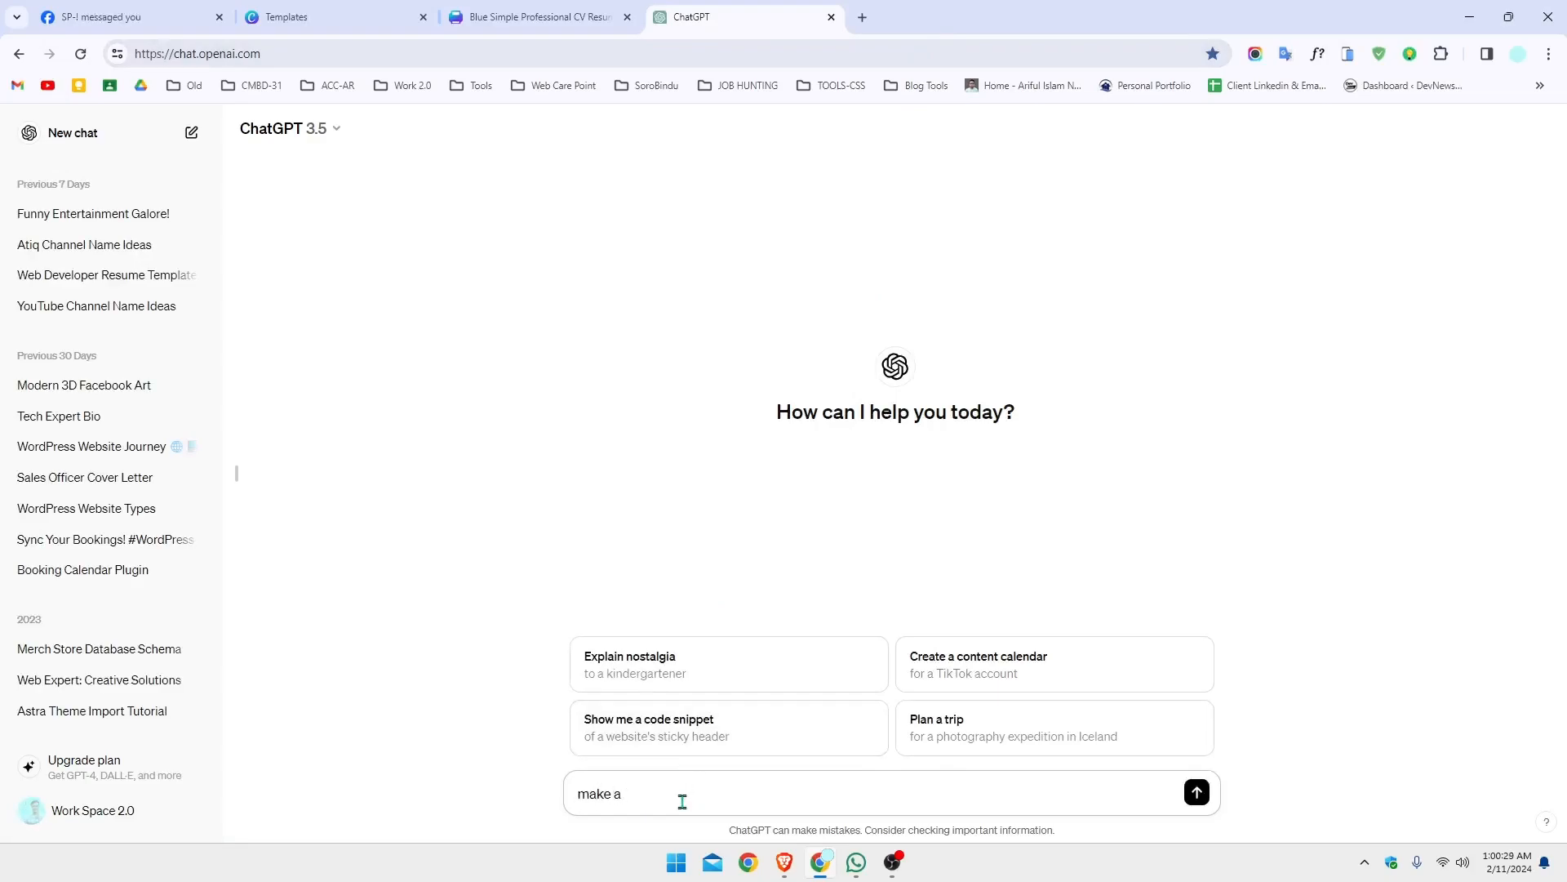
{"action": "type", "text": " short bio as a web developer"}
{"action": "key", "text": "Return"}
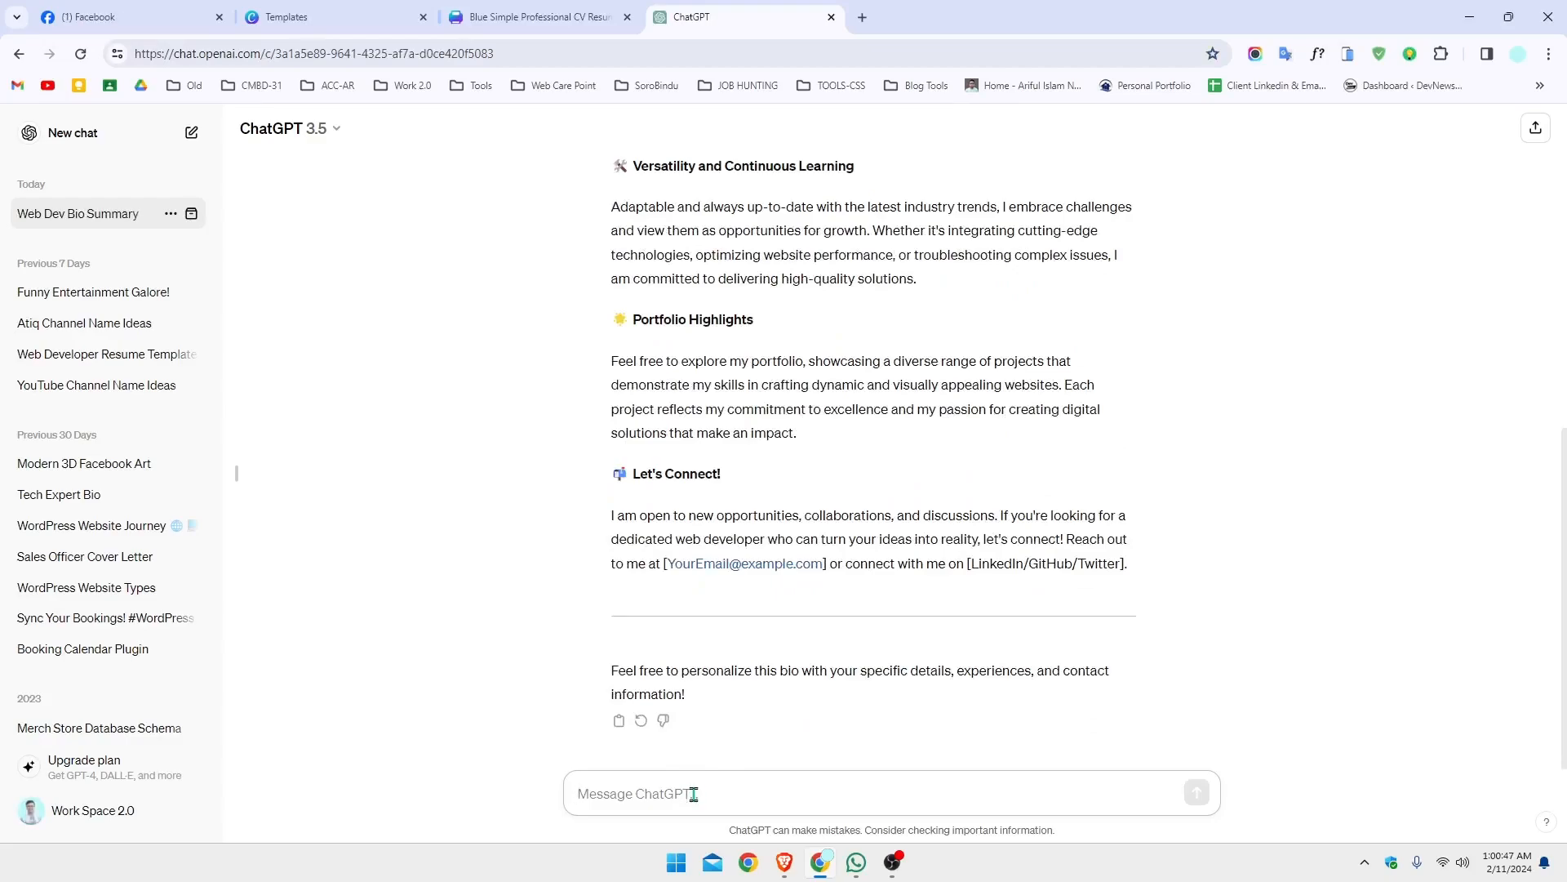
Send the follow-up request "please write a short about me as a web developer".
{"action": "type", "text": "p"}
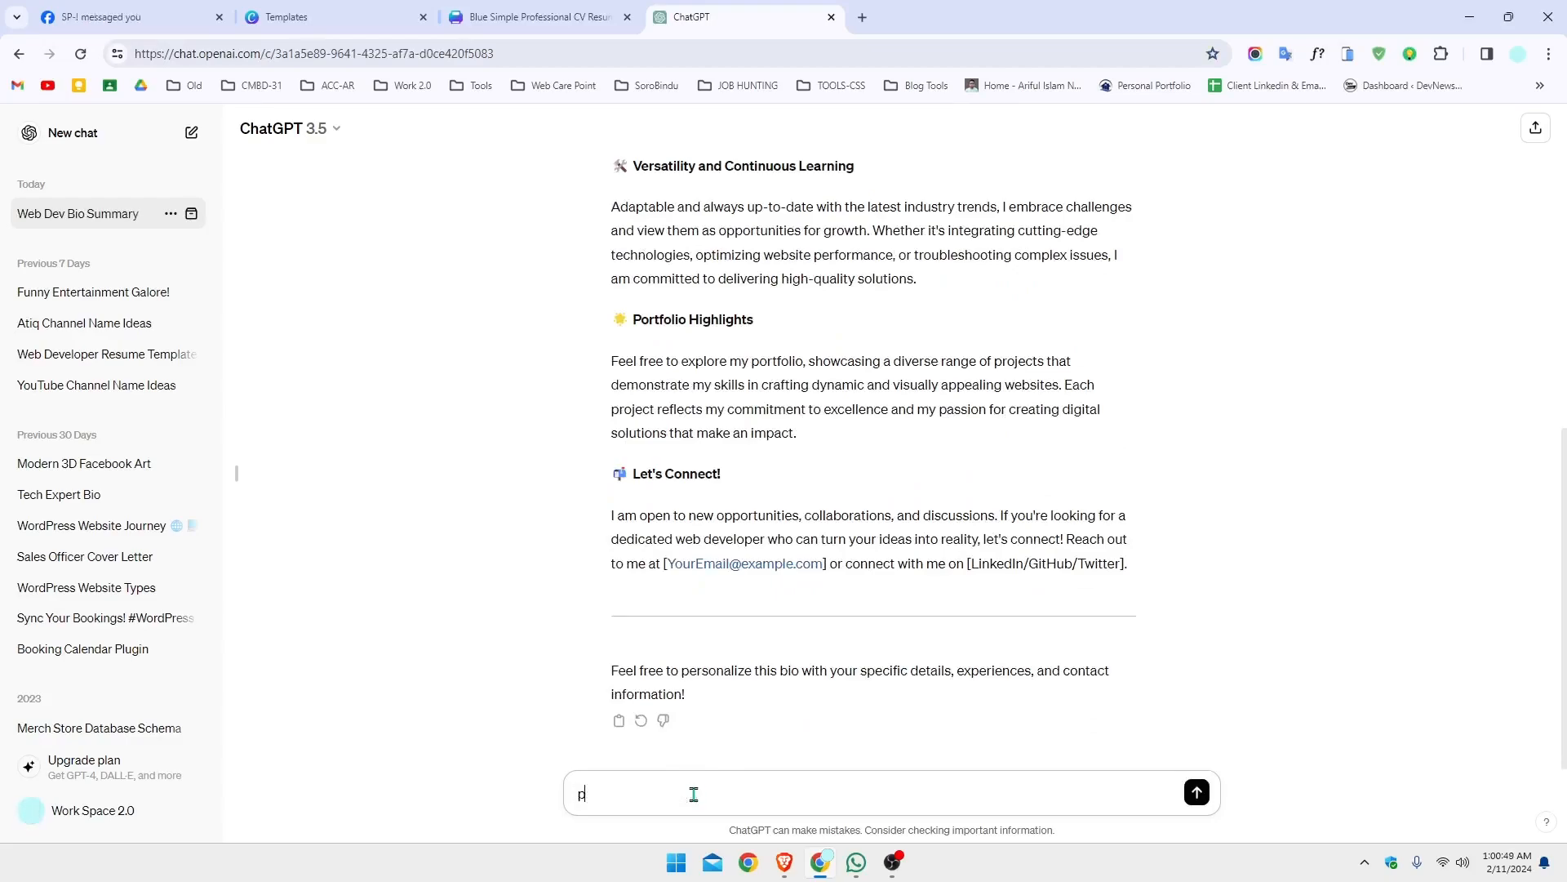
{"action": "type", "text": "lease write a short about me as"}
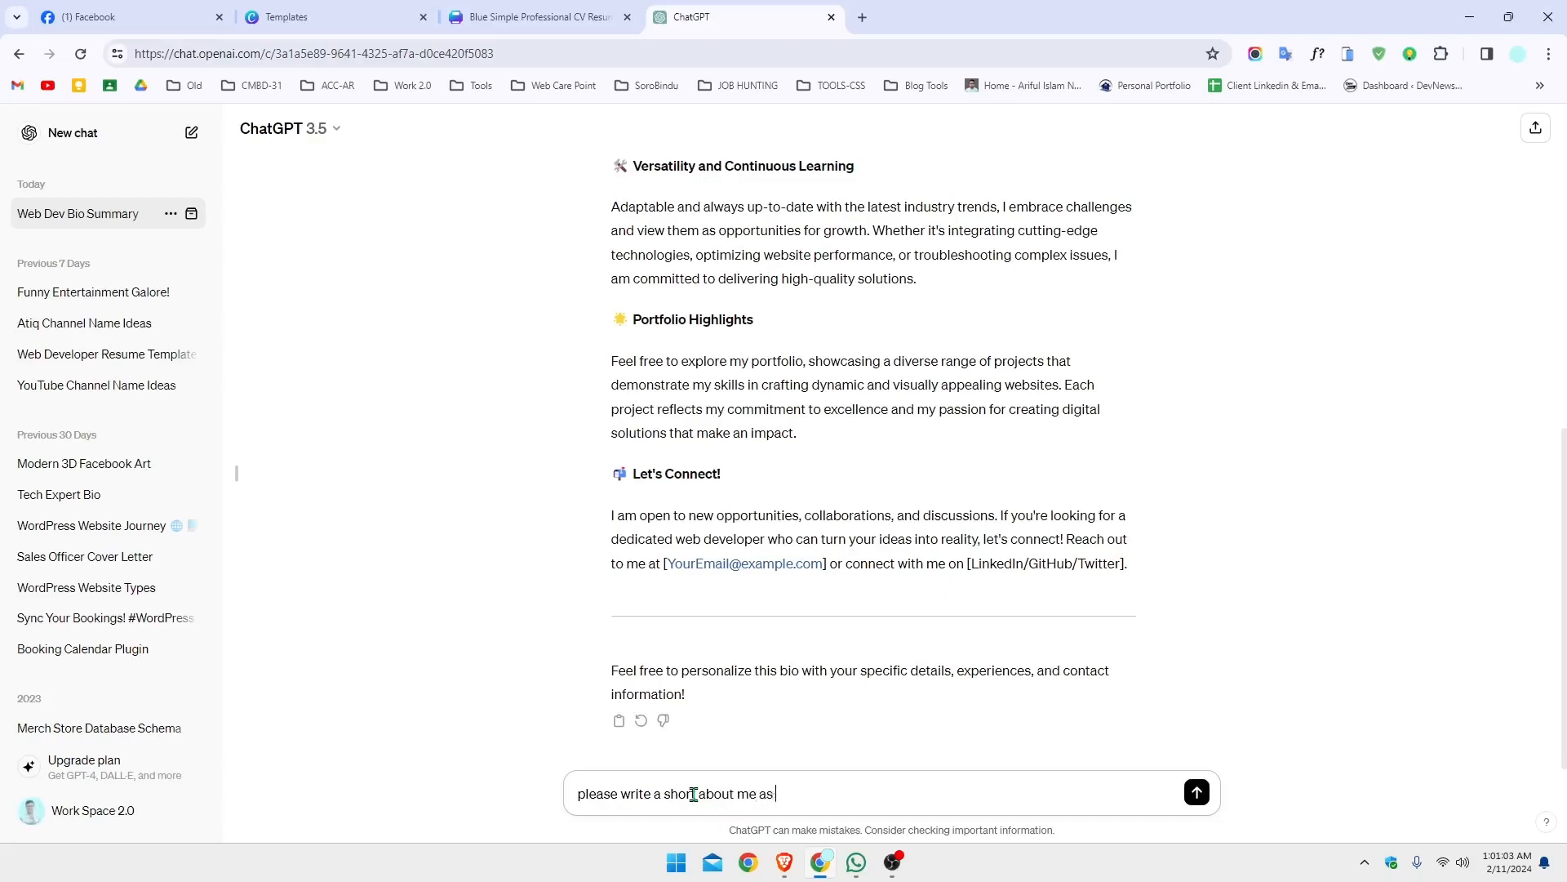
{"action": "type", "text": "a"}
{"action": "type", "text": "web developer"}
{"action": "key", "text": "Return"}
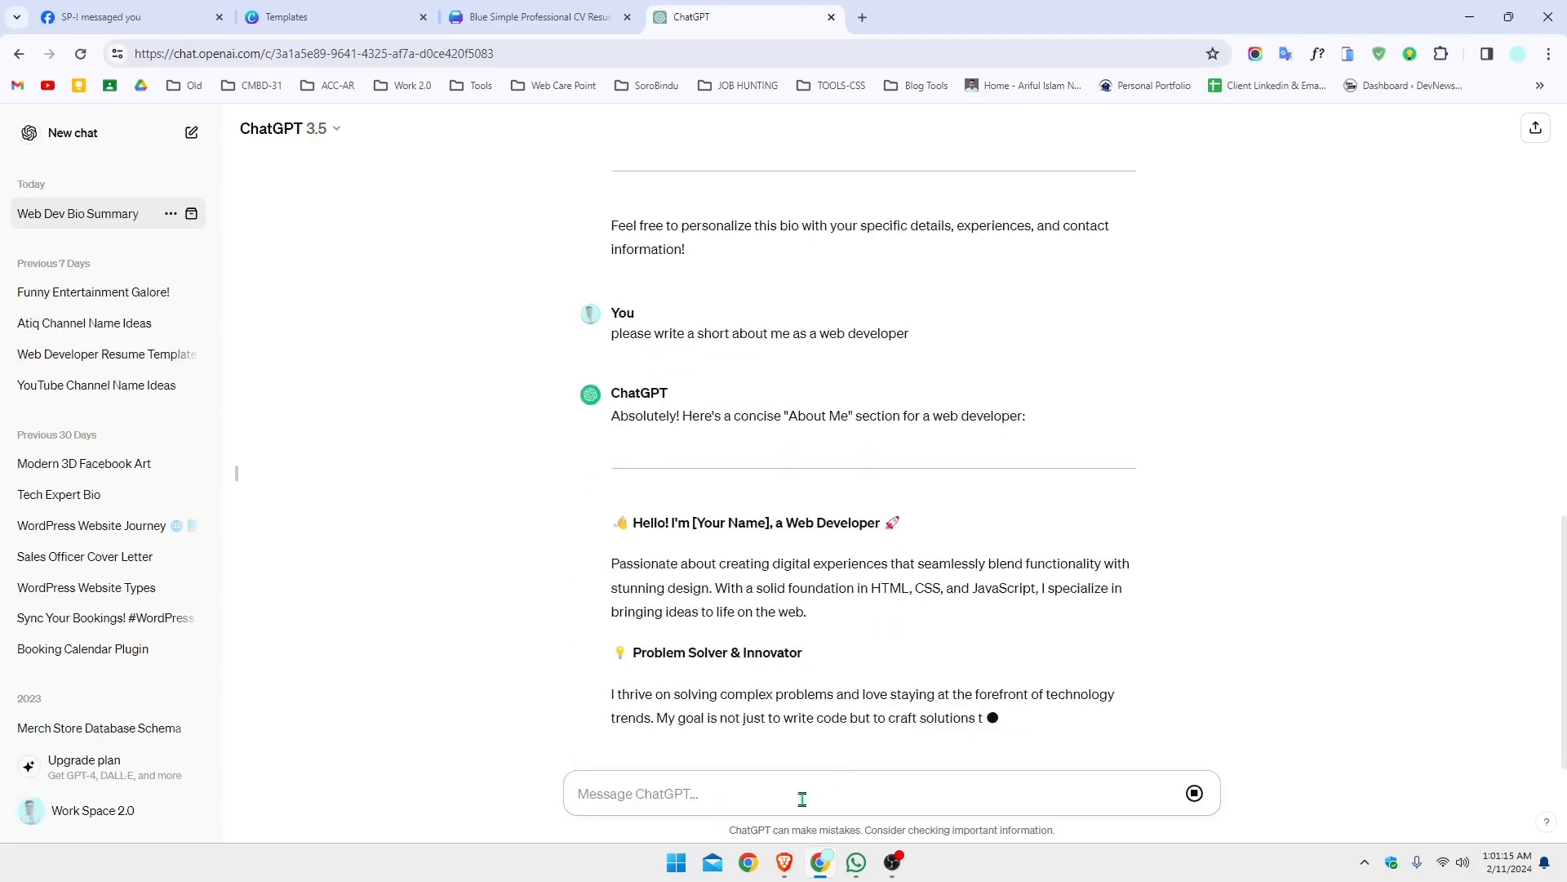
Ask for a plainer version of the text with the message "without design and step".
{"action": "type", "text": "with"}
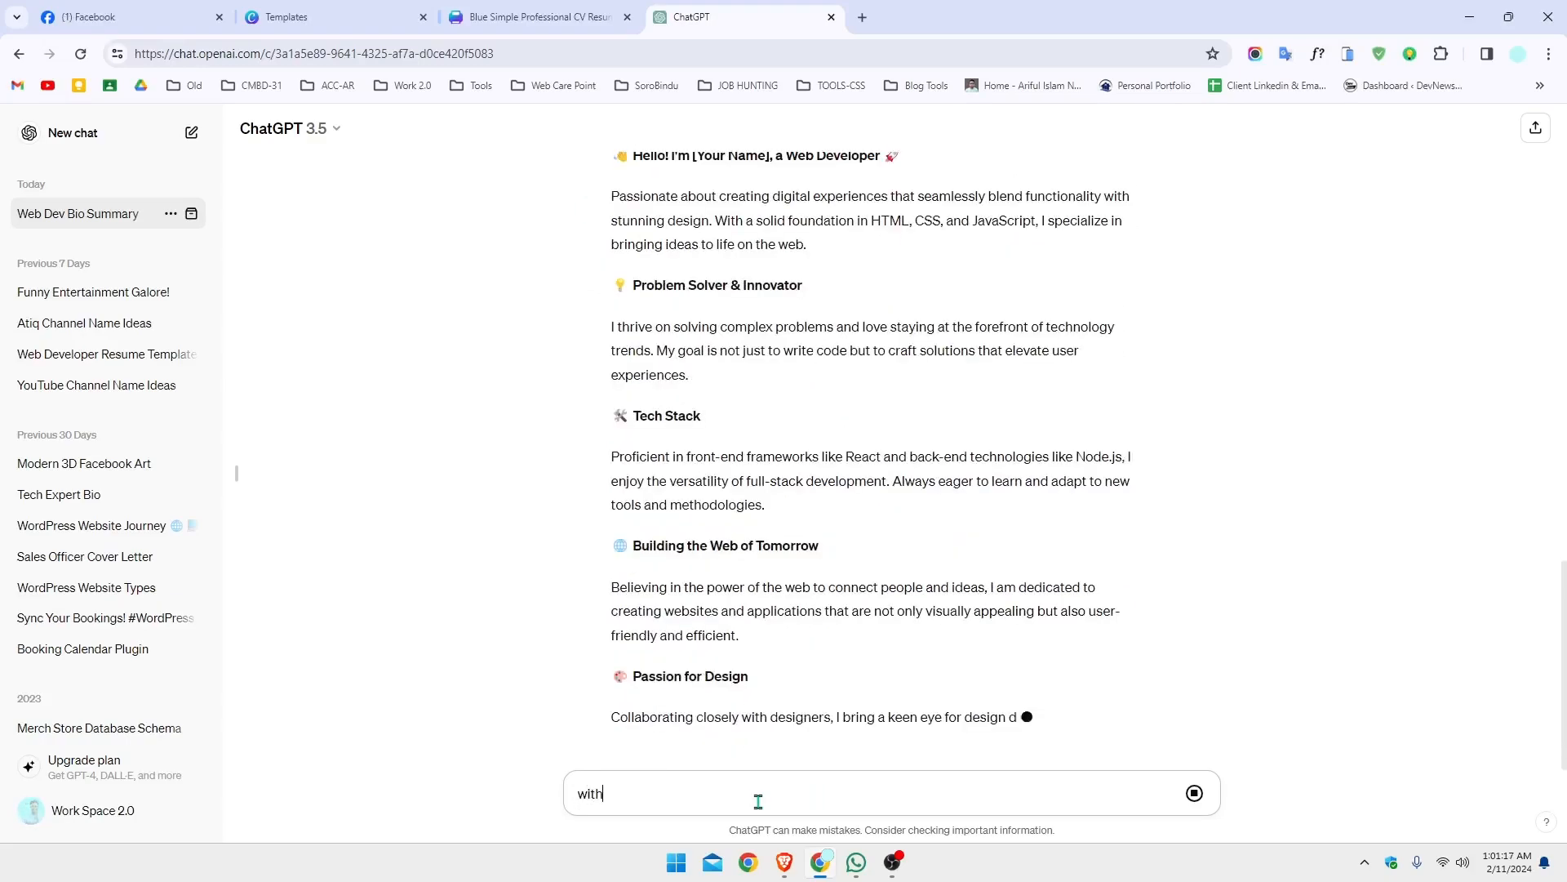
{"action": "type", "text": "out de"}
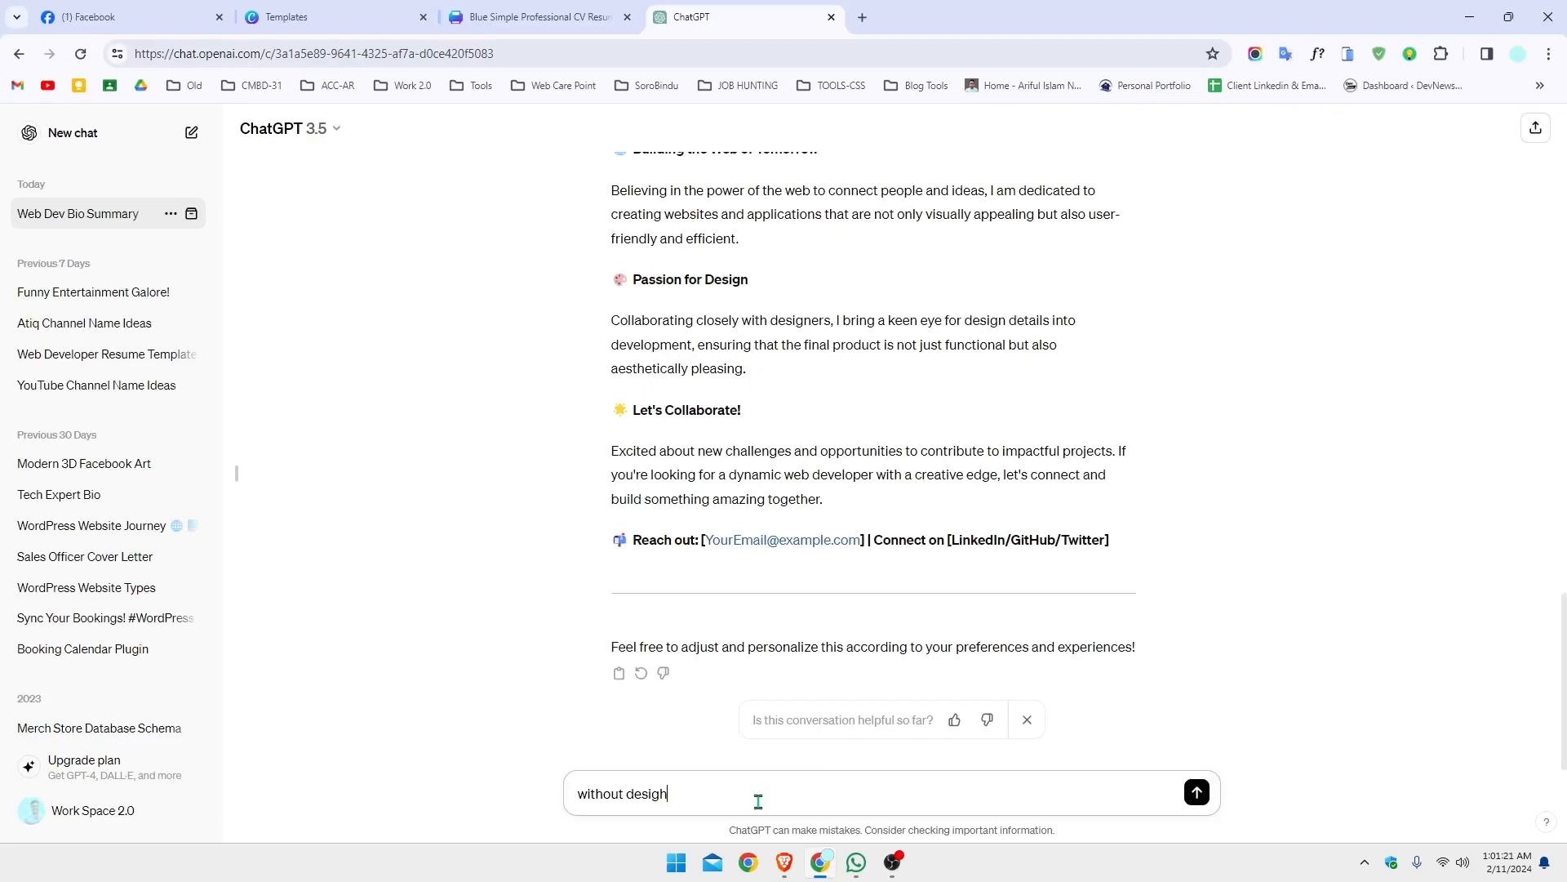
{"action": "type", "text": "sign and step"}
{"action": "key", "text": "Return"}
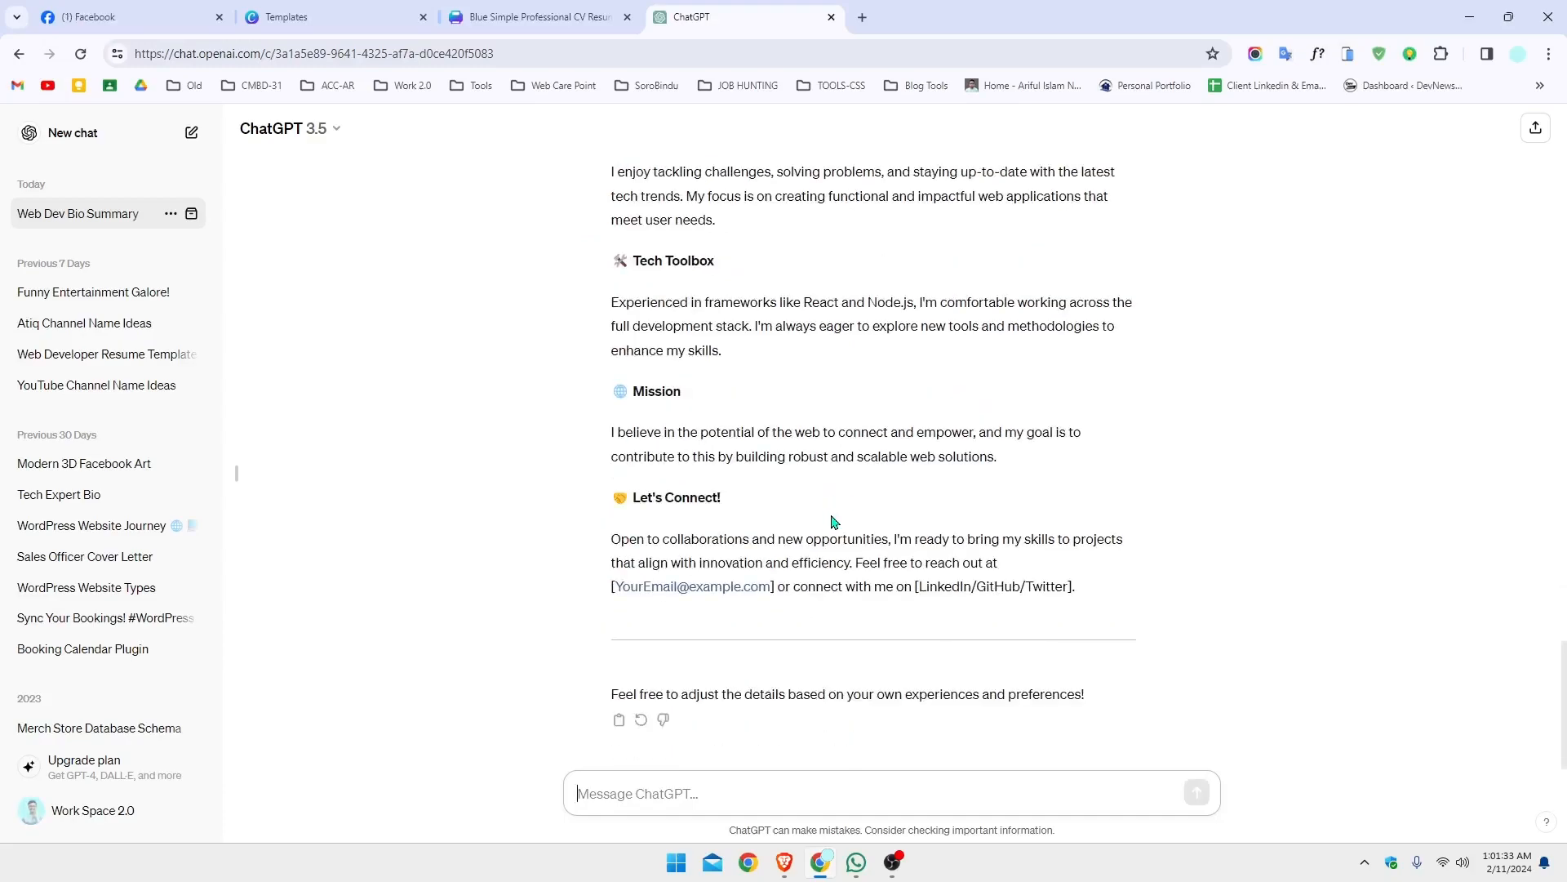
Read the About Me and Skills & Focus paragraphs in the latest ChatGPT answer.
{"action": "scroll", "coordinate": [833, 515], "scroll_direction": "up", "scroll_amount": 3}
{"action": "scroll", "coordinate": [827, 477], "scroll_direction": "up", "scroll_amount": 2}
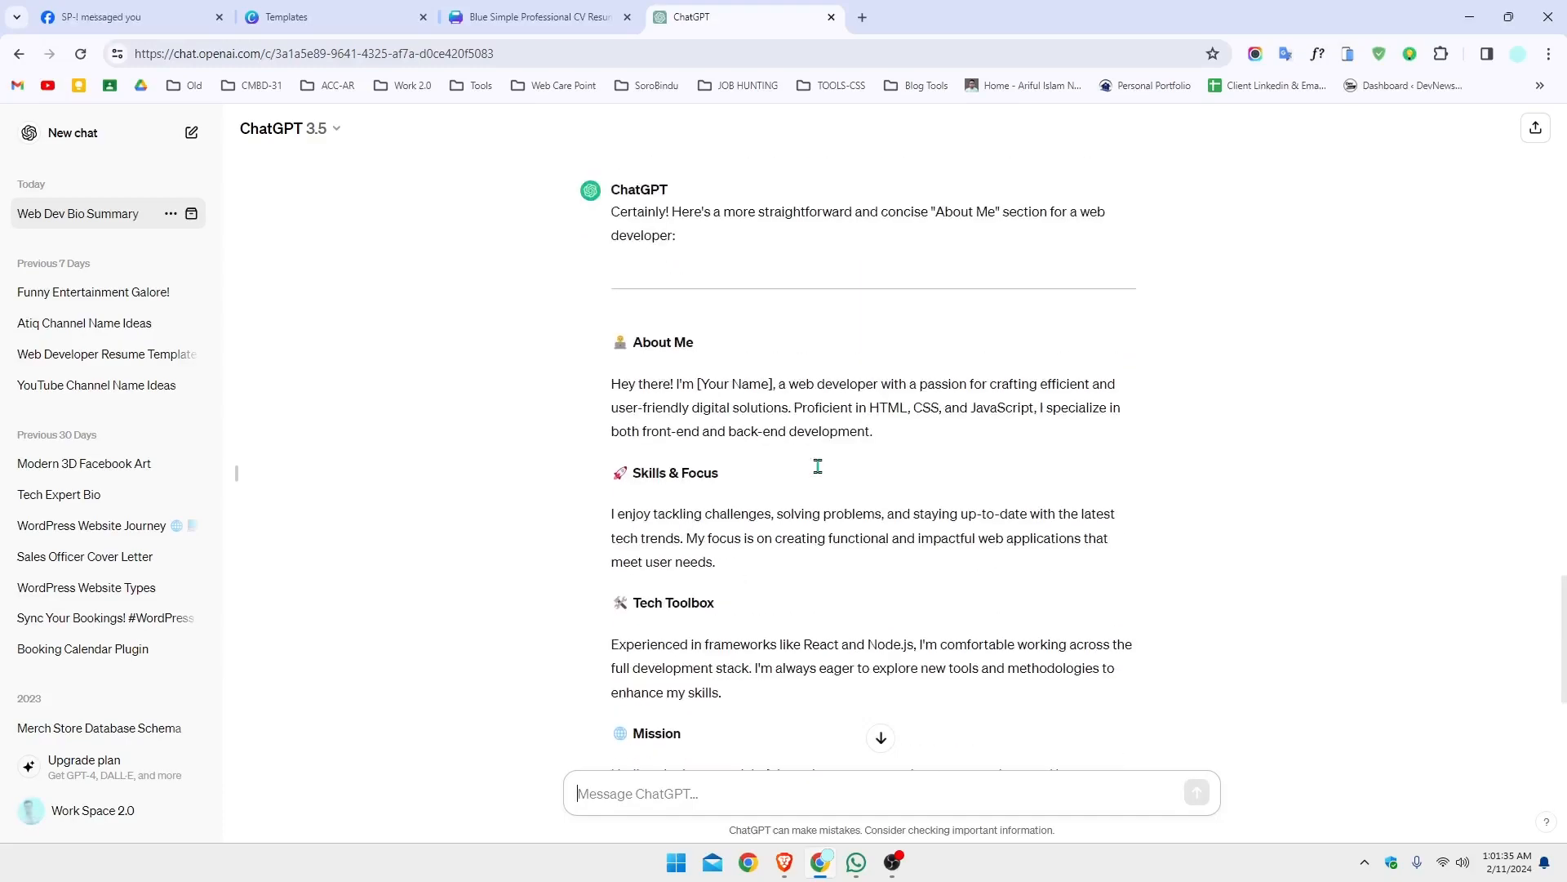
{"action": "scroll", "coordinate": [763, 417], "scroll_direction": "up", "scroll_amount": 2}
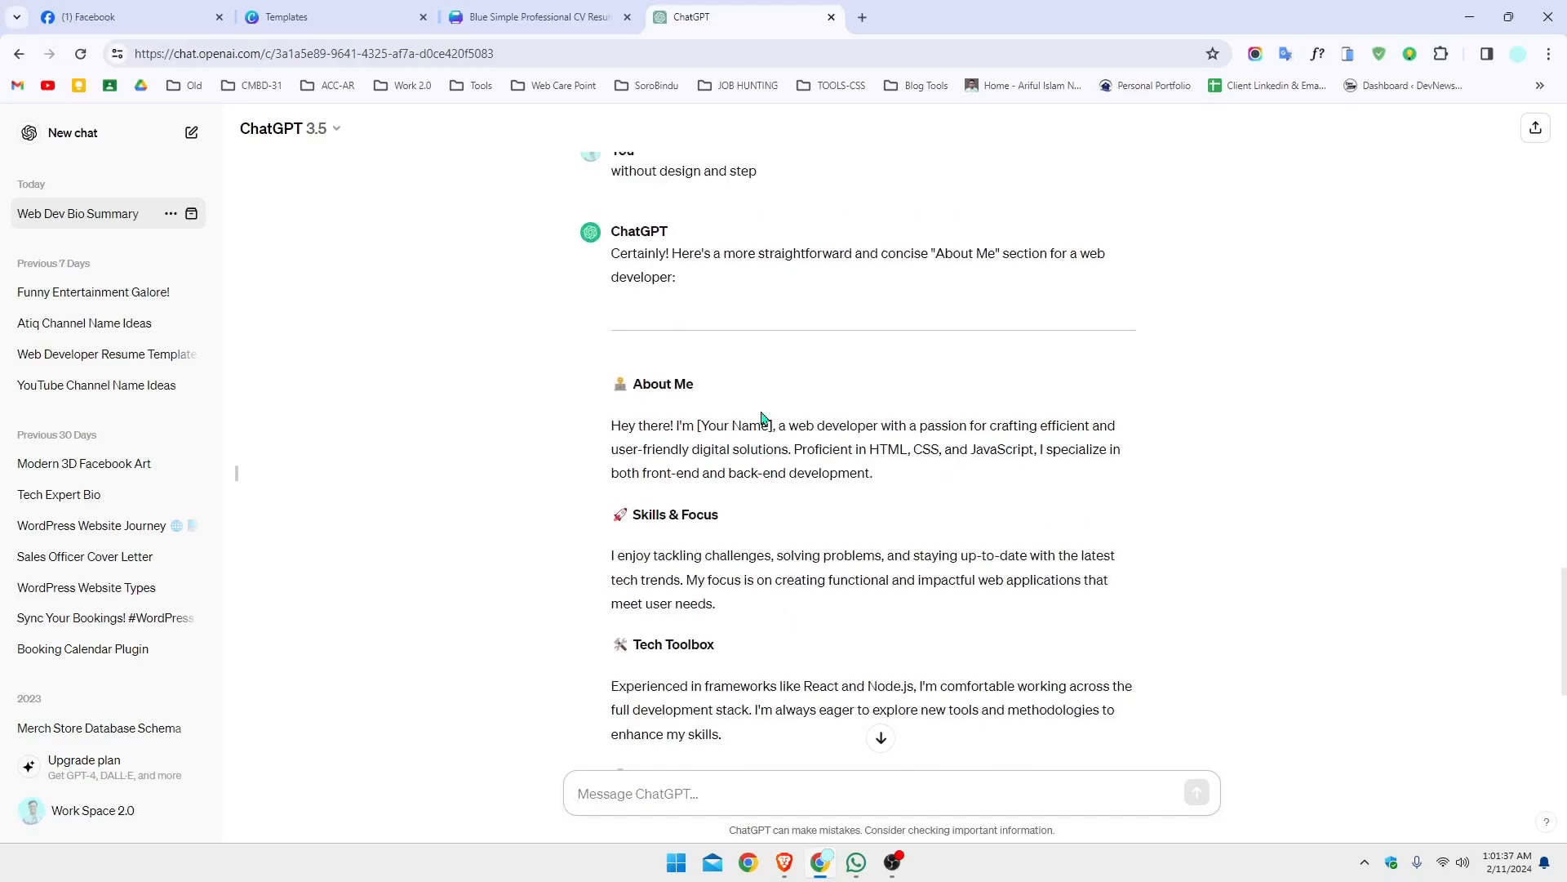
{"action": "scroll", "coordinate": [719, 404], "scroll_direction": "down", "scroll_amount": 1}
{"action": "left_click_drag", "start_coordinate": [643, 397], "coordinate": [692, 399]}
{"action": "left_click", "coordinate": [769, 495]}
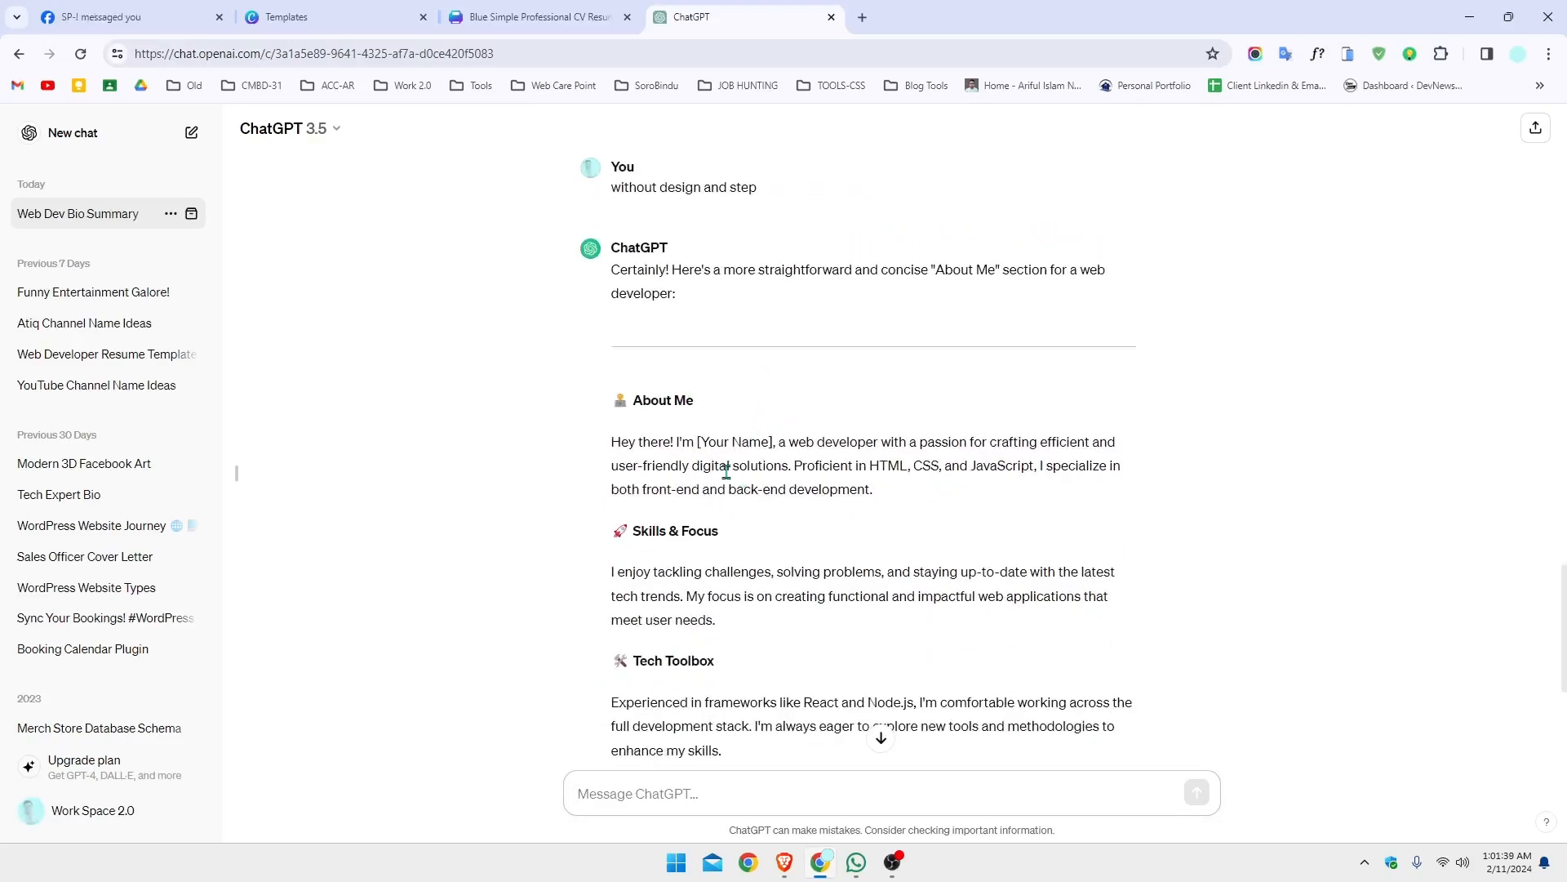
{"action": "left_click_drag", "start_coordinate": [612, 442], "coordinate": [734, 441]}
{"action": "left_click_drag", "start_coordinate": [982, 516], "coordinate": [745, 507]}
{"action": "left_click", "coordinate": [977, 553]}
{"action": "scroll", "coordinate": [734, 553], "scroll_direction": "down", "scroll_amount": 1}
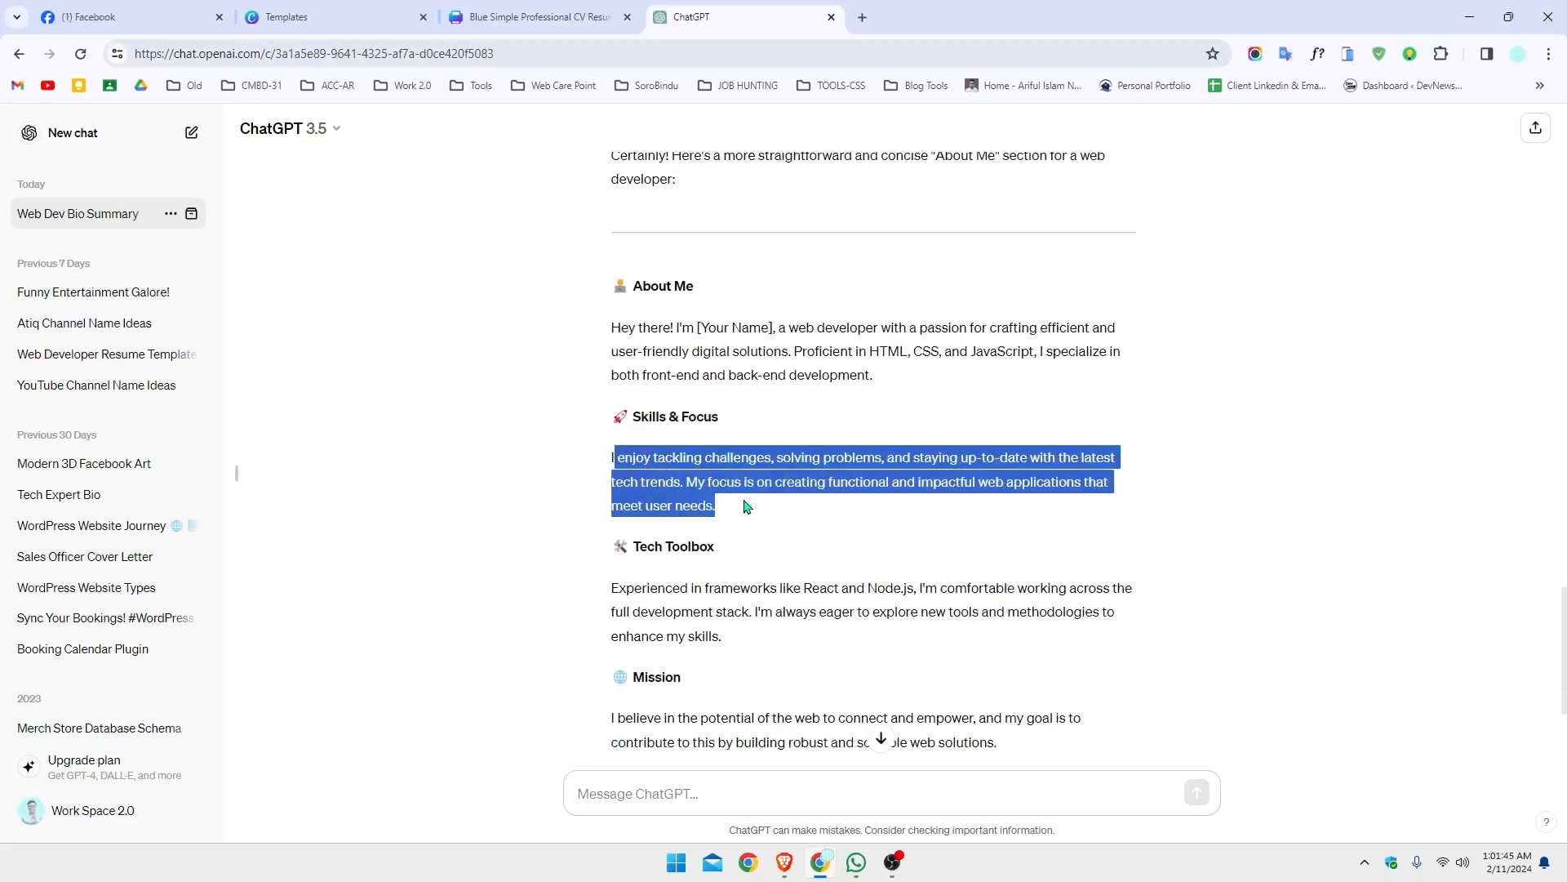
{"action": "left_click", "coordinate": [746, 507]}
{"action": "left_click_drag", "start_coordinate": [875, 376], "coordinate": [610, 325]}
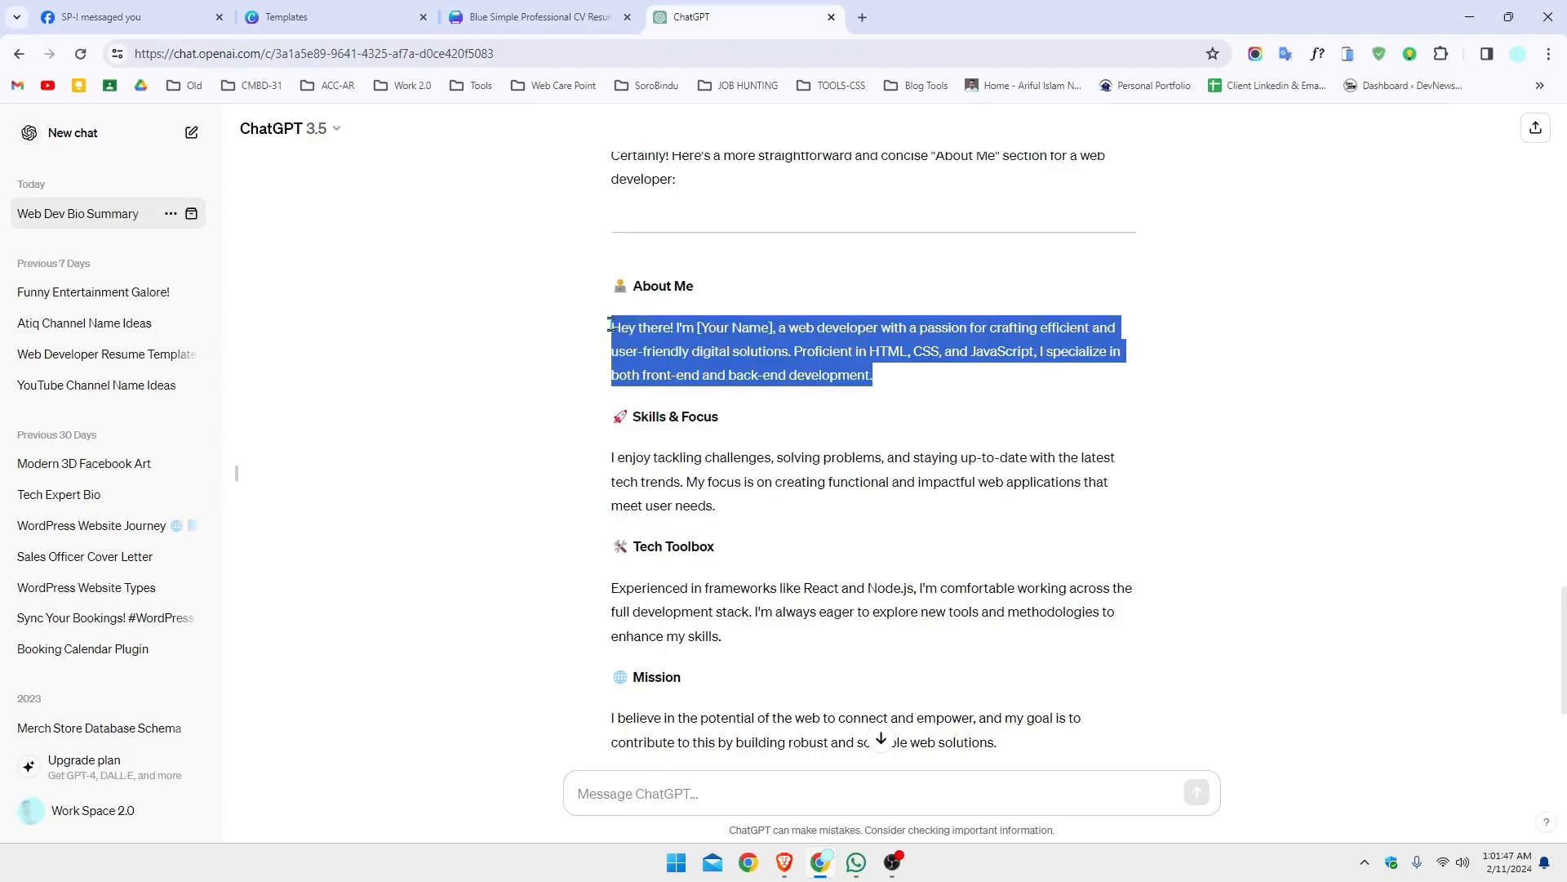
Compare the answer's headings and paragraphs, and look through its Tech Toolbox, Mission and Let's Connect sections.
{"action": "left_click", "coordinate": [872, 500]}
{"action": "left_click_drag", "start_coordinate": [717, 508], "coordinate": [665, 482]}
{"action": "left_click_drag", "start_coordinate": [612, 286], "coordinate": [760, 286]}
{"action": "left_click_drag", "start_coordinate": [613, 414], "coordinate": [836, 427]}
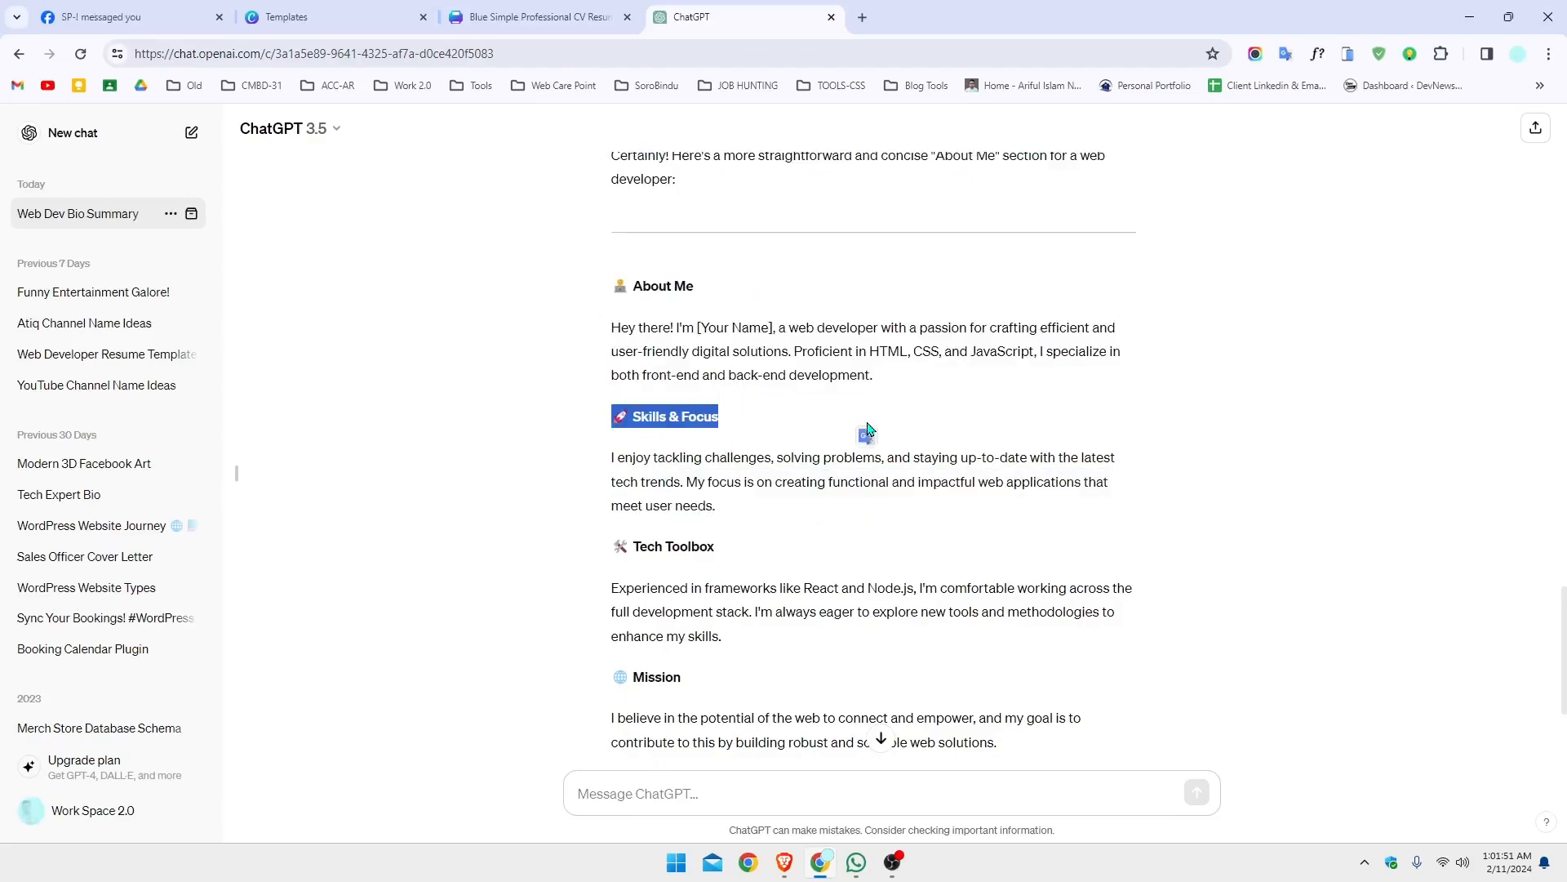
{"action": "left_click", "coordinate": [783, 524]}
{"action": "left_click_drag", "start_coordinate": [707, 506], "coordinate": [881, 373]}
{"action": "left_click", "coordinate": [874, 557]}
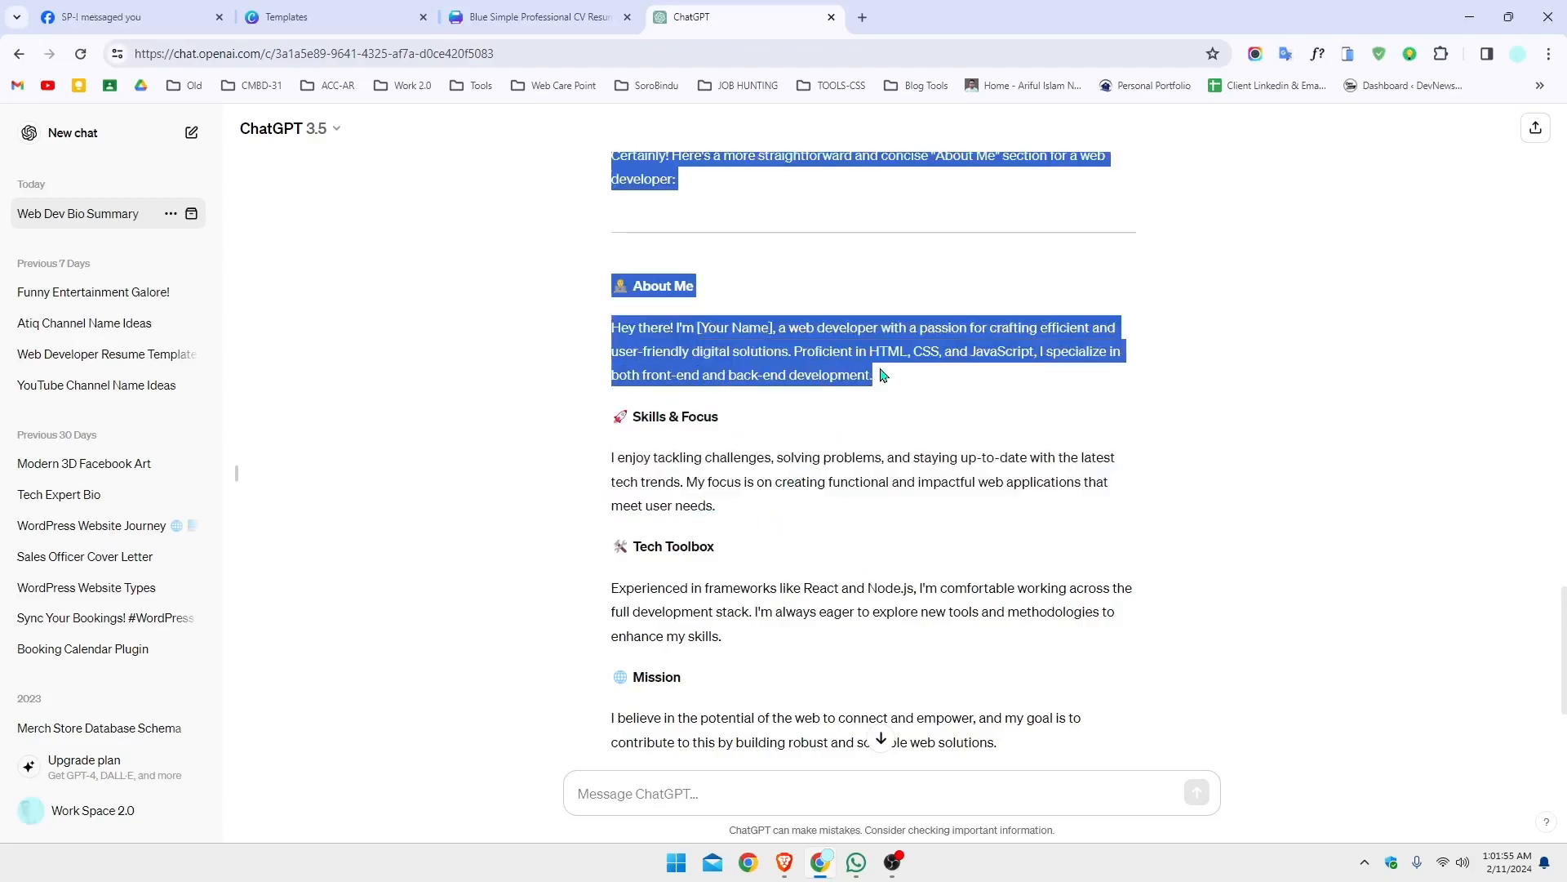
{"action": "left_click", "coordinate": [903, 377]}
{"action": "left_click_drag", "start_coordinate": [756, 509], "coordinate": [613, 157]}
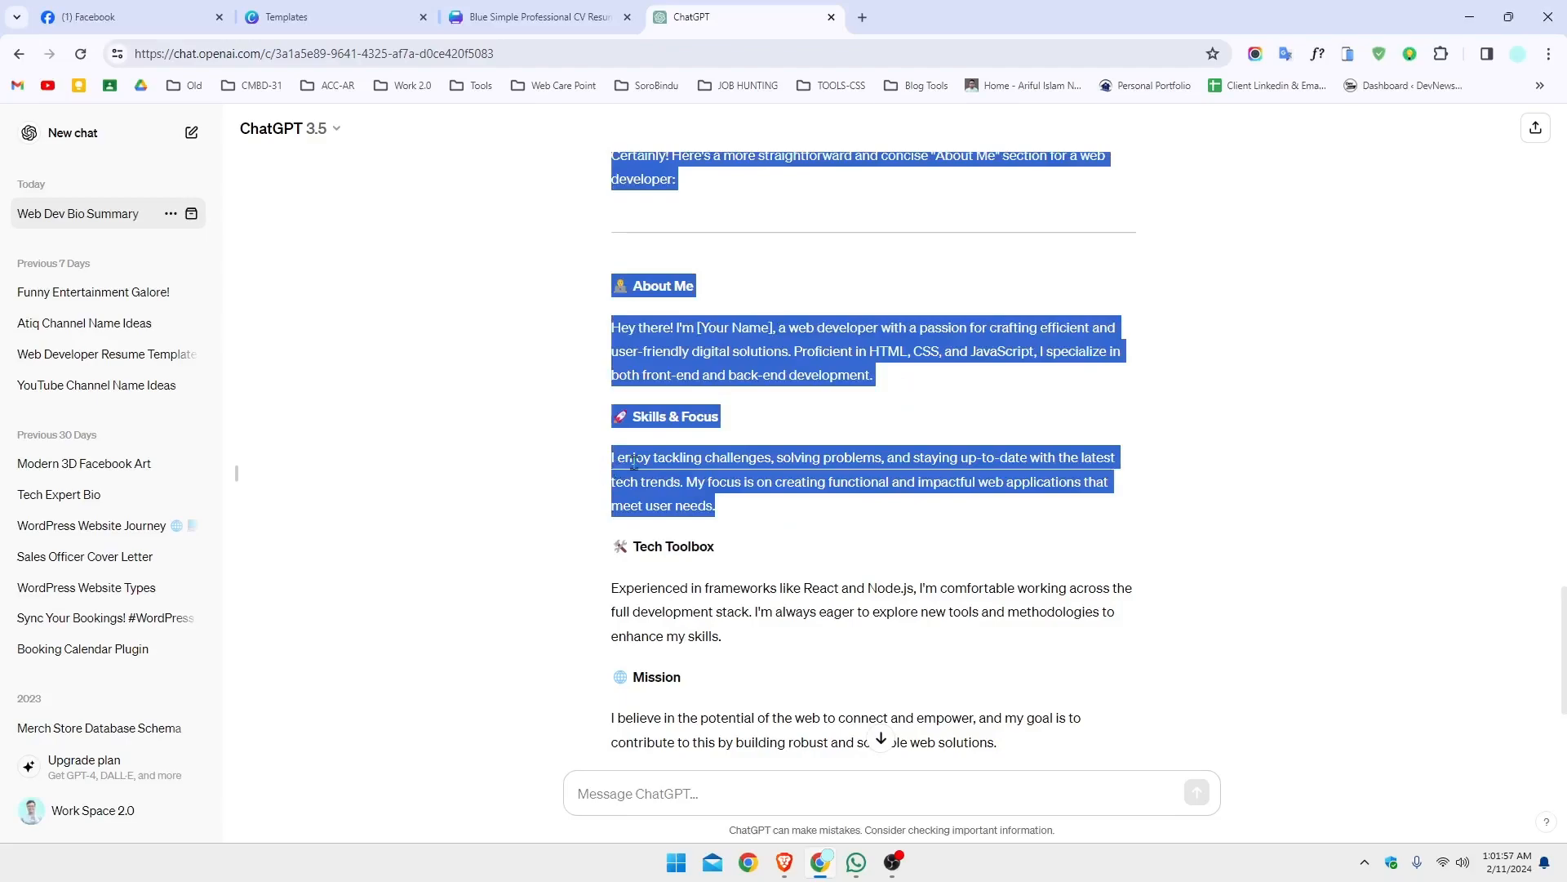
{"action": "left_click", "coordinate": [815, 545]}
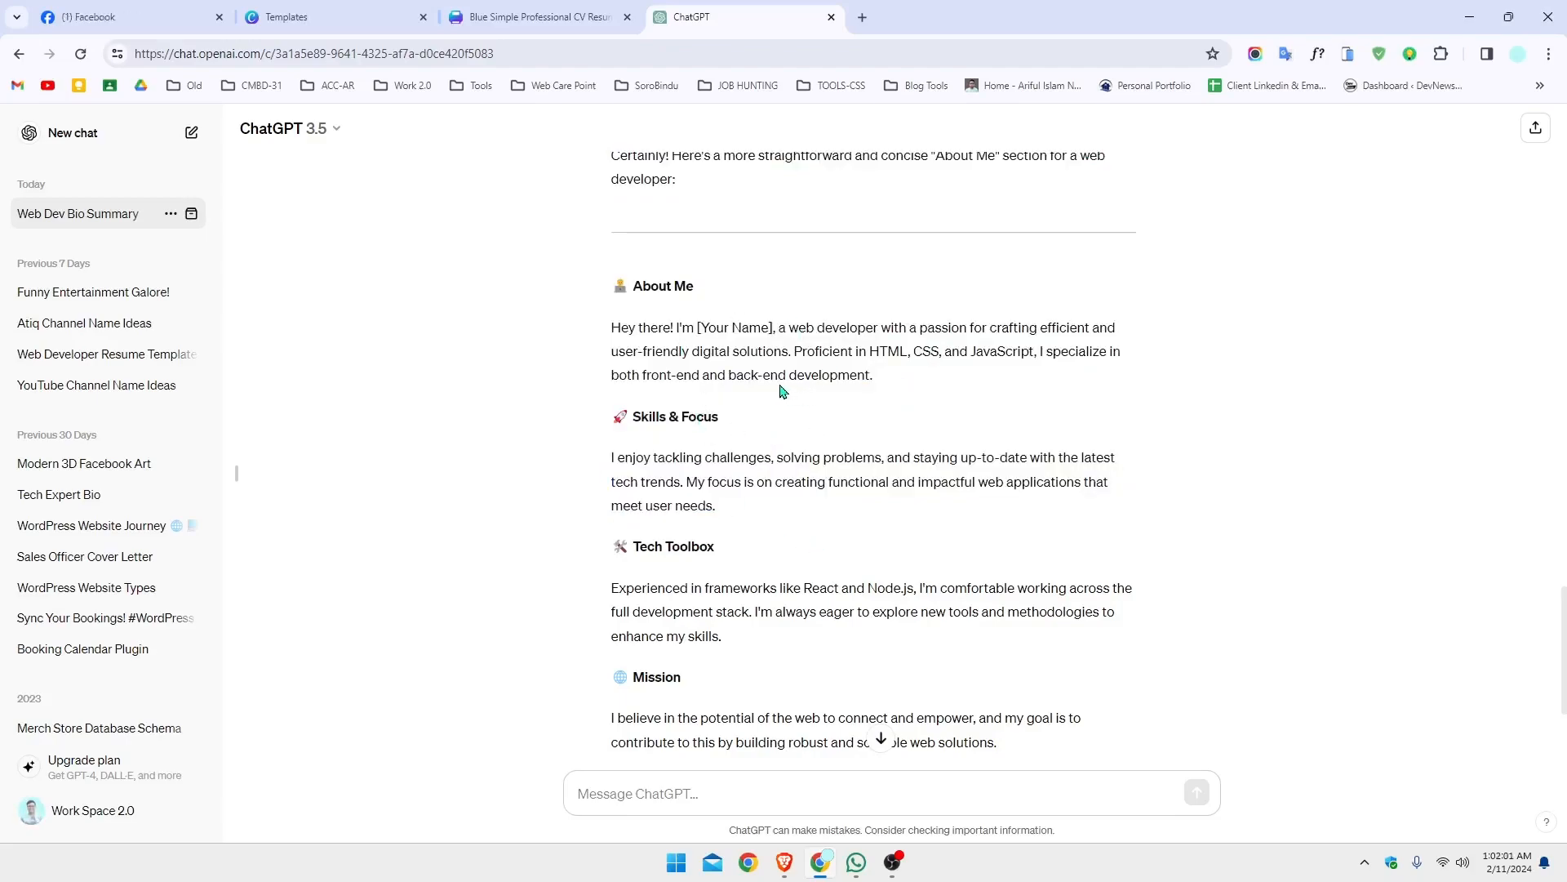
{"action": "scroll", "coordinate": [773, 359], "scroll_direction": "down", "scroll_amount": 3}
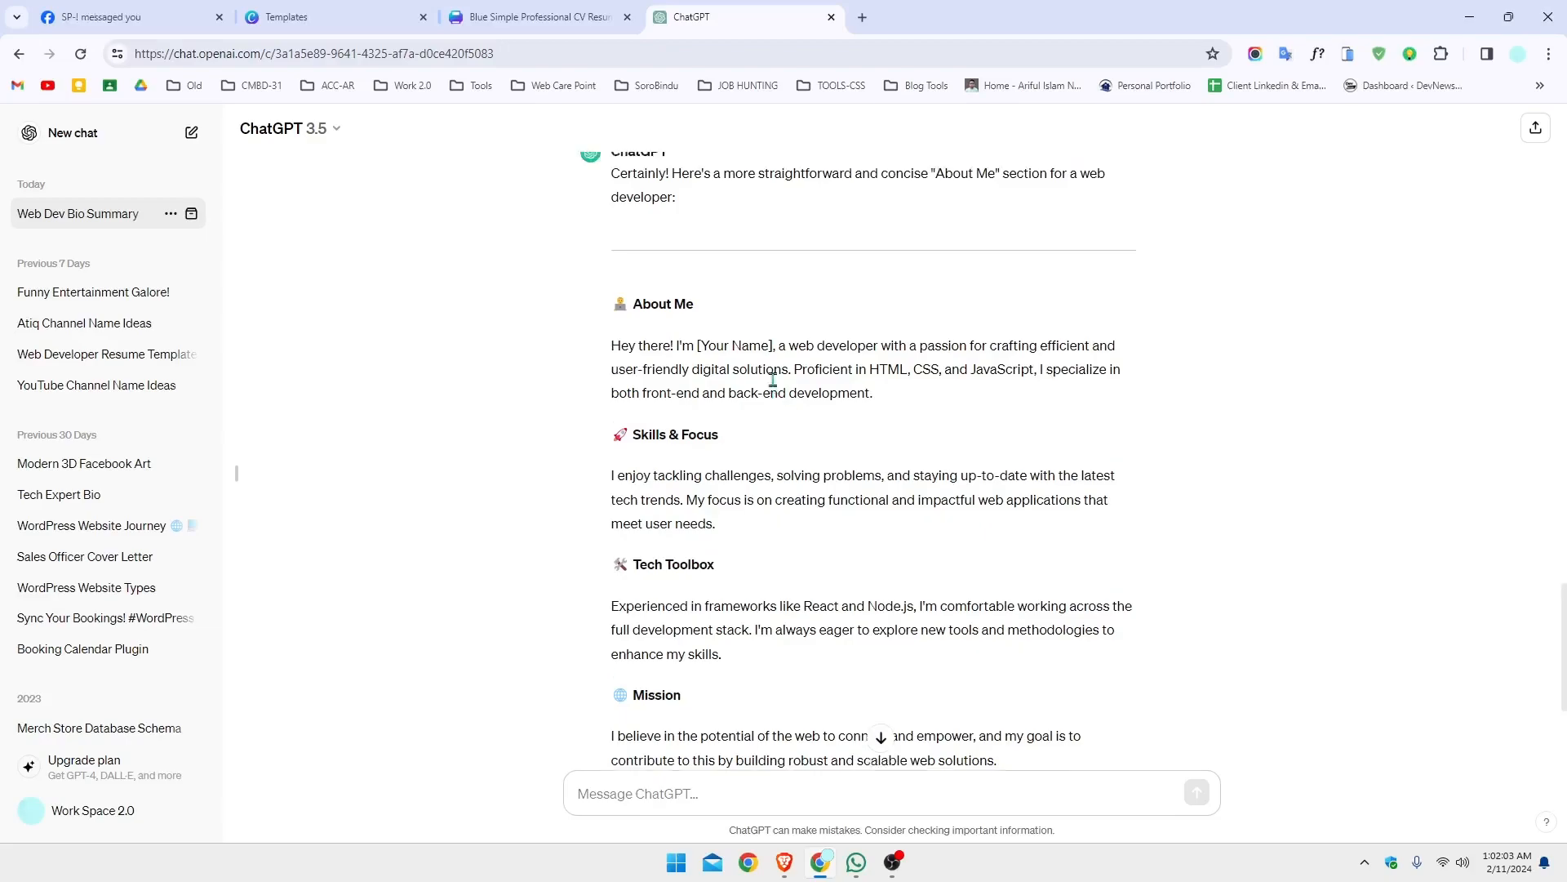
{"action": "scroll", "coordinate": [767, 359], "scroll_direction": "down", "scroll_amount": 1}
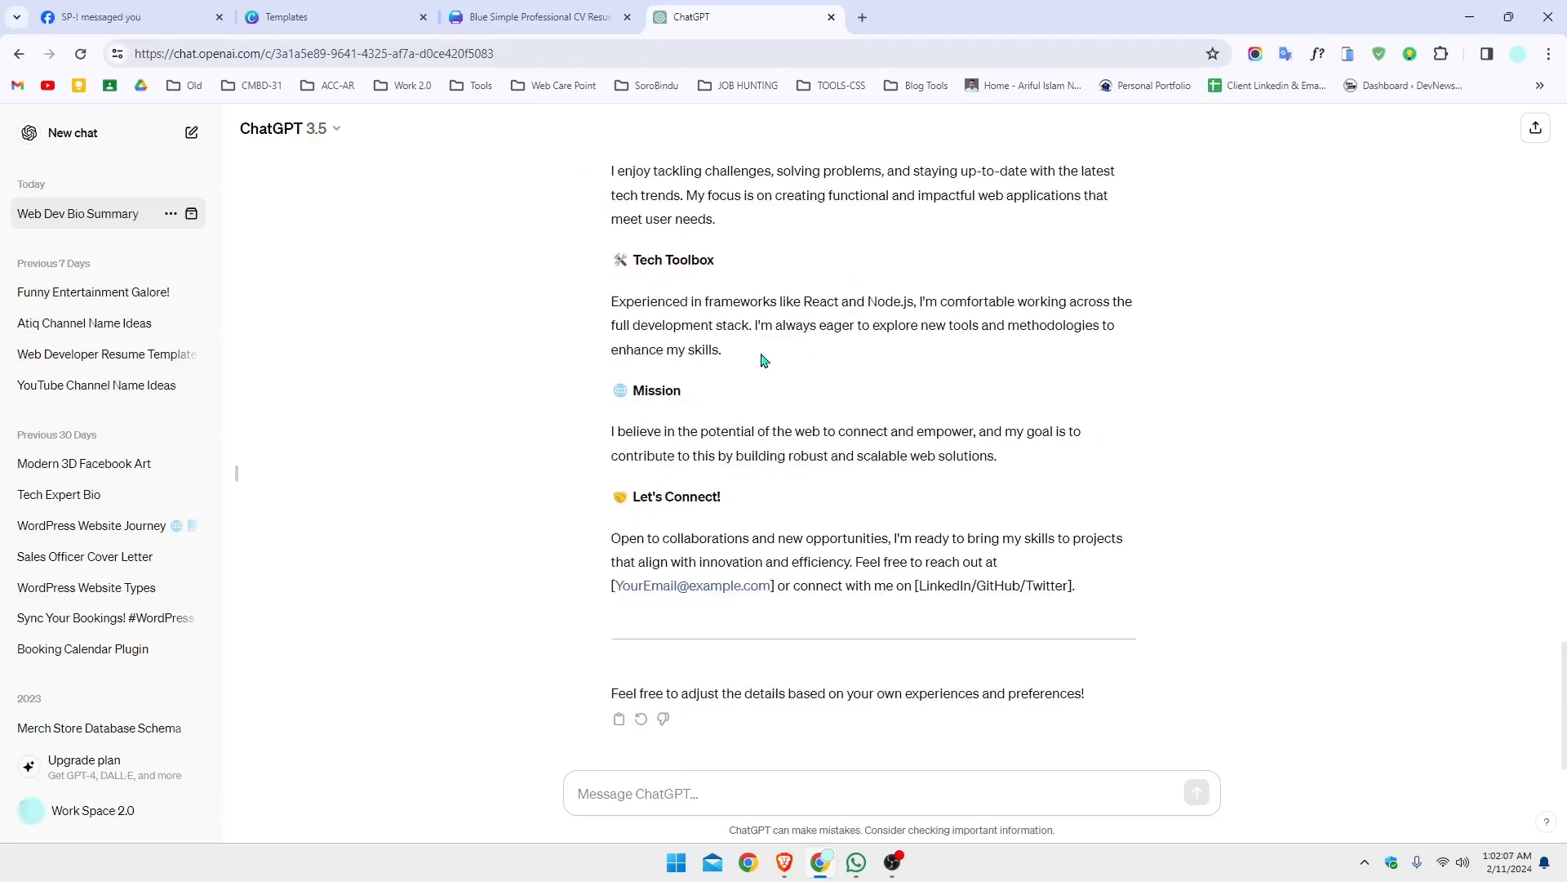
{"action": "scroll", "coordinate": [764, 360], "scroll_direction": "up", "scroll_amount": 2}
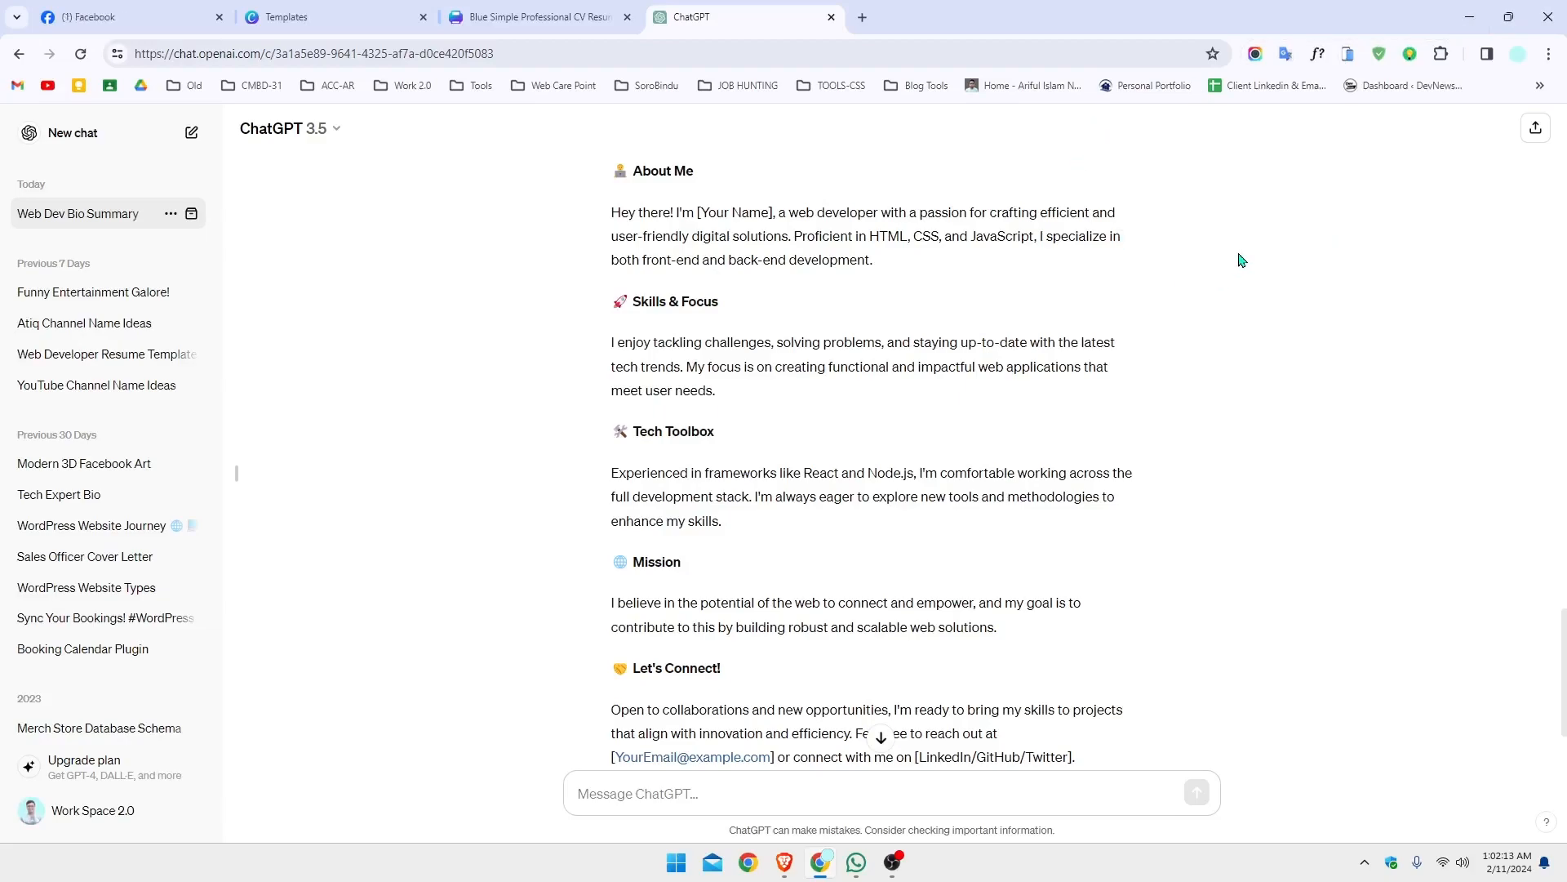
{"action": "scroll", "coordinate": [1022, 144], "scroll_direction": "up", "scroll_amount": 4}
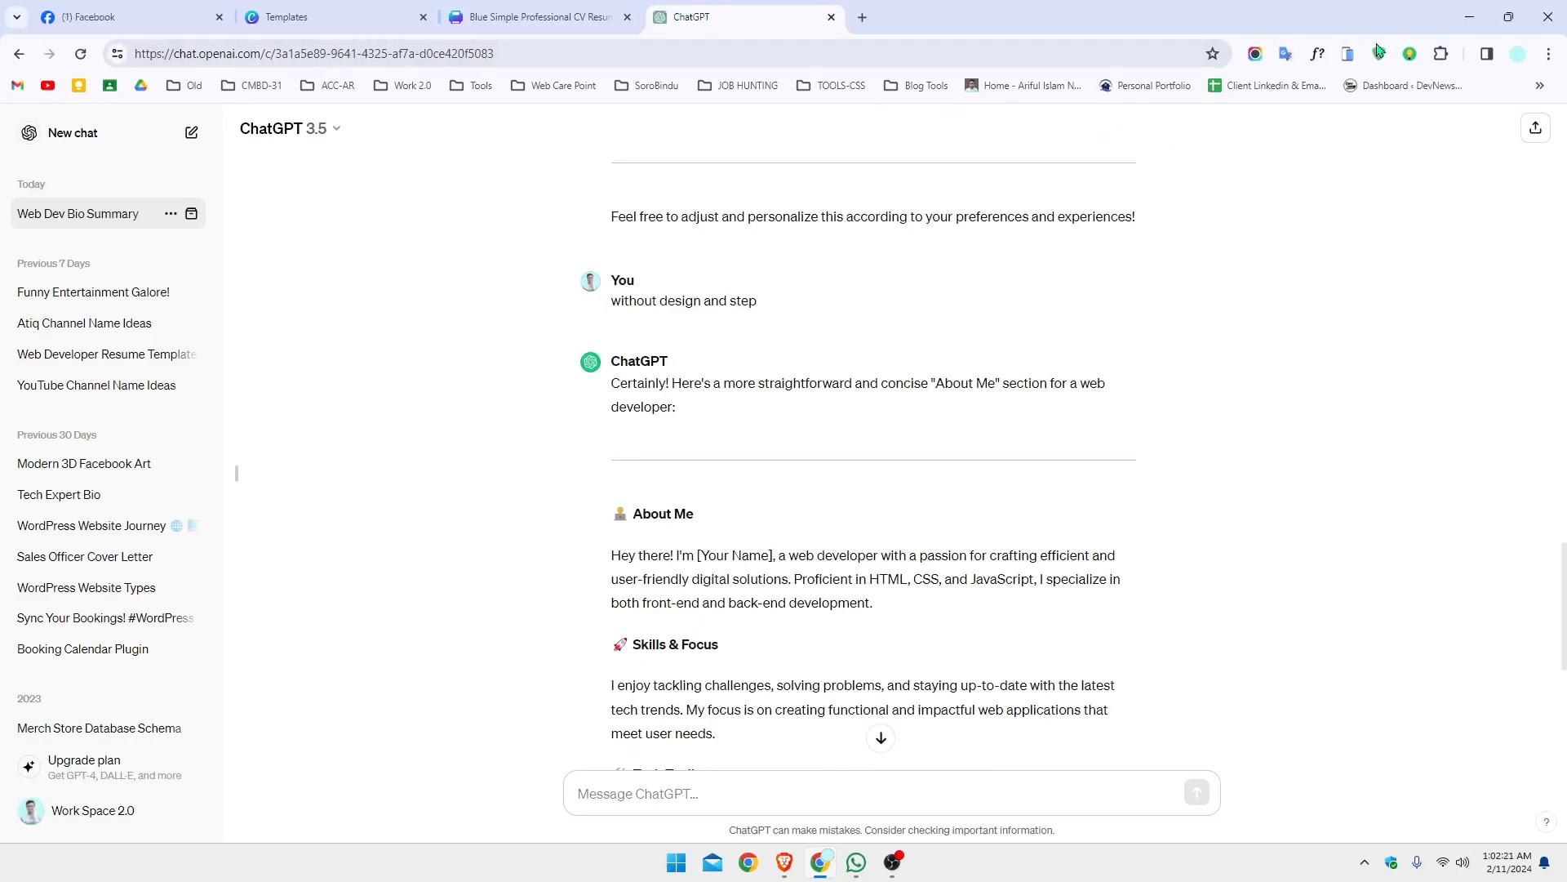
Switch to the desktop, refresh it and open the MS Word Docx File folder.
{"action": "left_click", "coordinate": [1470, 17]}
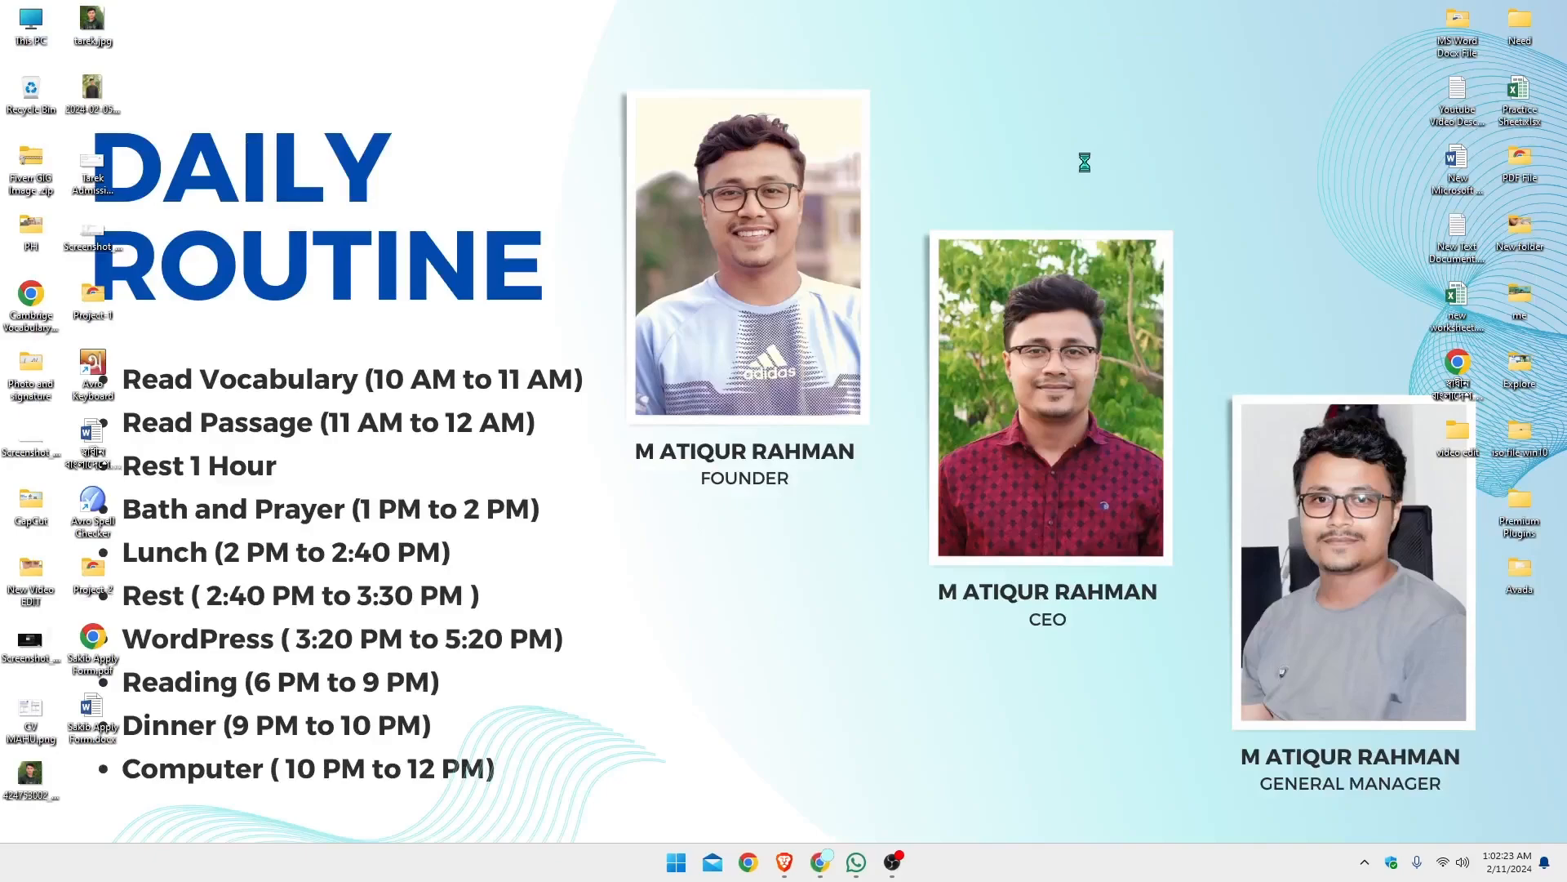
{"action": "right_click", "coordinate": [1035, 75]}
{"action": "left_click", "coordinate": [1089, 152]}
{"action": "double_click", "coordinate": [1453, 41]}
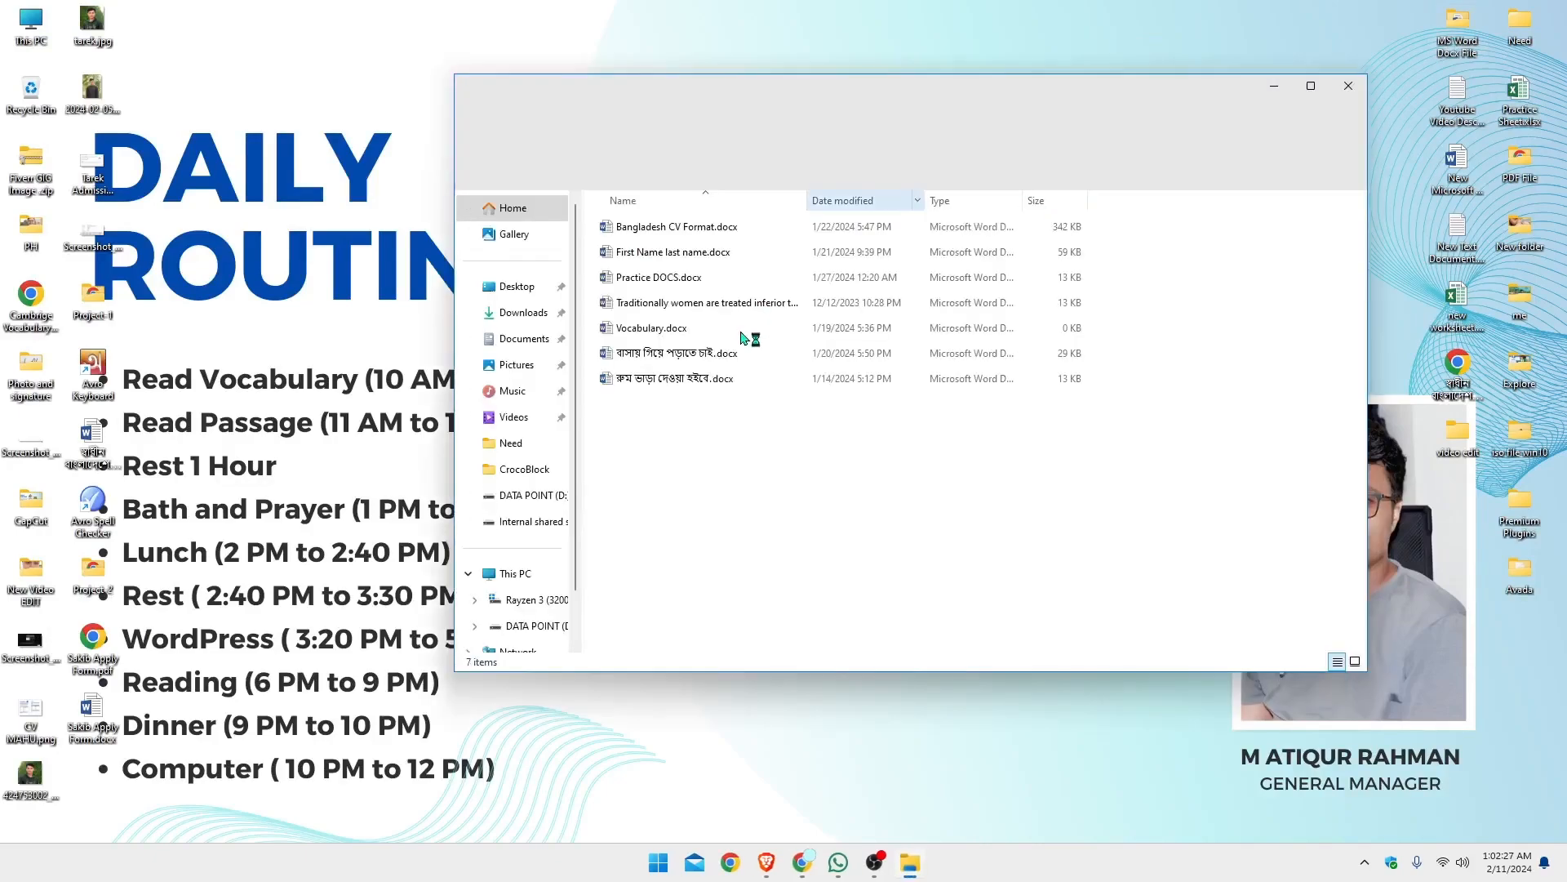
{"action": "key", "text": "ctrl+a"}
{"action": "left_click", "coordinate": [738, 410]}
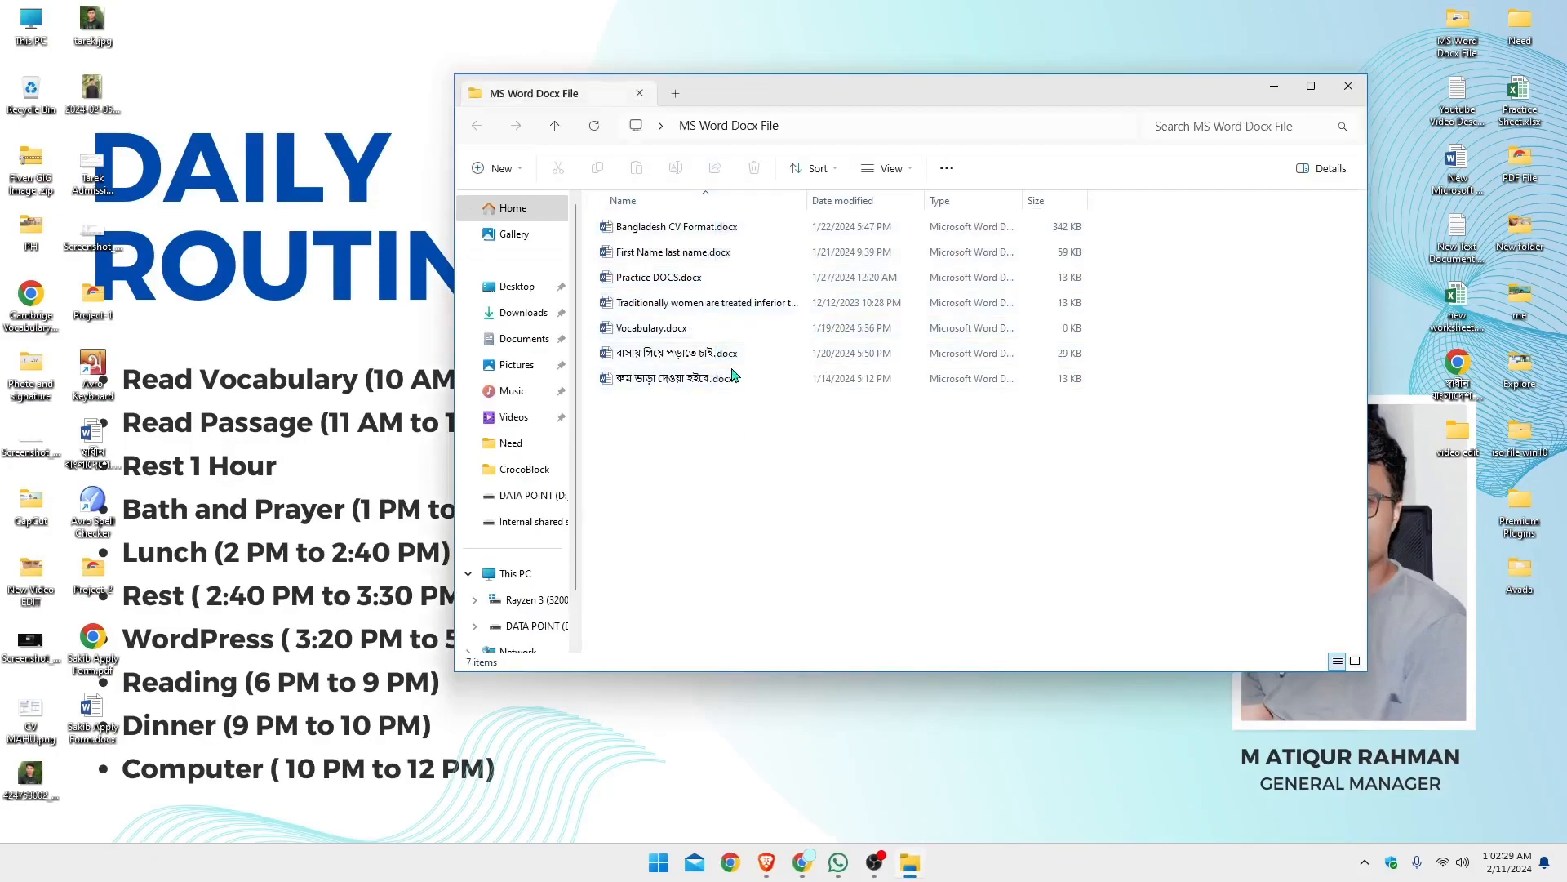
Open Bangladesh CV Format.docx and look through its contact details, career objective, educational background and experience sections.
{"action": "double_click", "coordinate": [719, 228]}
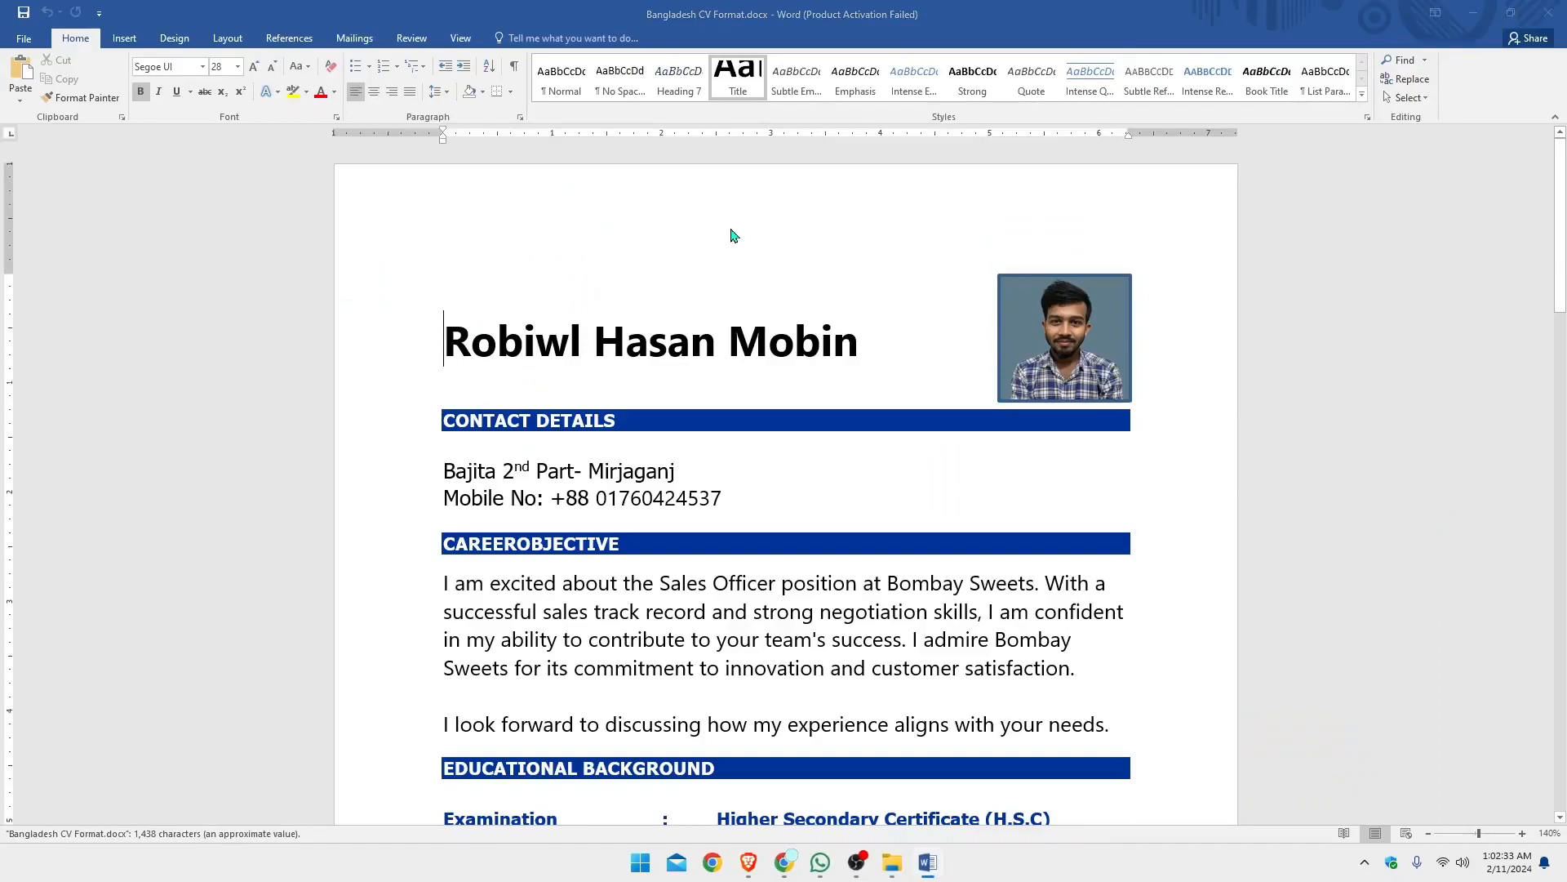
{"action": "left_click", "coordinate": [946, 589]}
{"action": "scroll", "coordinate": [861, 441], "scroll_direction": "down", "scroll_amount": 1}
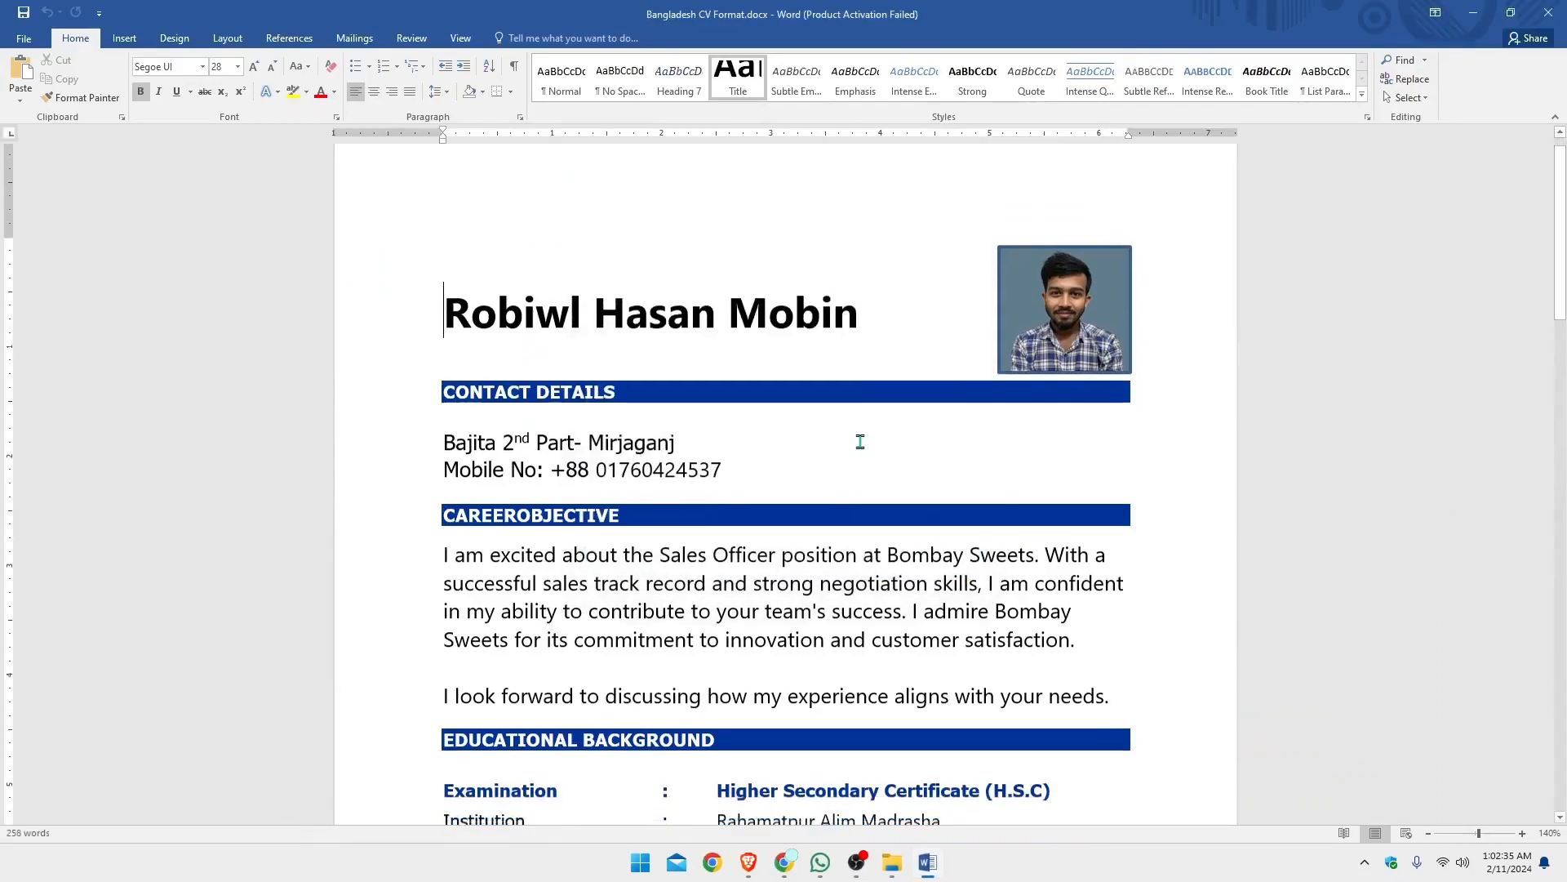
{"action": "left_click", "coordinate": [941, 286]}
{"action": "scroll", "coordinate": [942, 287], "scroll_direction": "up", "scroll_amount": 2}
{"action": "scroll", "coordinate": [819, 329], "scroll_direction": "down", "scroll_amount": 6}
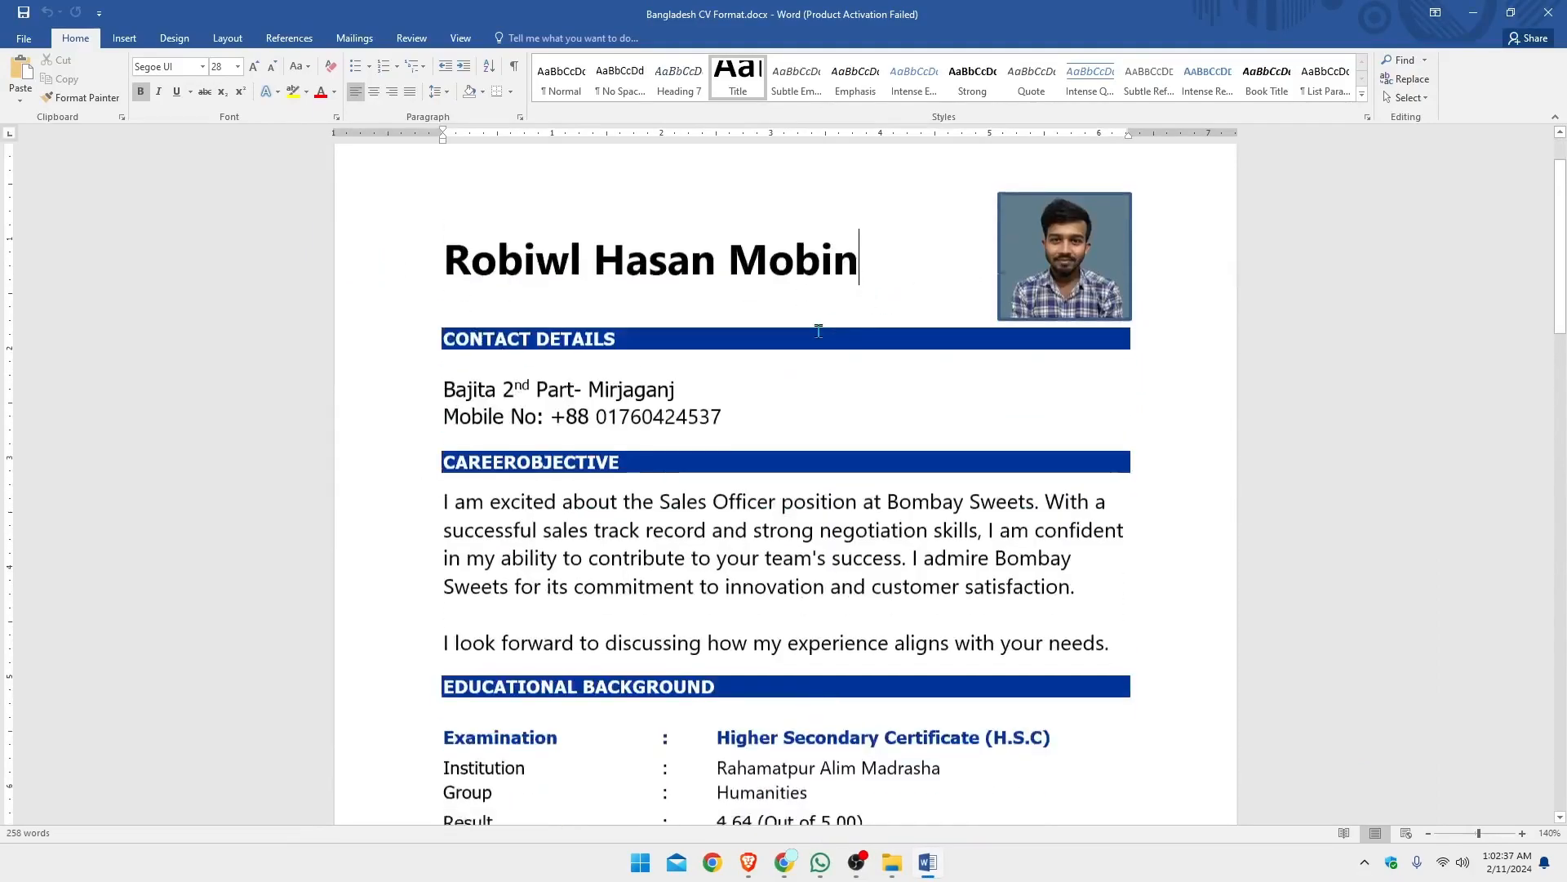
{"action": "scroll", "coordinate": [1564, 300], "scroll_direction": "down", "scroll_amount": 1}
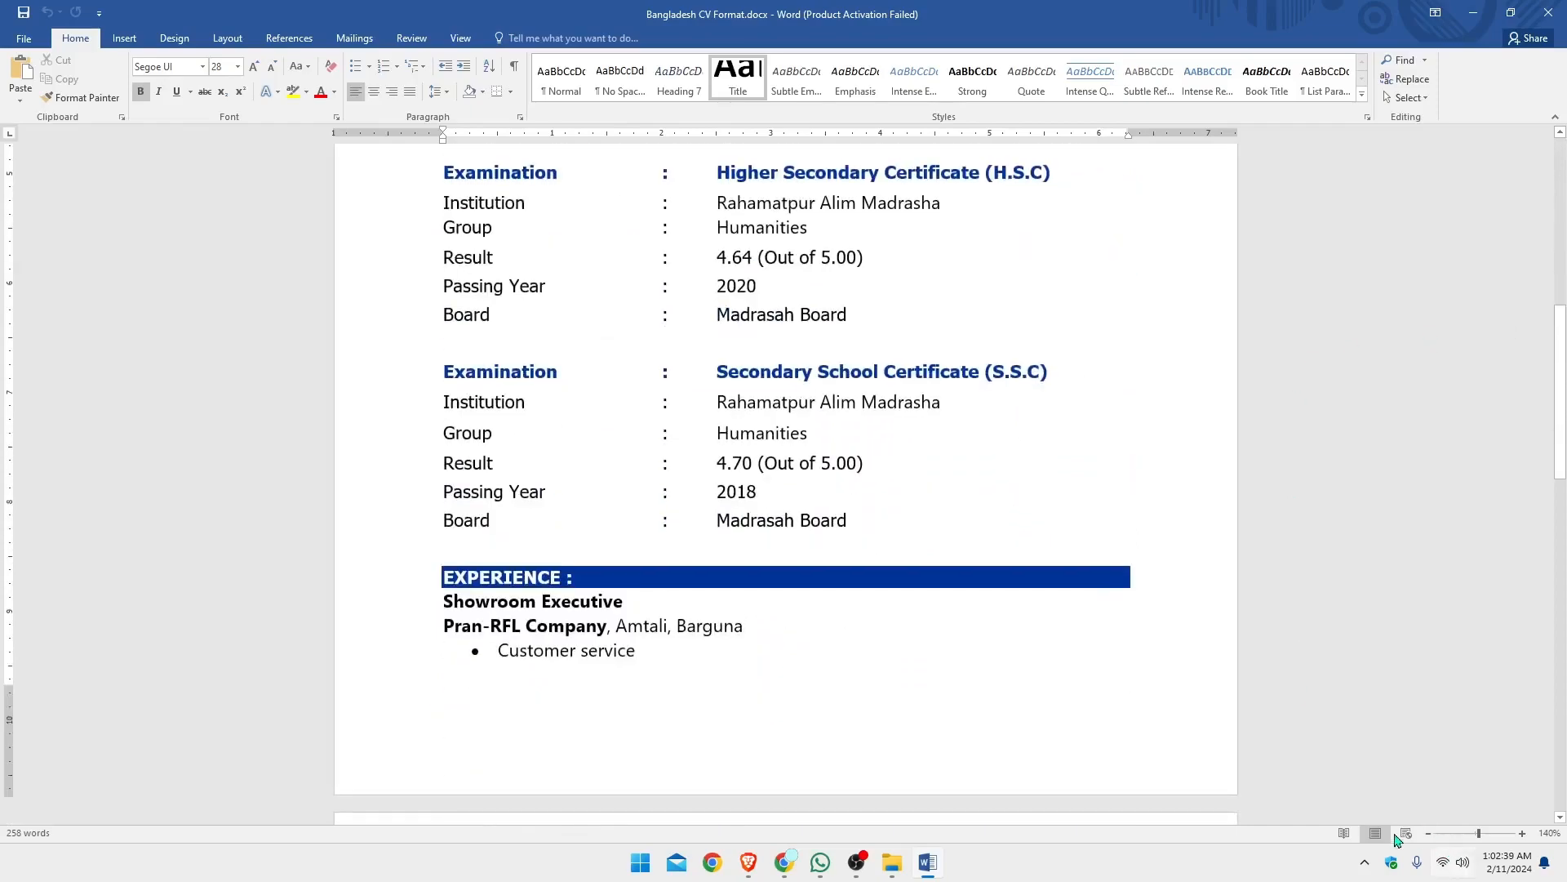
Examine both pages of the CV at 80% zoom, covering the sections from contact details to personal information and declaration.
{"action": "left_click", "coordinate": [1428, 834]}
{"action": "left_click", "coordinate": [1429, 834]}
{"action": "left_click", "coordinate": [1429, 835]}
{"action": "left_click", "coordinate": [1430, 834]}
{"action": "left_click", "coordinate": [1429, 834]}
{"action": "left_click", "coordinate": [1429, 834]}
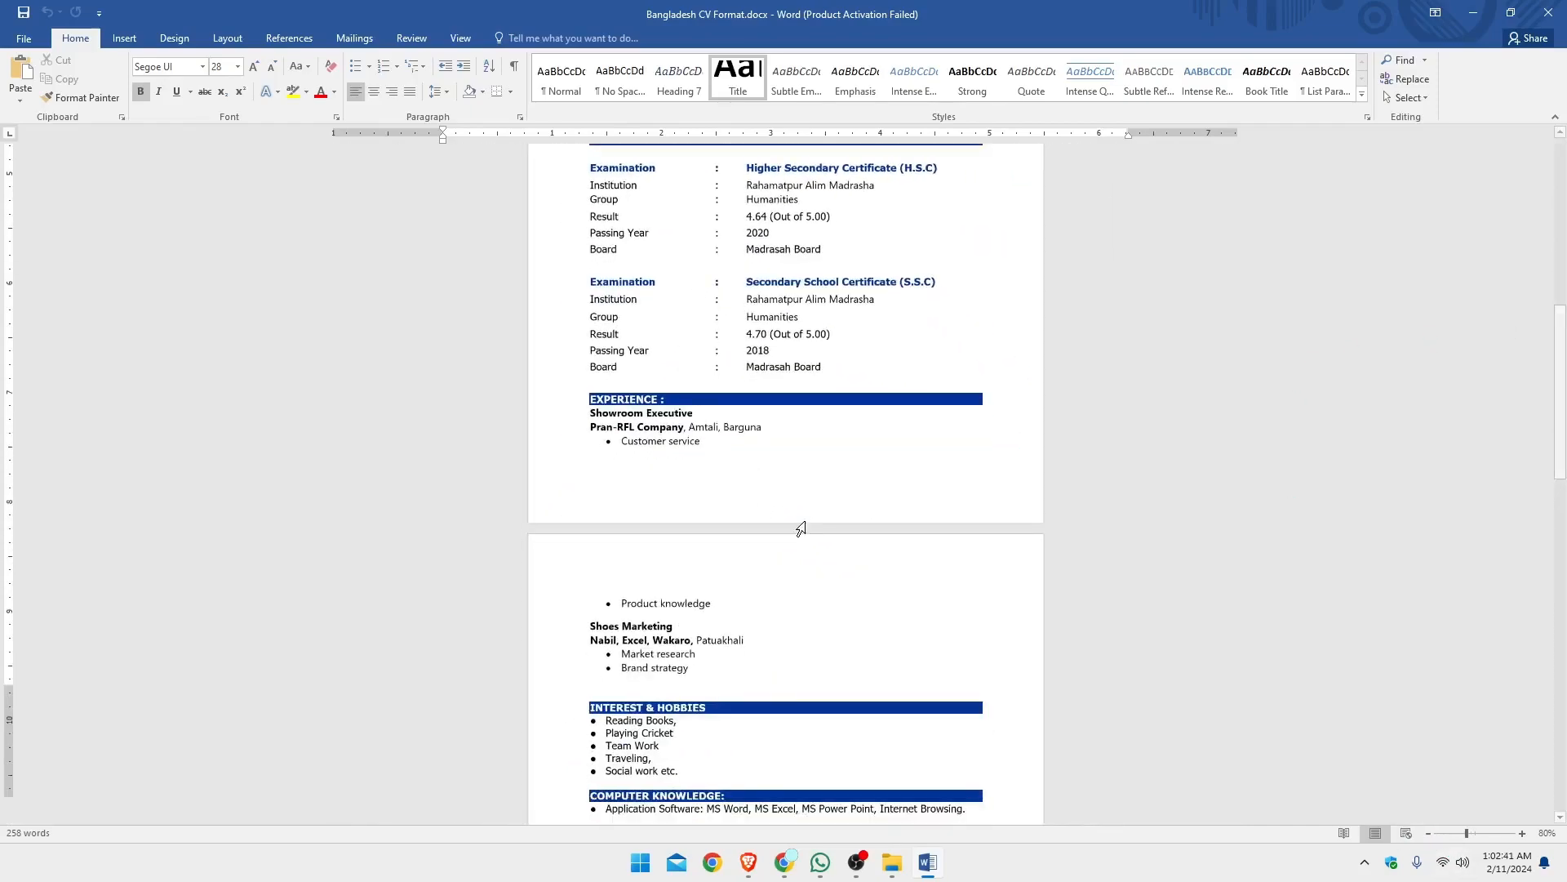
{"action": "scroll", "coordinate": [928, 447], "scroll_direction": "up", "scroll_amount": 1}
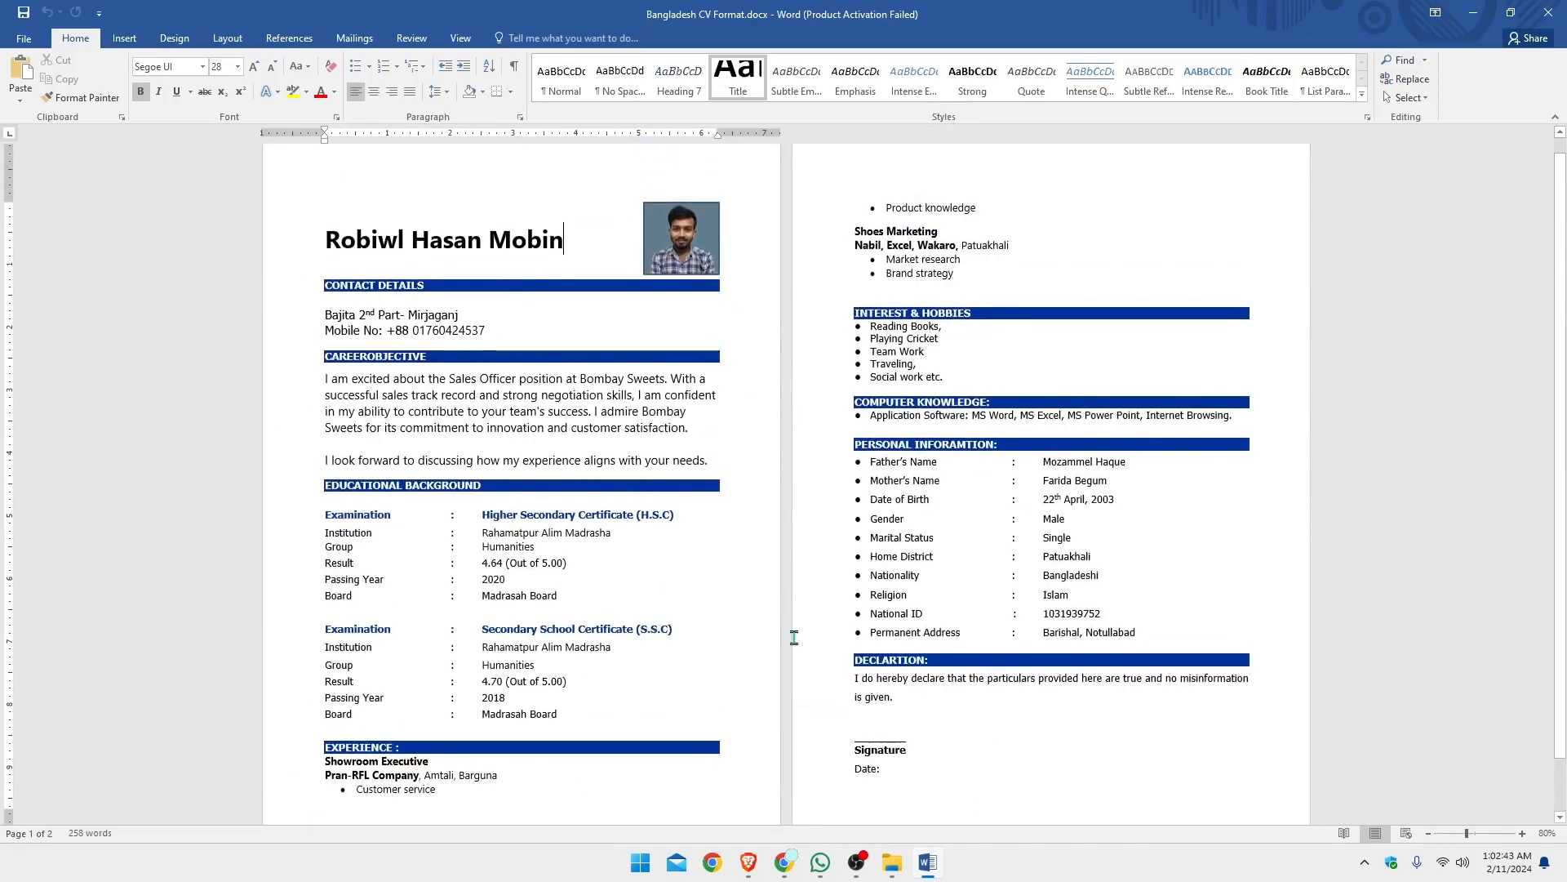
{"action": "scroll", "coordinate": [298, 382], "scroll_direction": "up", "scroll_amount": 1}
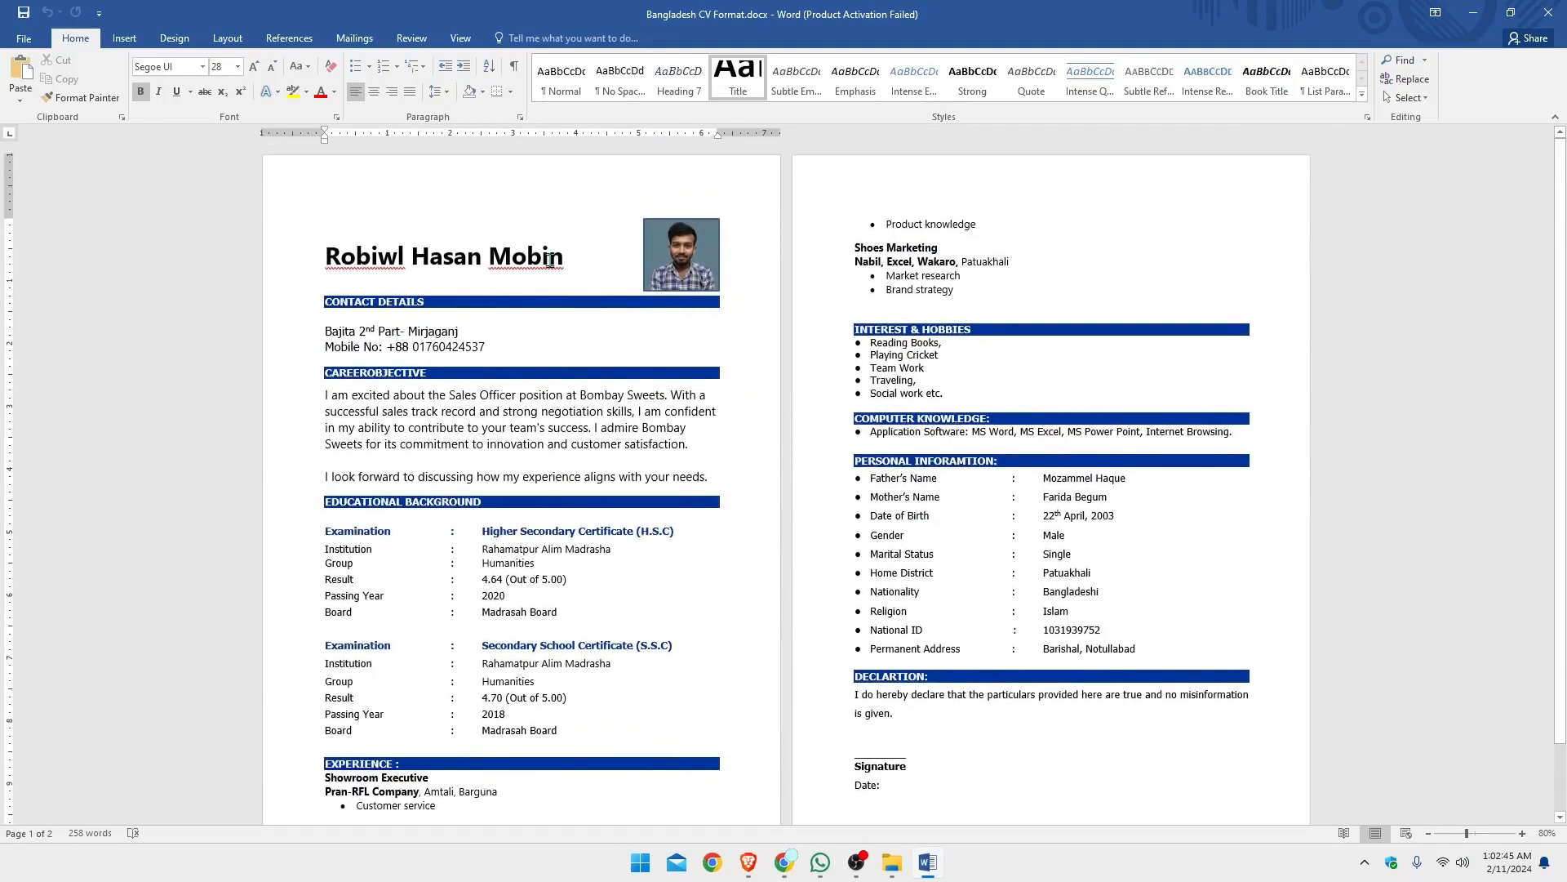
{"action": "scroll", "coordinate": [870, 398], "scroll_direction": "down", "scroll_amount": 1}
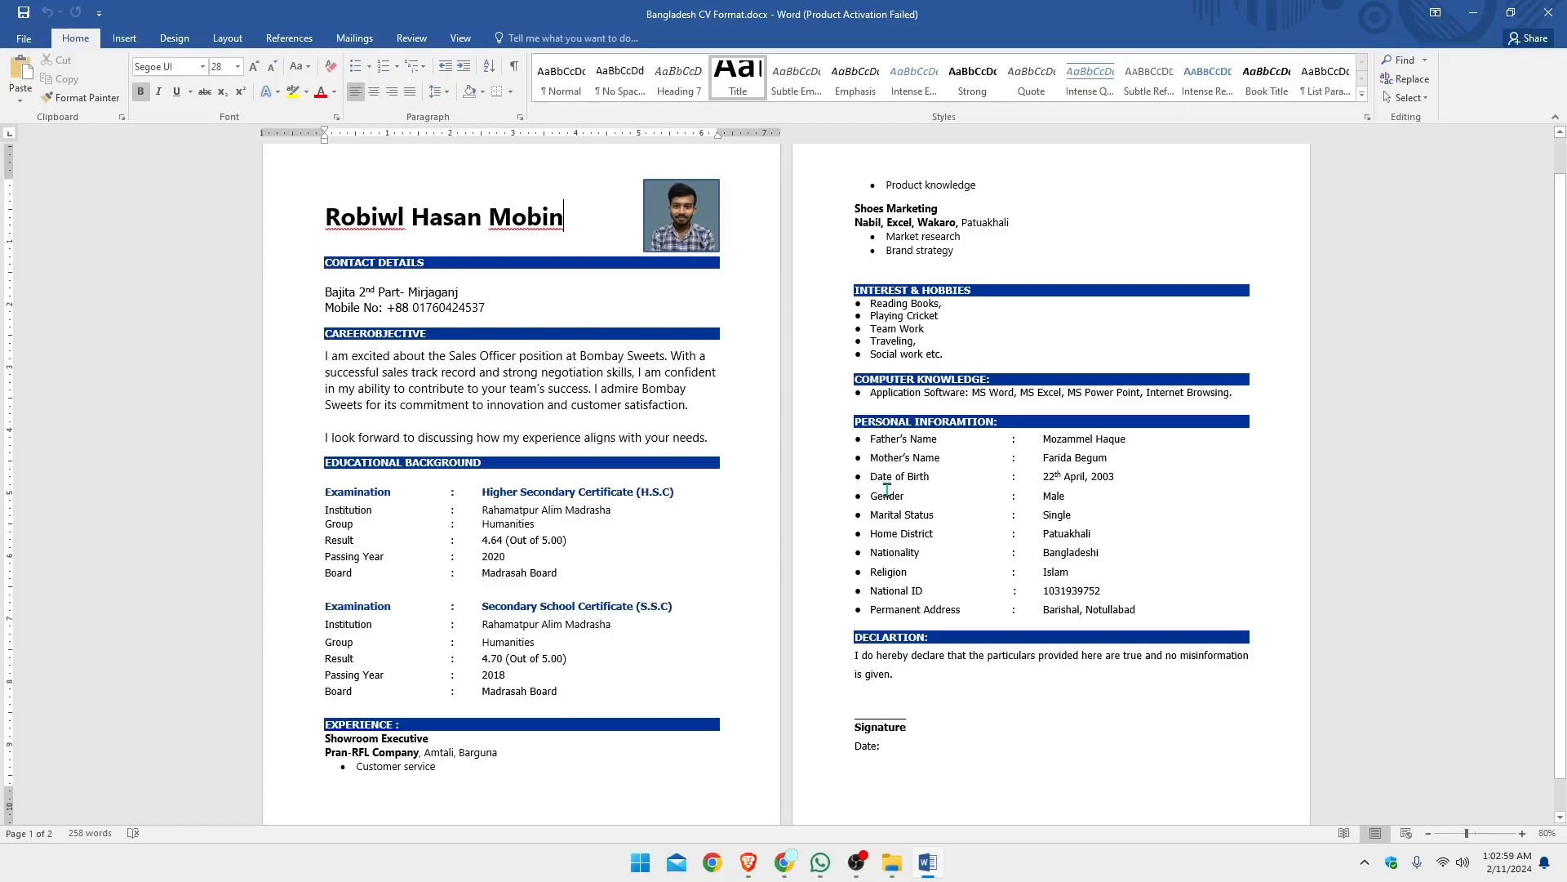
{"action": "scroll", "coordinate": [947, 508], "scroll_direction": "up", "scroll_amount": 1}
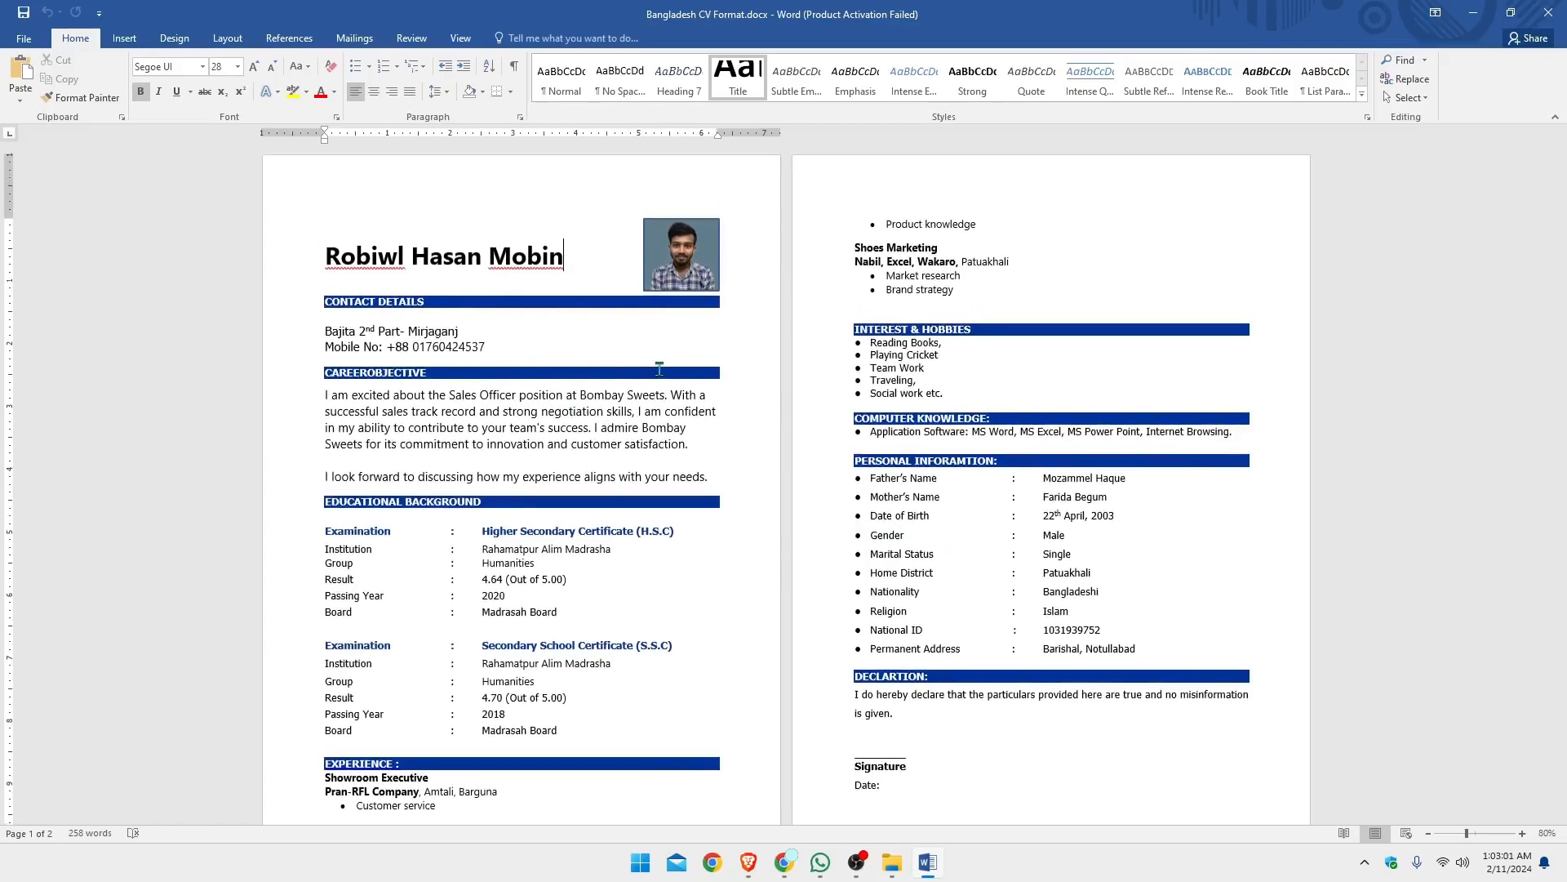